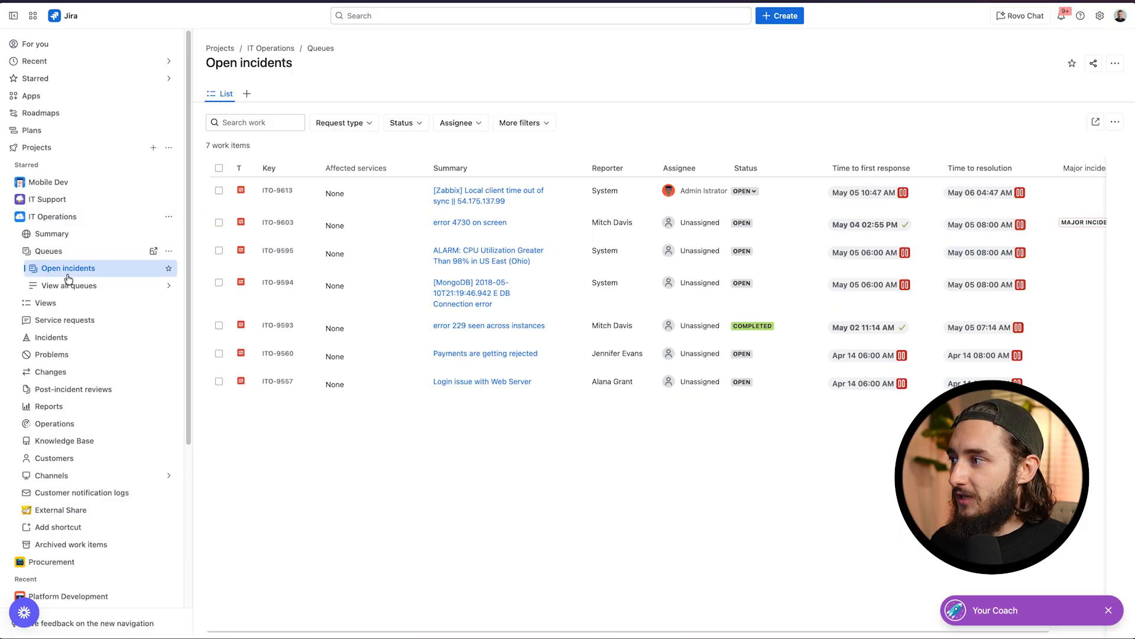
# Step: Start a new queue from the IT Operations queue settings and name it "All Open Tickets"
pyautogui.click(167, 285)
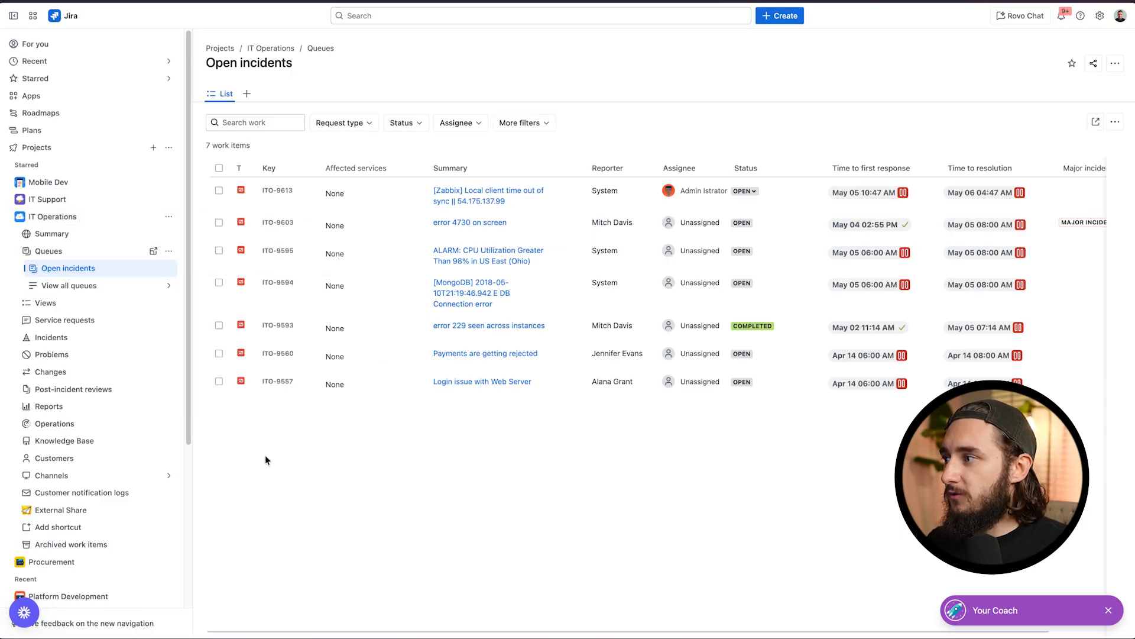
pyautogui.click(169, 252)
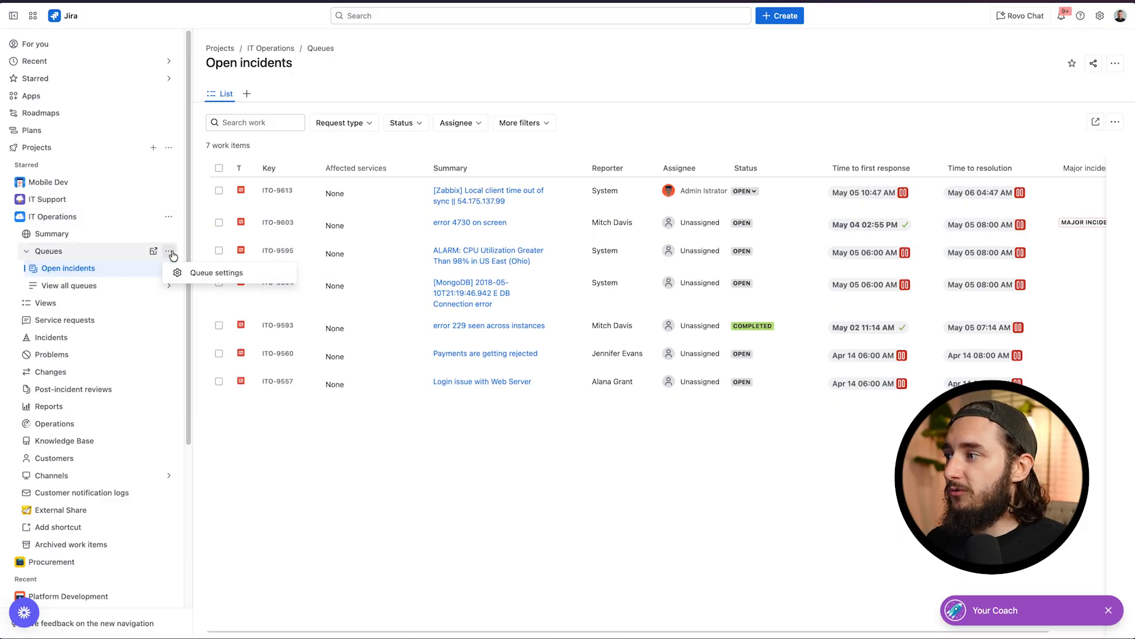
pyautogui.click(204, 272)
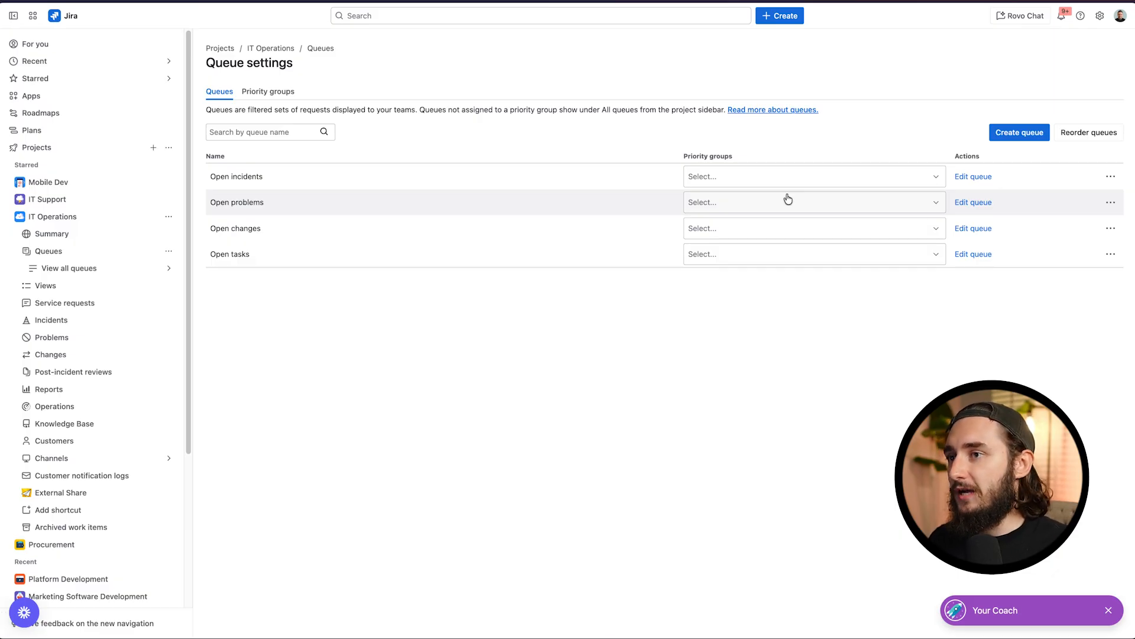
pyautogui.click(1019, 132)
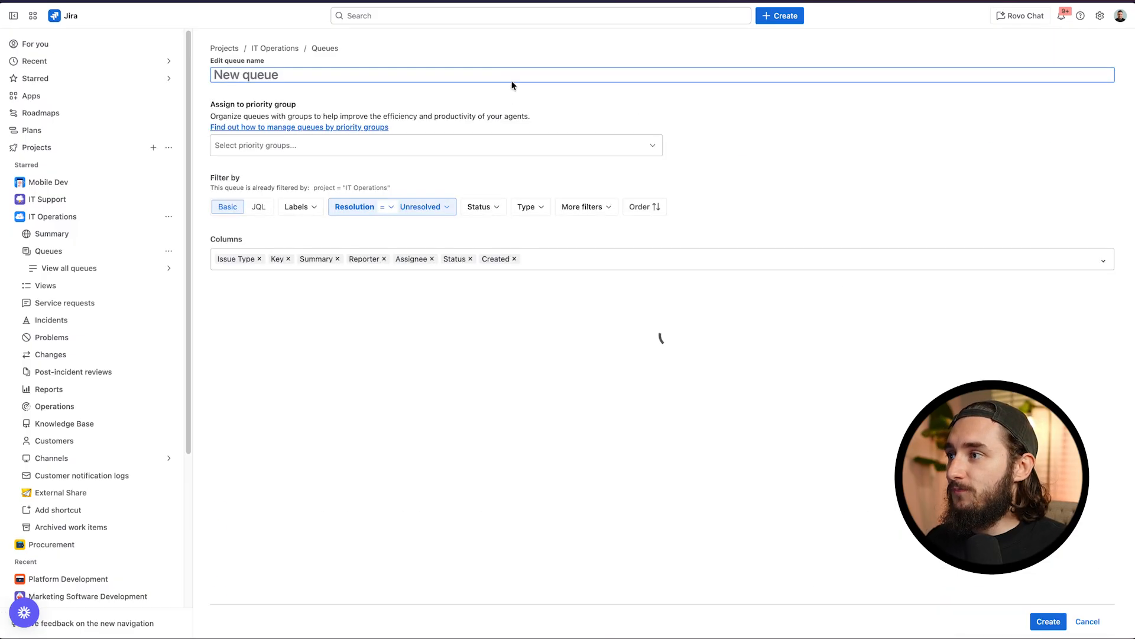
pyautogui.write('All Ope')
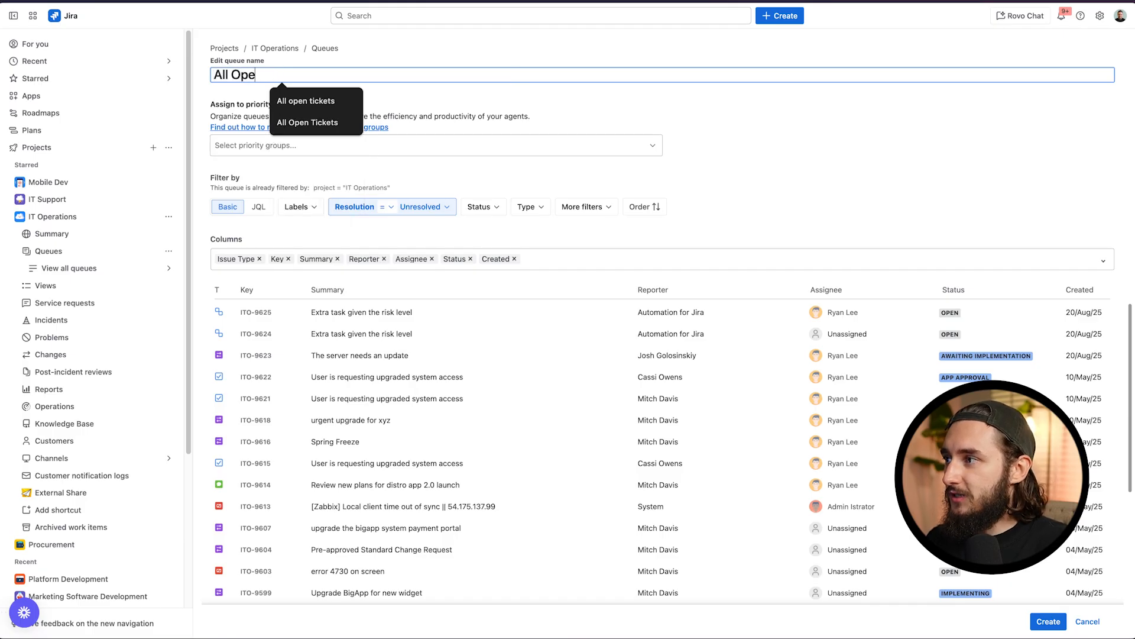
pyautogui.write('n Tickets')
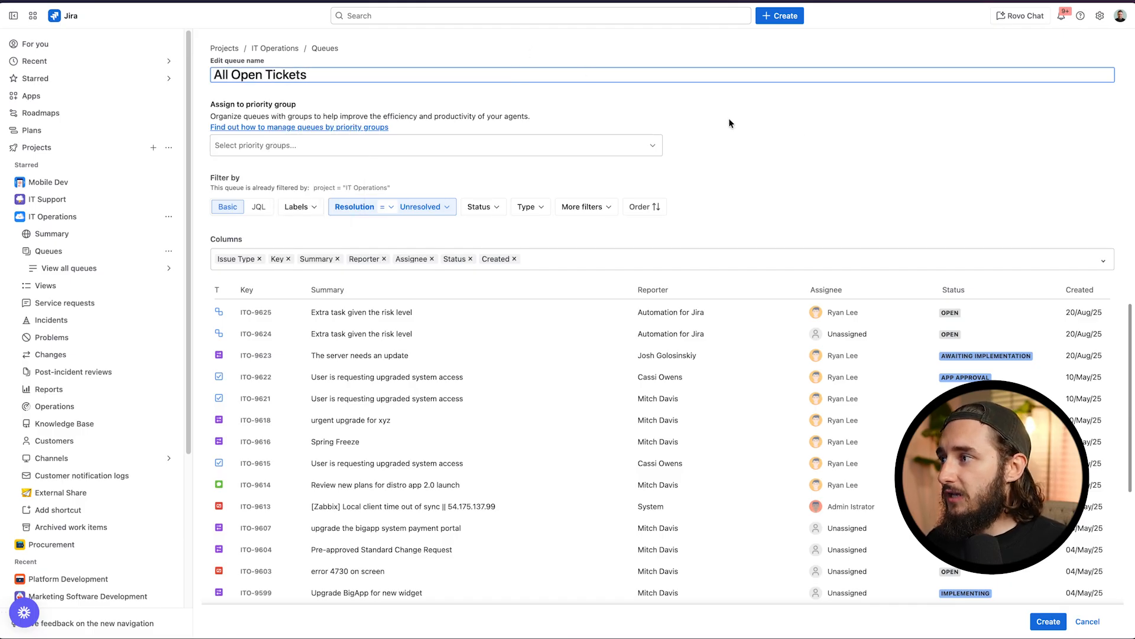
pyautogui.click(730, 123)
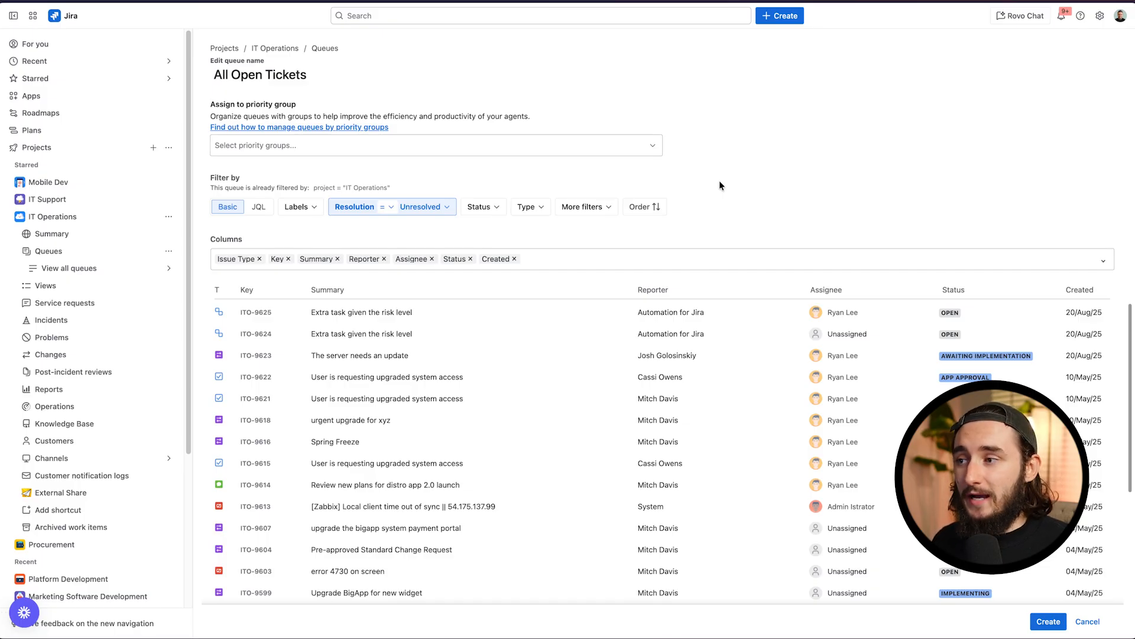
# Step: Order the new All Open Tickets queue by the Time to first response field
pyautogui.click(651, 207)
pyautogui.click(680, 235)
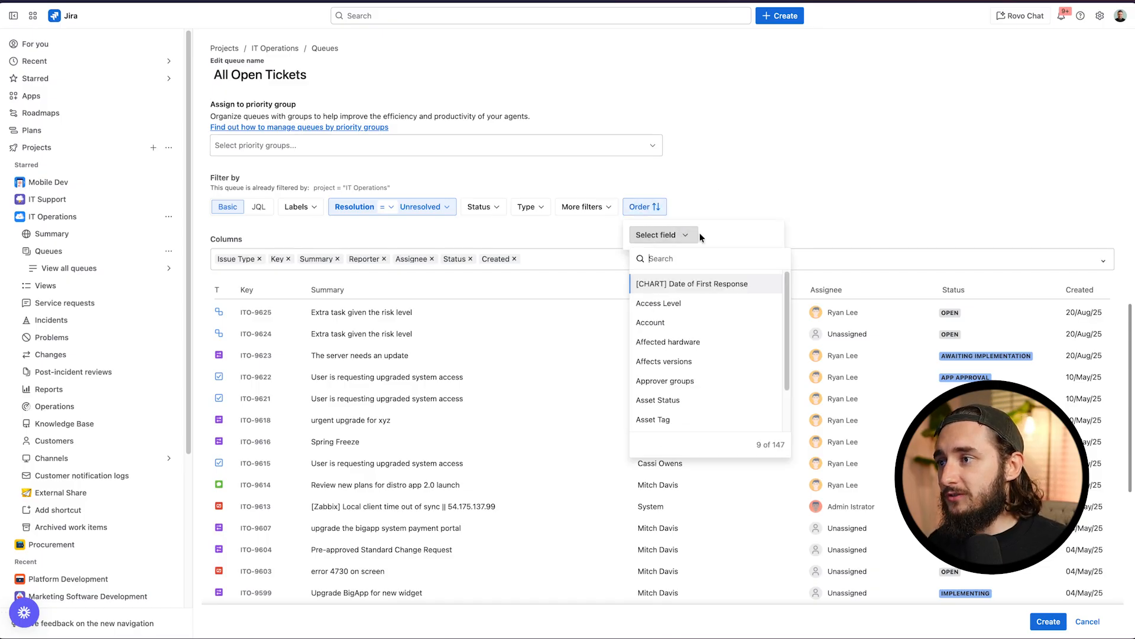
pyautogui.write('time to')
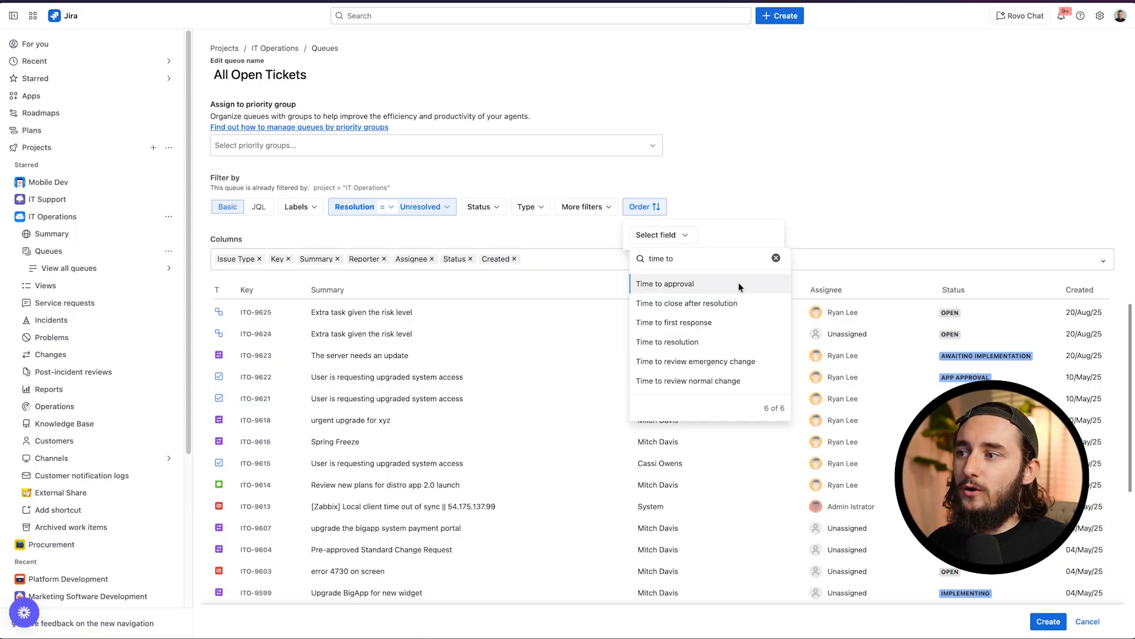
pyautogui.click(750, 323)
pyautogui.click(798, 174)
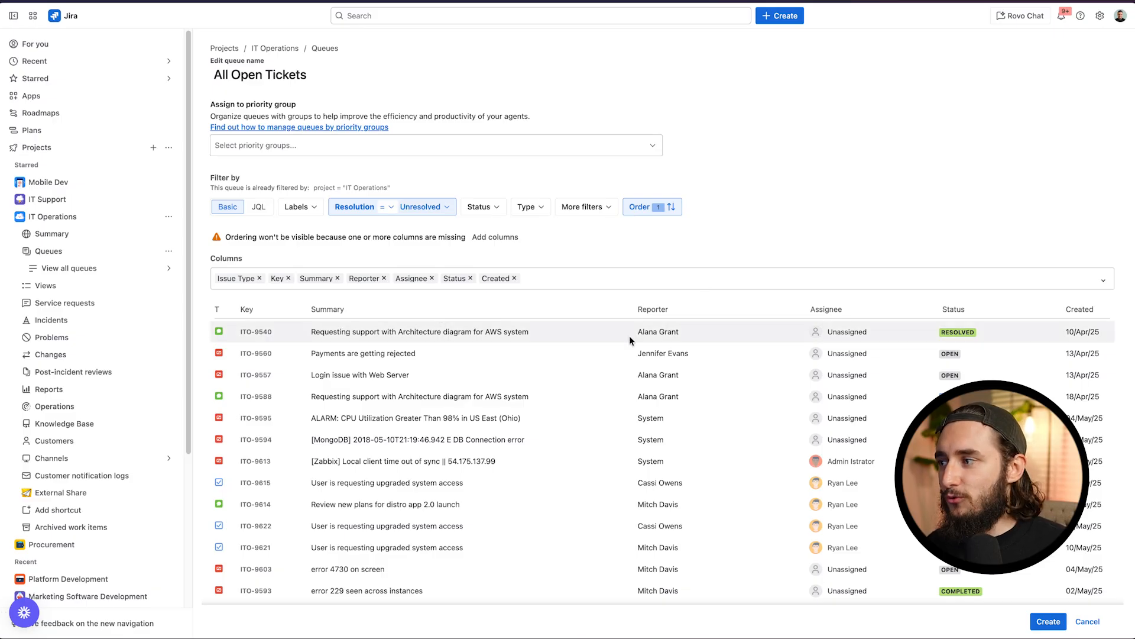
# Step: Add the Time to first response and Time to resolution columns, and create the All Open Tickets queue
pyautogui.click(956, 278)
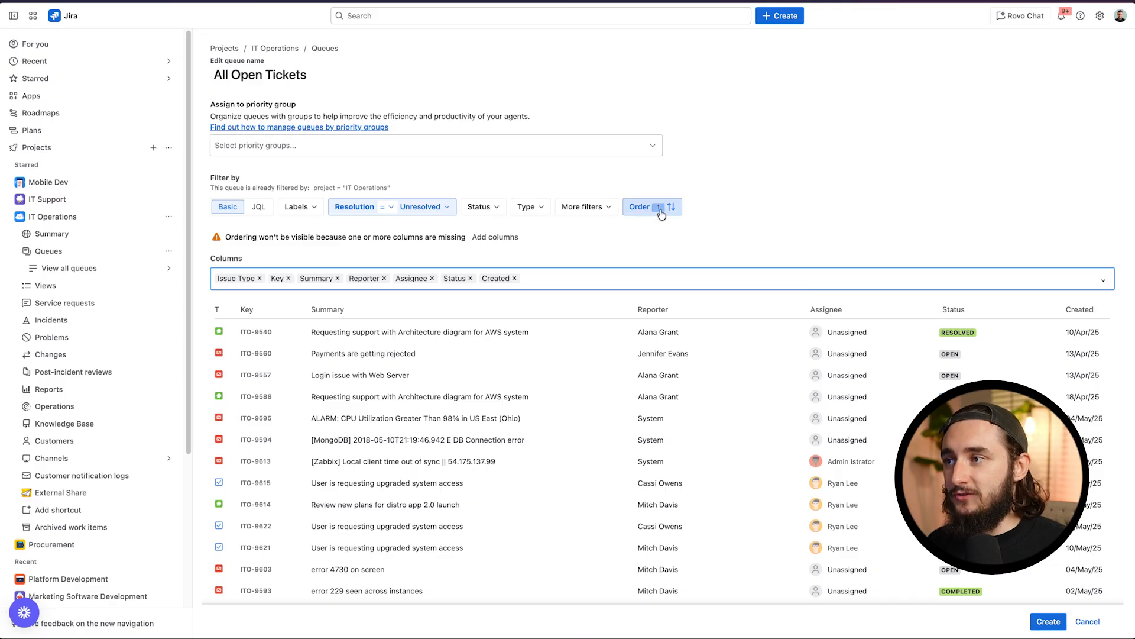
pyautogui.write('time to')
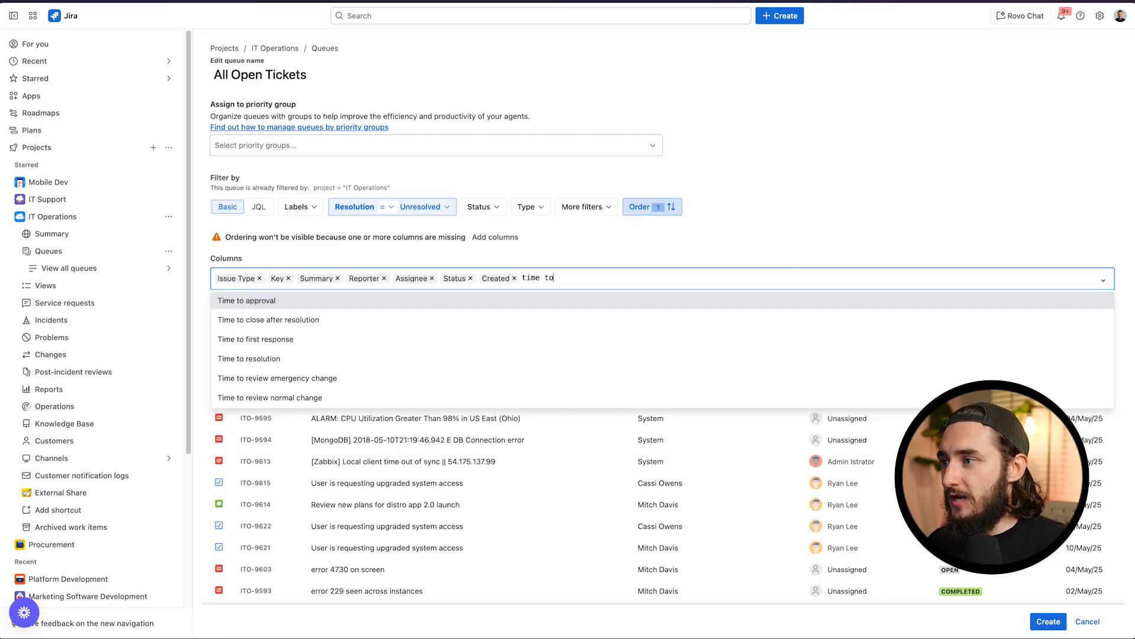
pyautogui.click(466, 337)
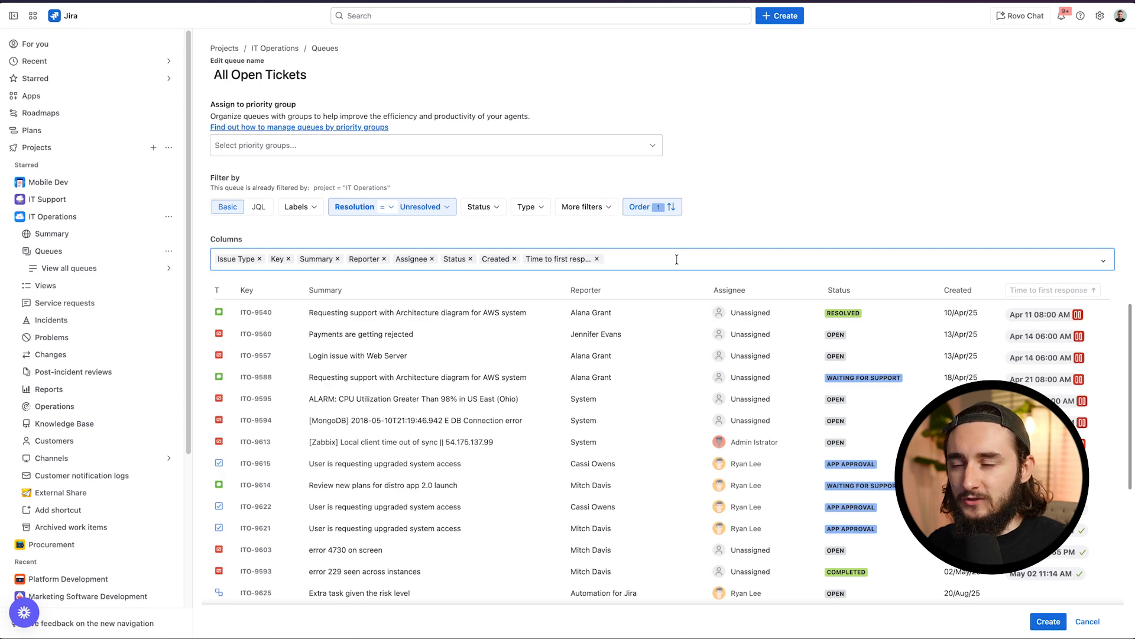
pyautogui.write('time to res')
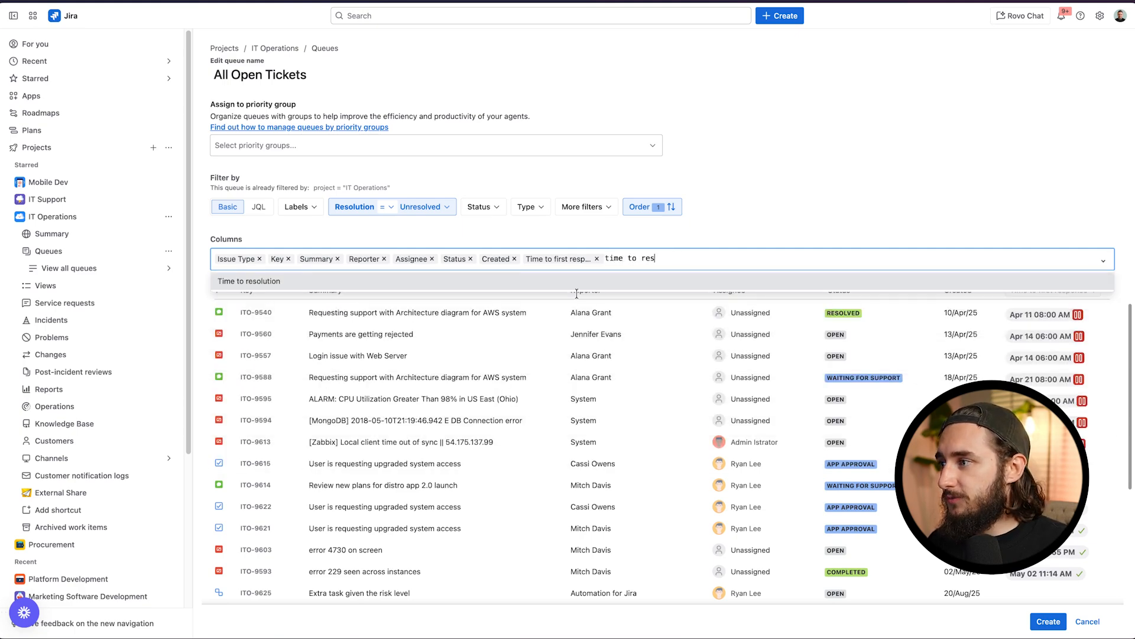
pyautogui.press('Return')
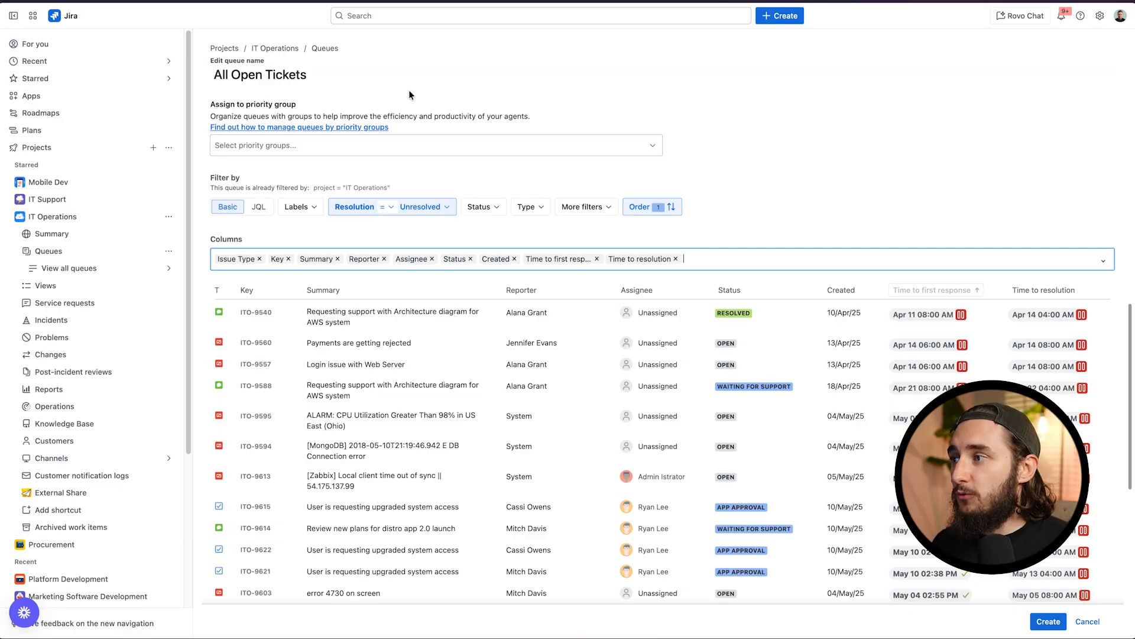
pyautogui.click(1045, 618)
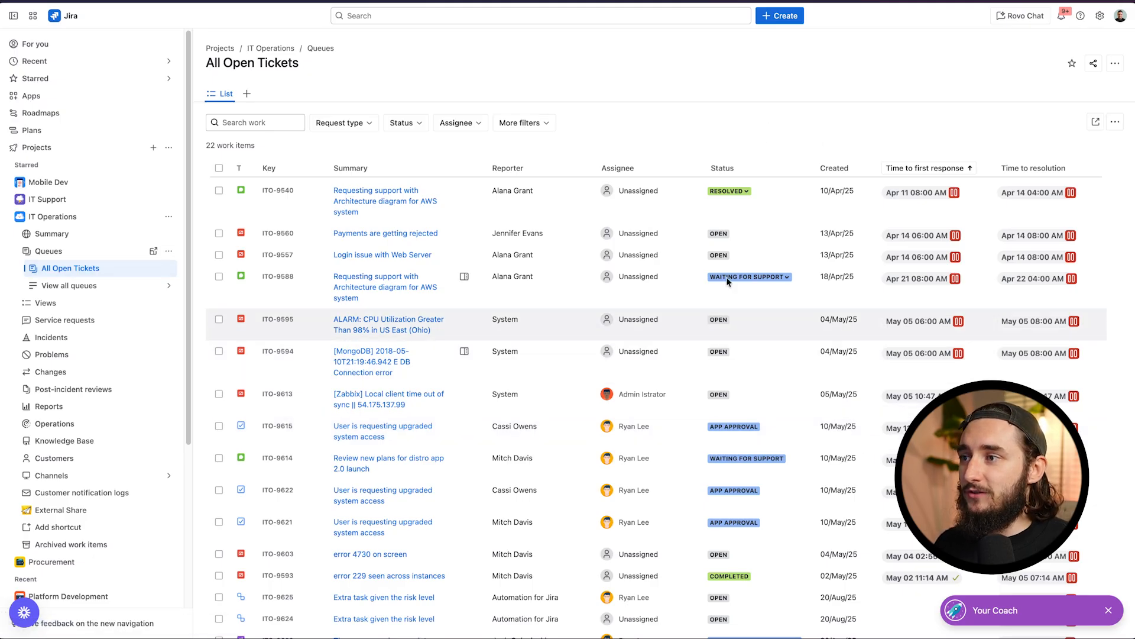
# Step: Transition the incident "error 229 seen across instances" to Closed and return to the All Open Tickets queue
pyautogui.scroll(-3, 743, 237)
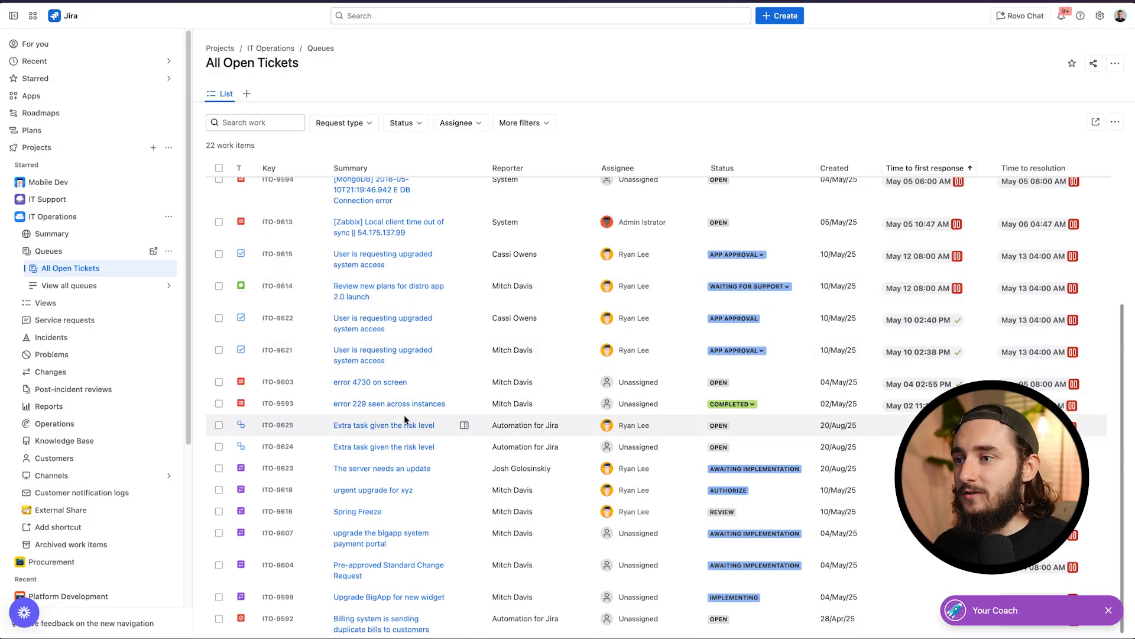
pyautogui.click(359, 405)
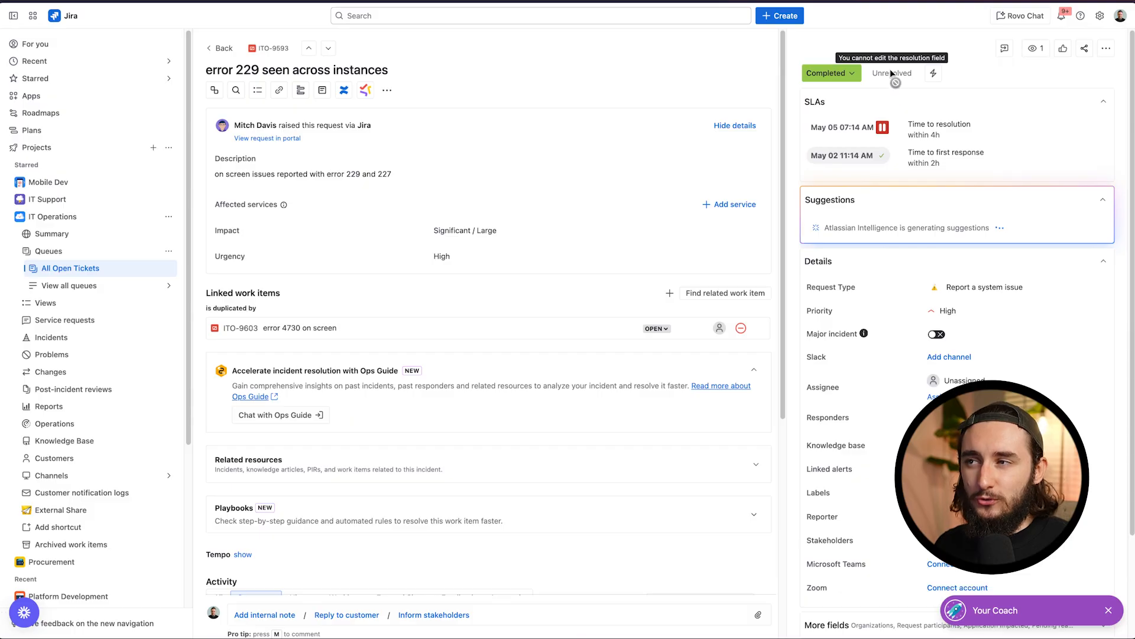
pyautogui.click(855, 75)
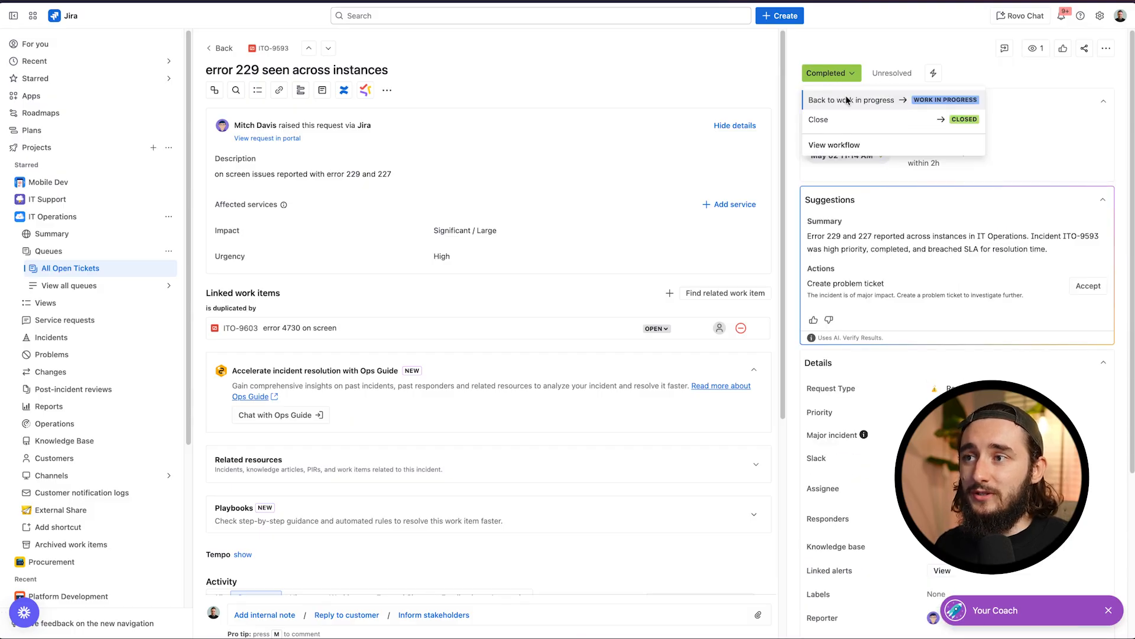
pyautogui.click(847, 118)
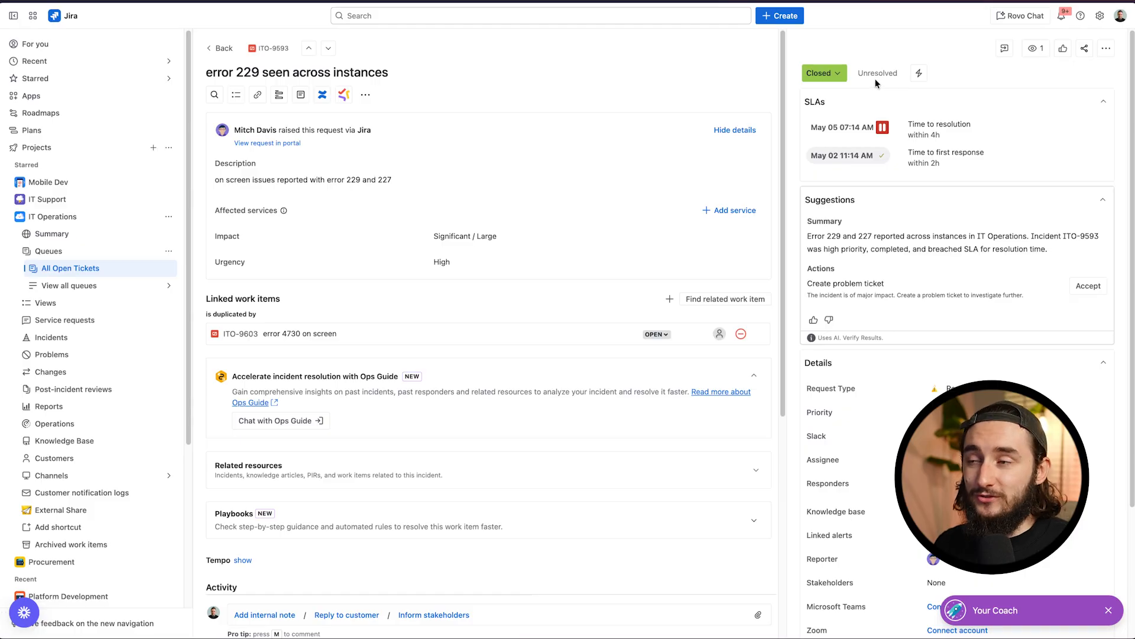
pyautogui.hotkey('alt', 'Left')
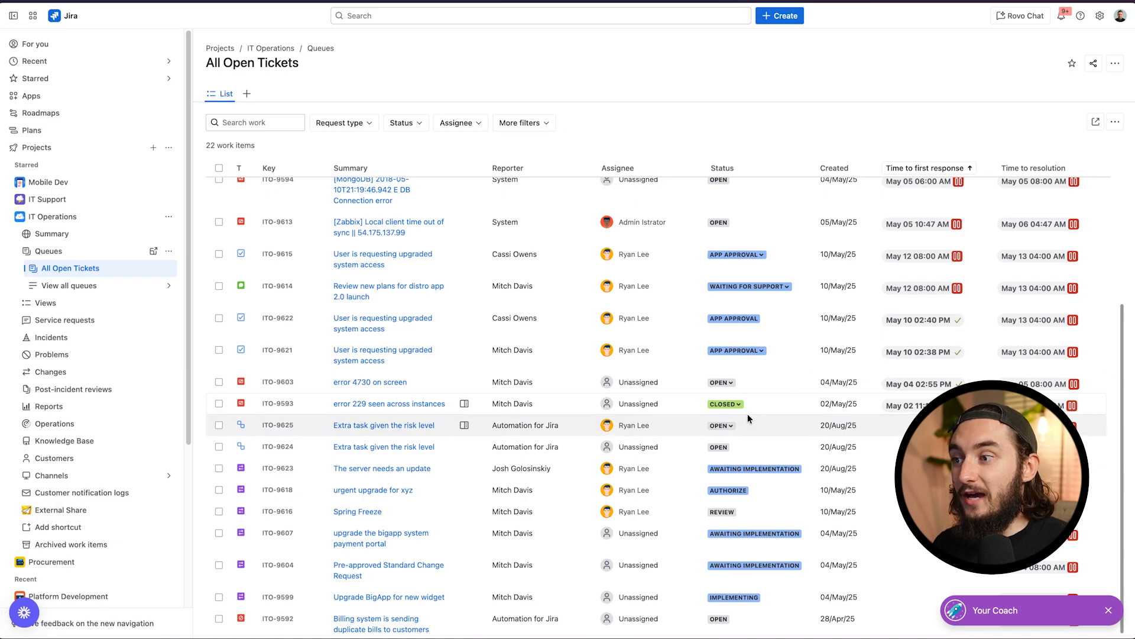
pyautogui.scroll(3, 748, 414)
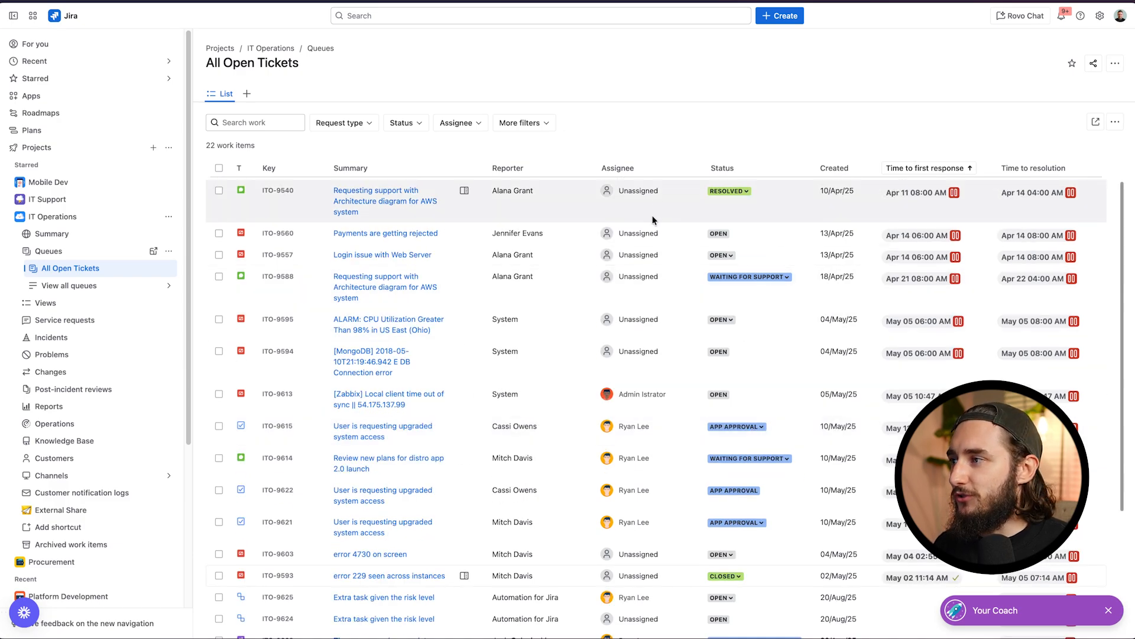
# Step: Start another new queue from the queue settings and name it "All My Tickets"
pyautogui.click(169, 253)
pyautogui.click(204, 272)
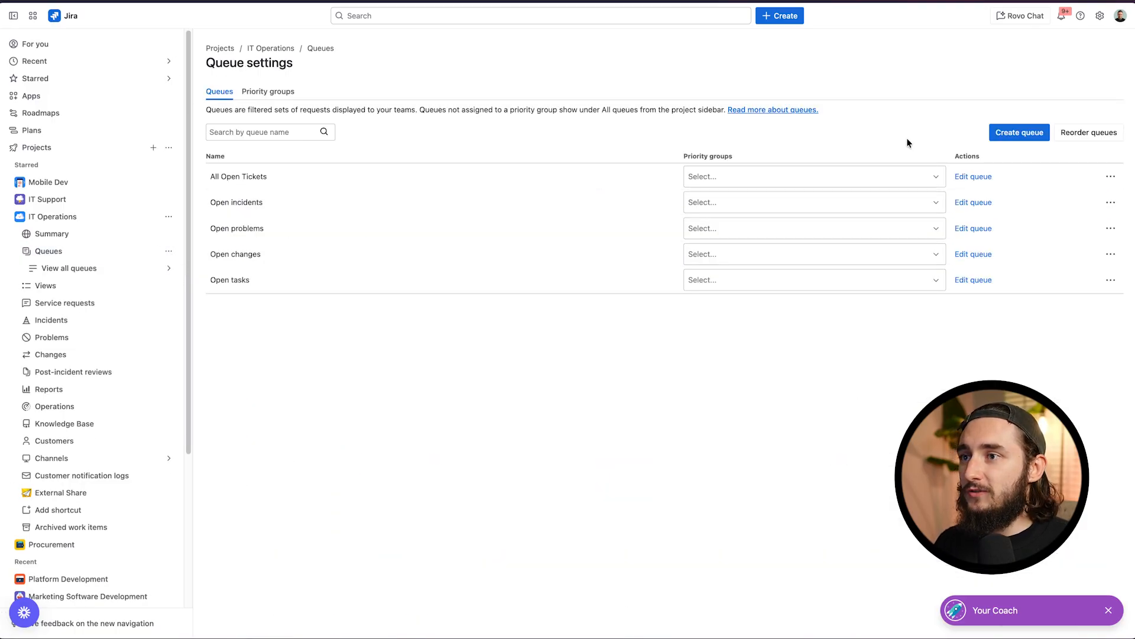
pyautogui.click(1029, 133)
pyautogui.write('A')
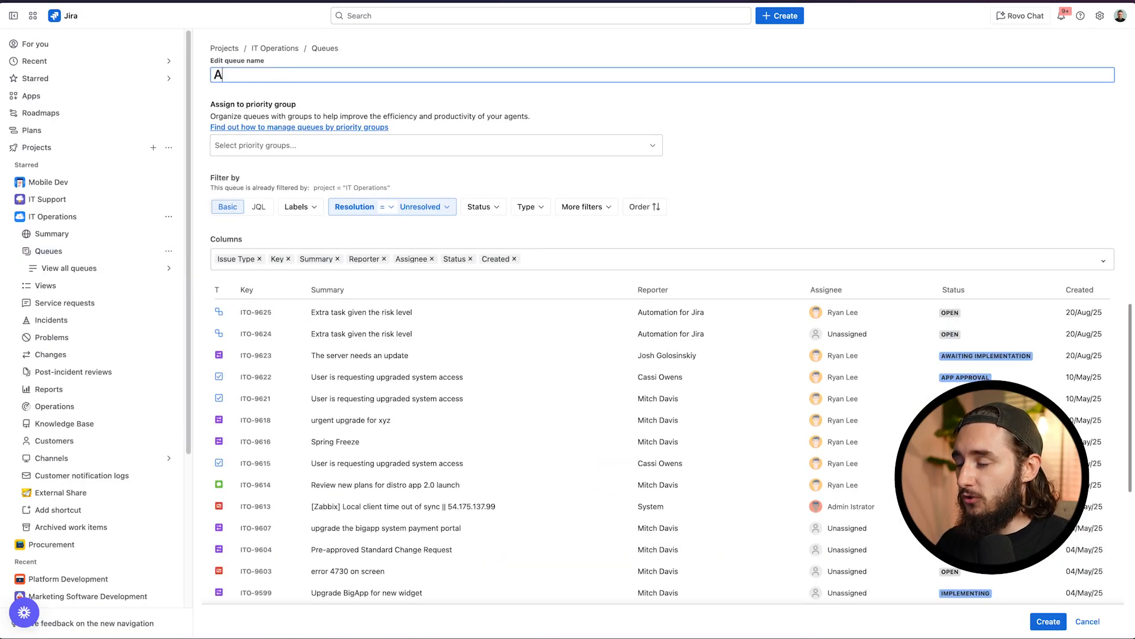
pyautogui.write('ll My Tickets')
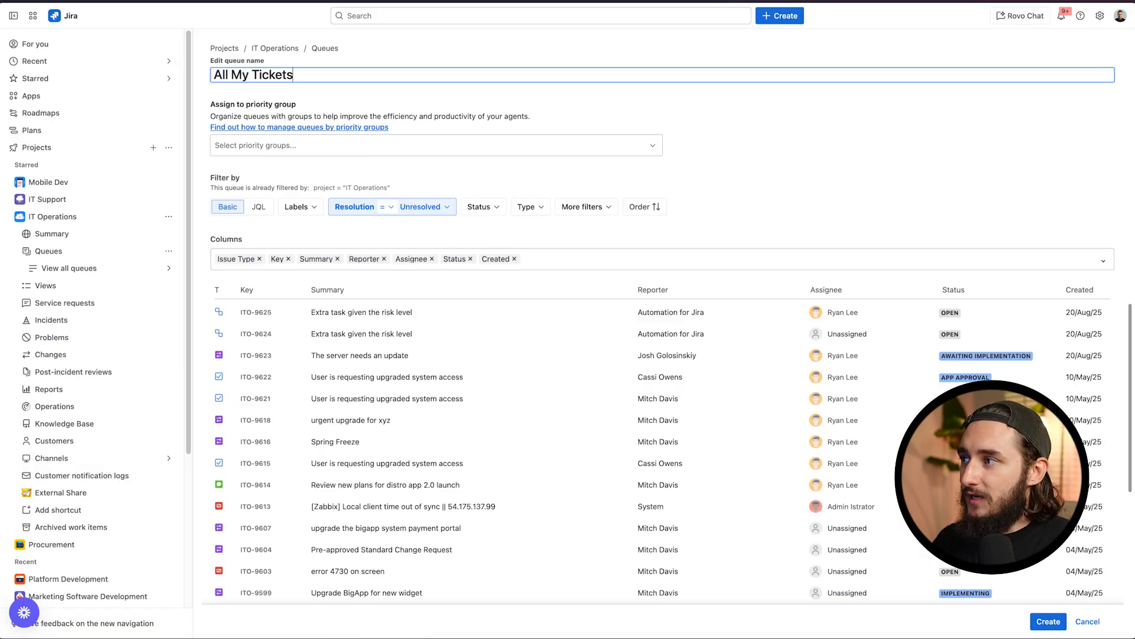
pyautogui.click(744, 156)
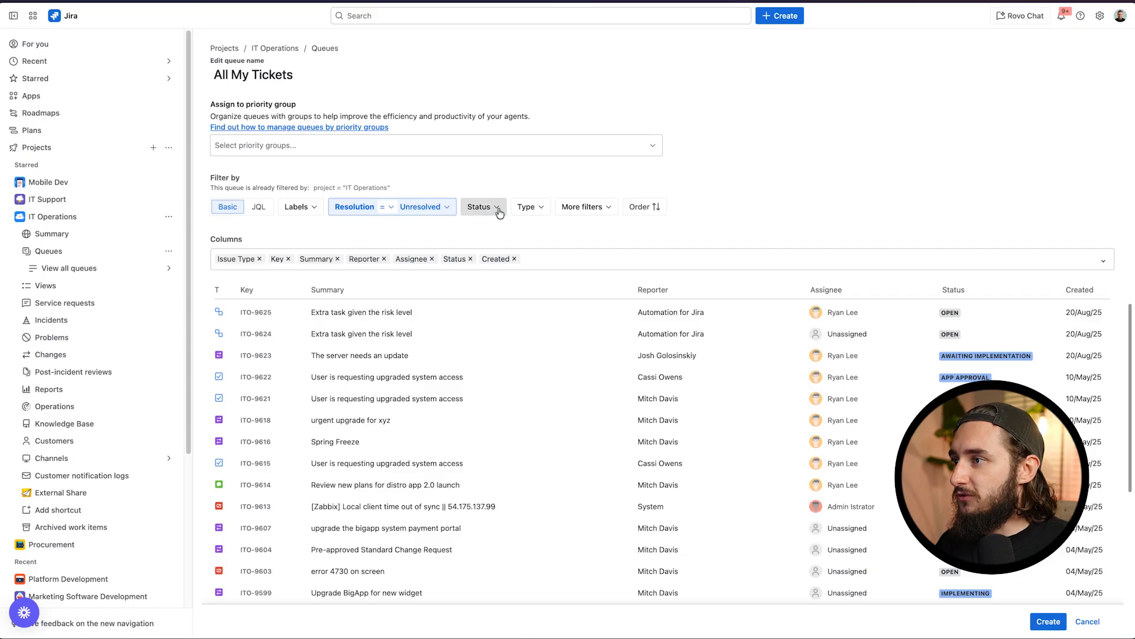
# Step: Add an Assignee filter to the All My Tickets queue and set it to Current User
pyautogui.click(593, 212)
pyautogui.write('assigne')
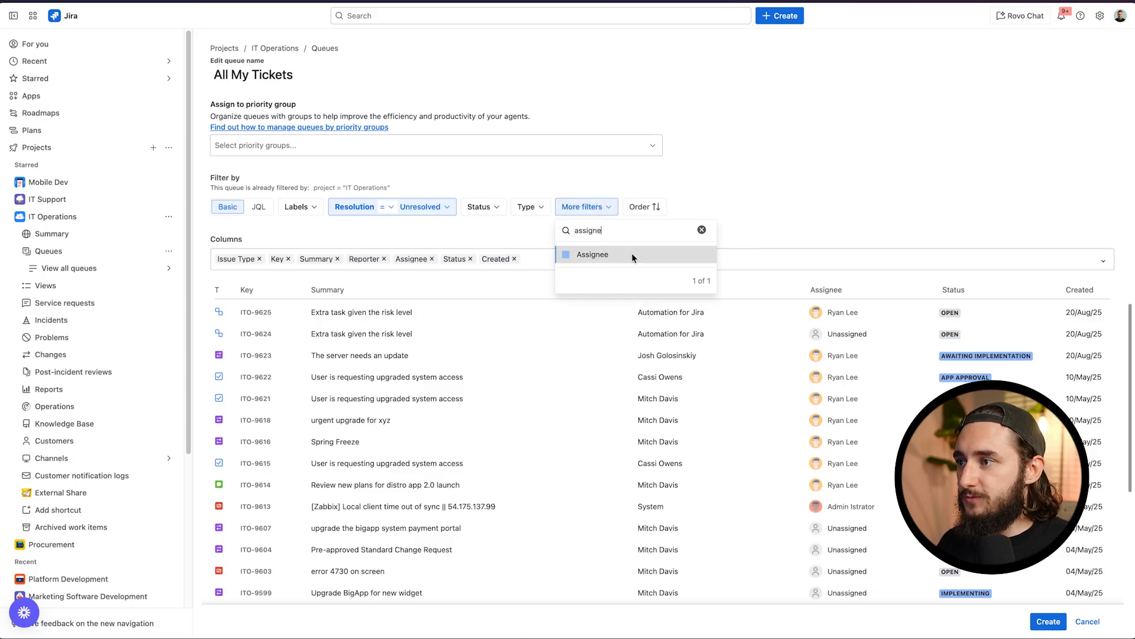
pyautogui.click(631, 253)
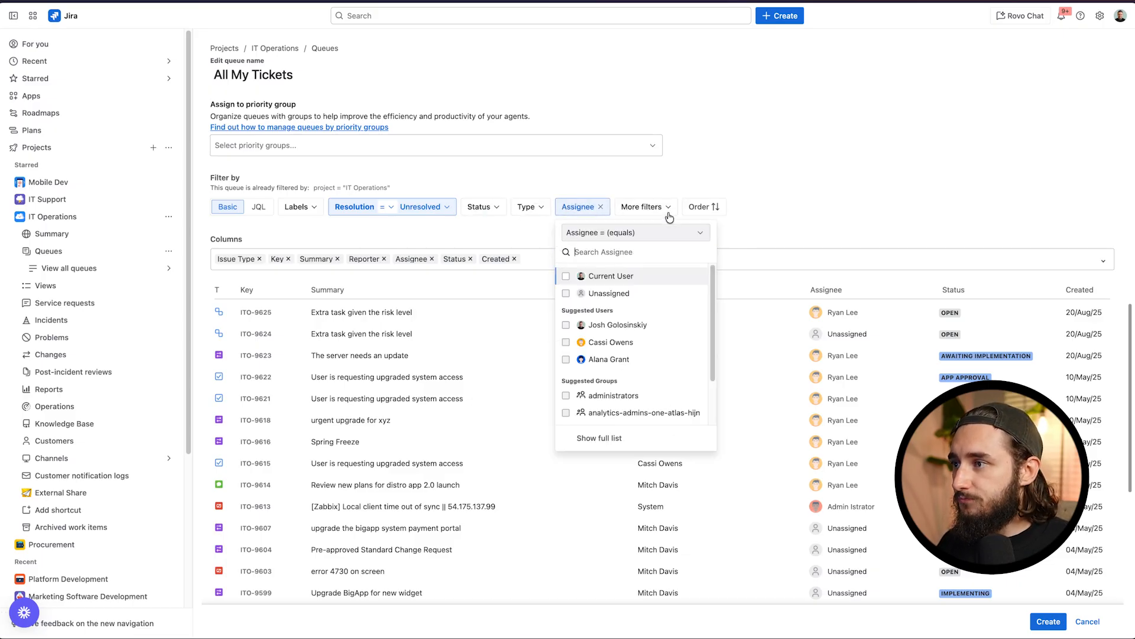
pyautogui.click(567, 276)
pyautogui.click(709, 179)
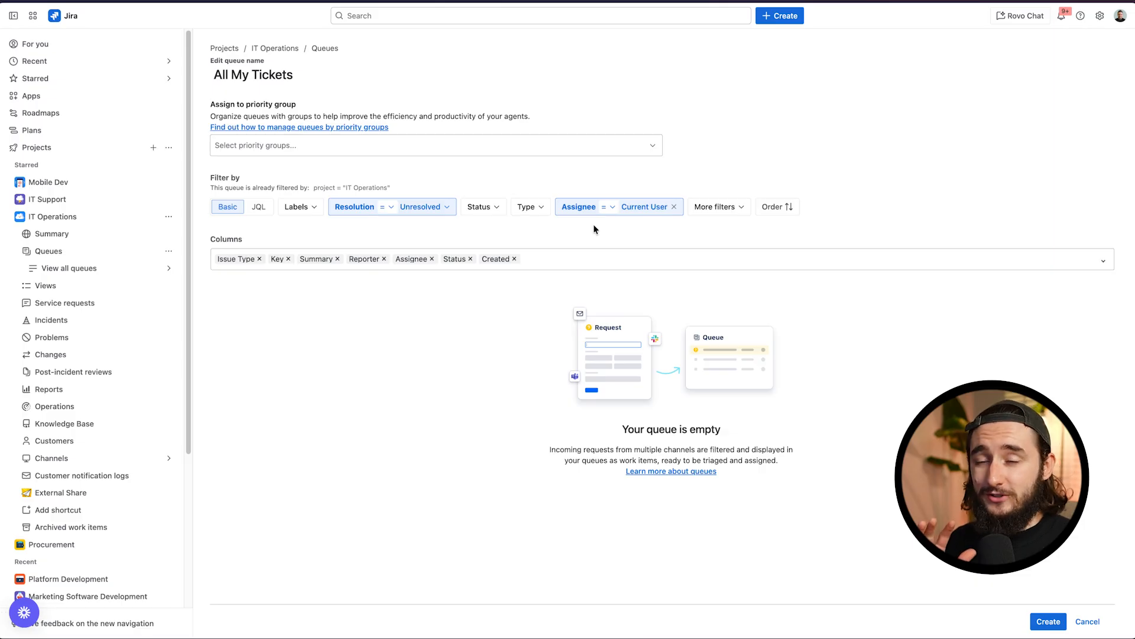
# Step: Order the All My Tickets queue by the Time to close after resolution field
pyautogui.click(787, 206)
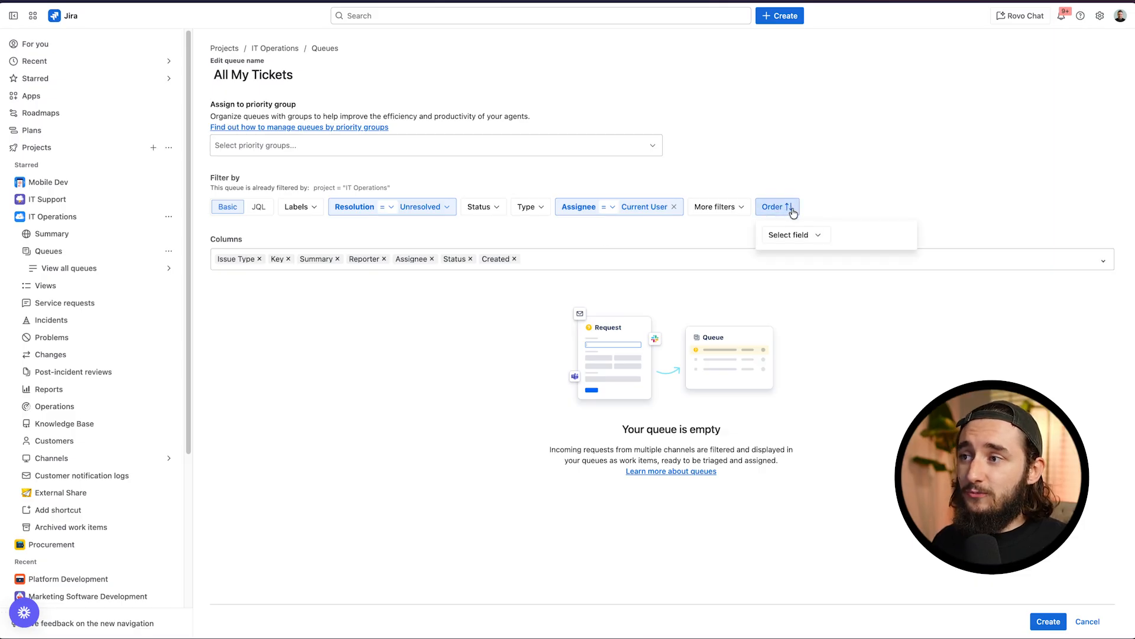
pyautogui.click(813, 234)
pyautogui.write('time to')
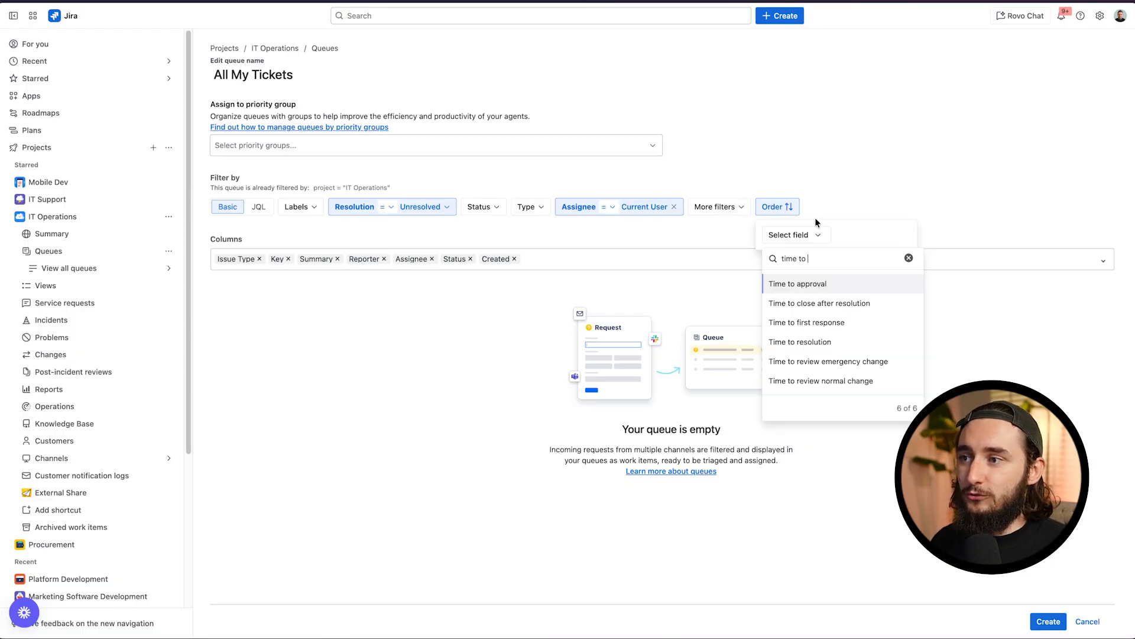
pyautogui.click(804, 299)
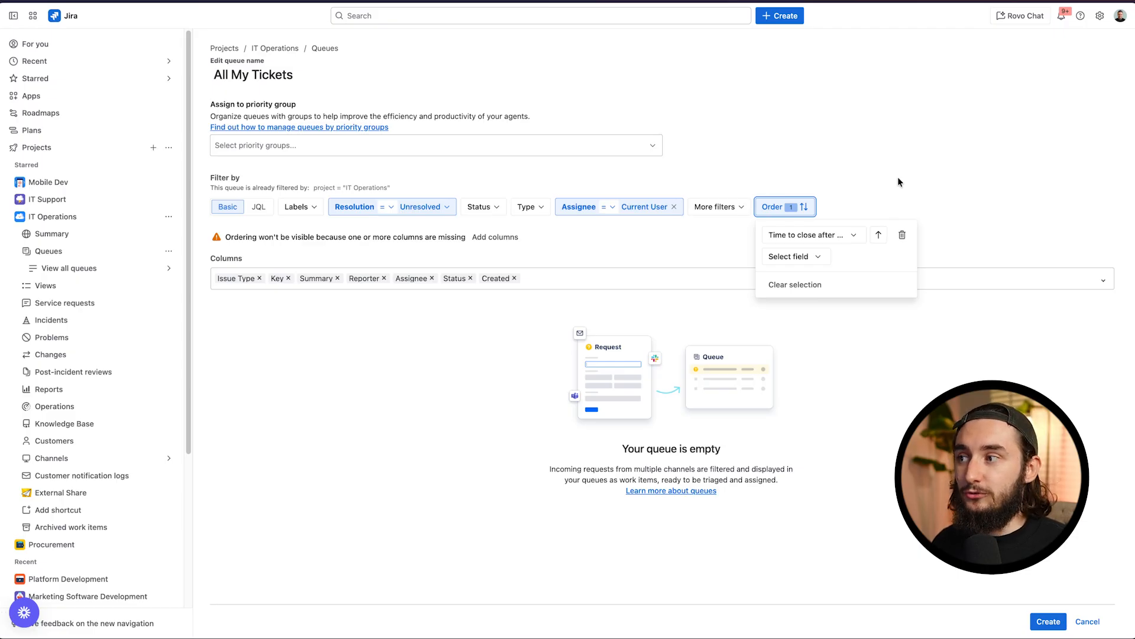
# Step: Add the Time to resolution column to the All My Tickets queue
pyautogui.click(571, 281)
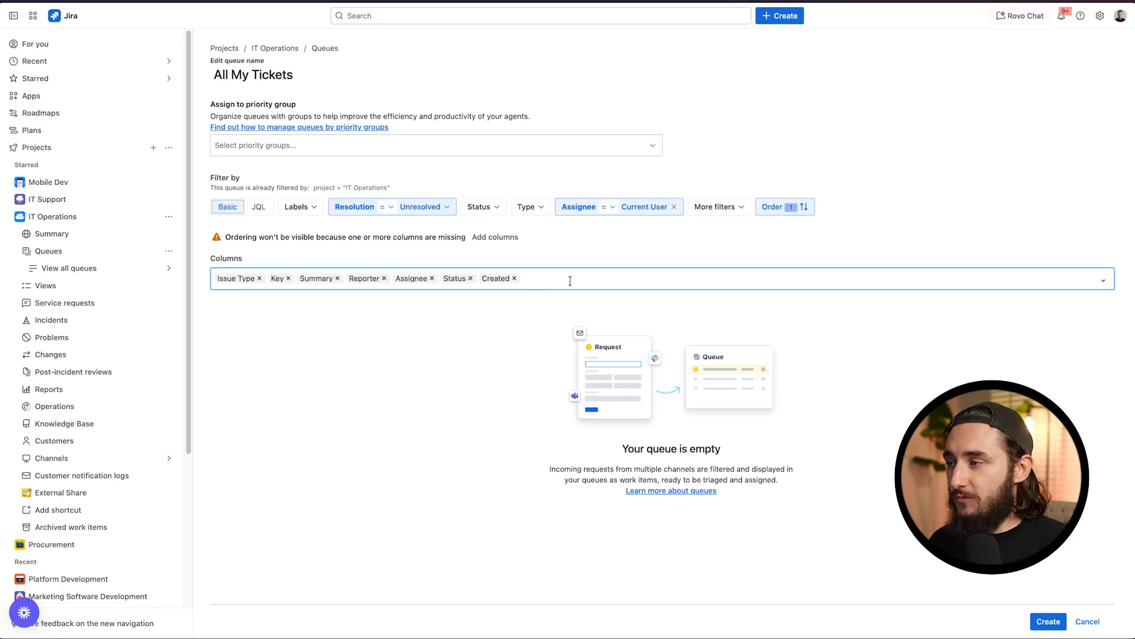
pyautogui.write('time to res')
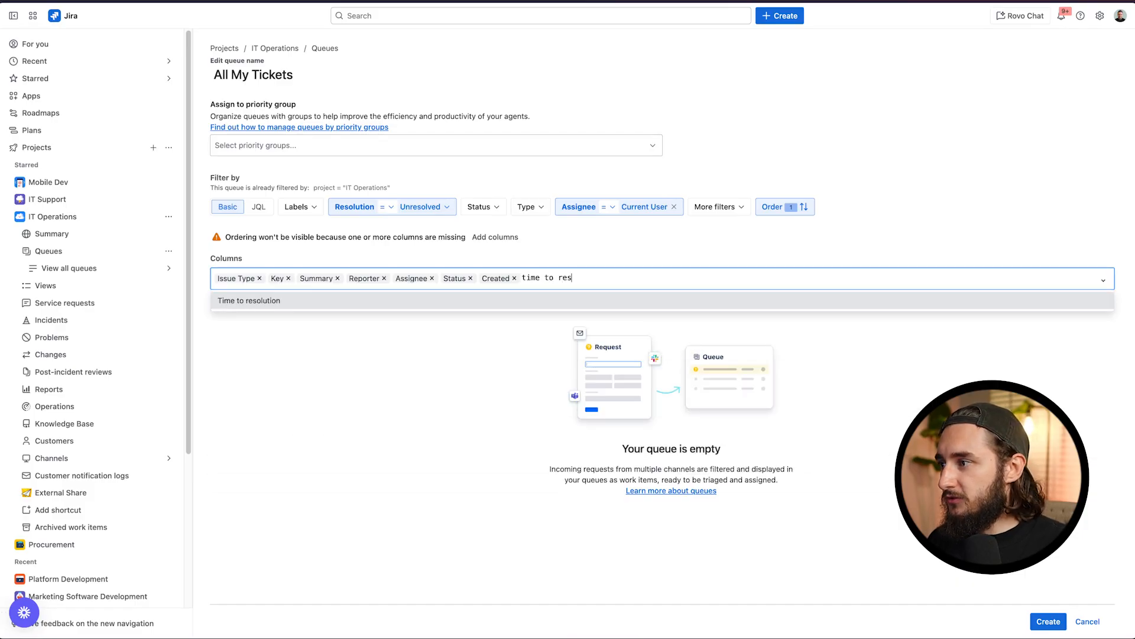
pyautogui.click(527, 300)
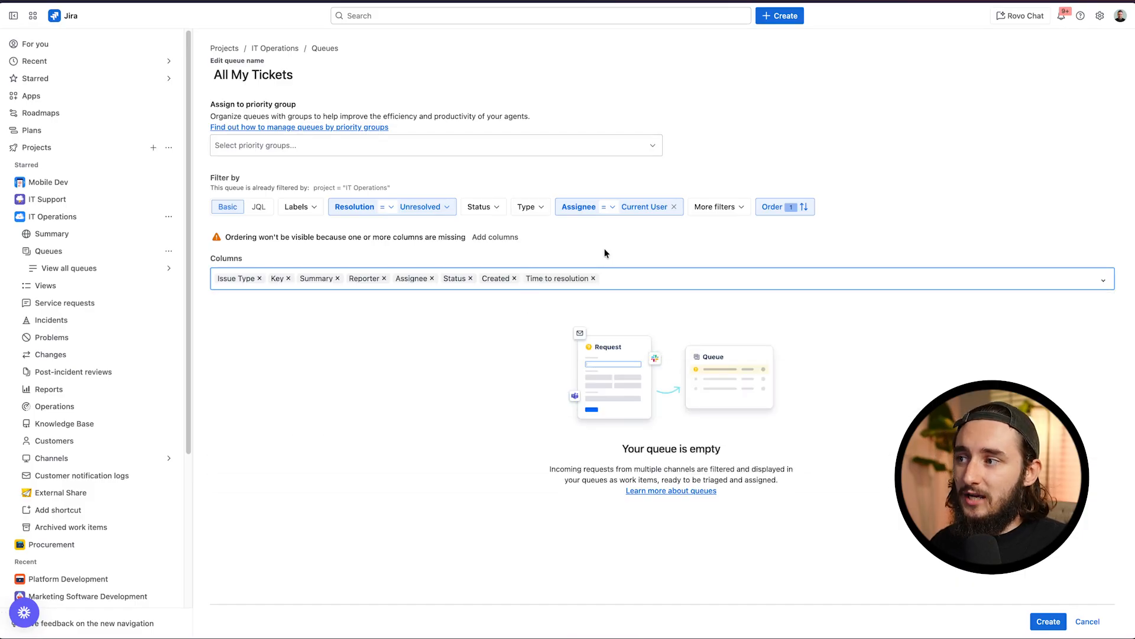
# Step: Create the All My Tickets queue with the configured filter, ordering and columns
pyautogui.click(1048, 620)
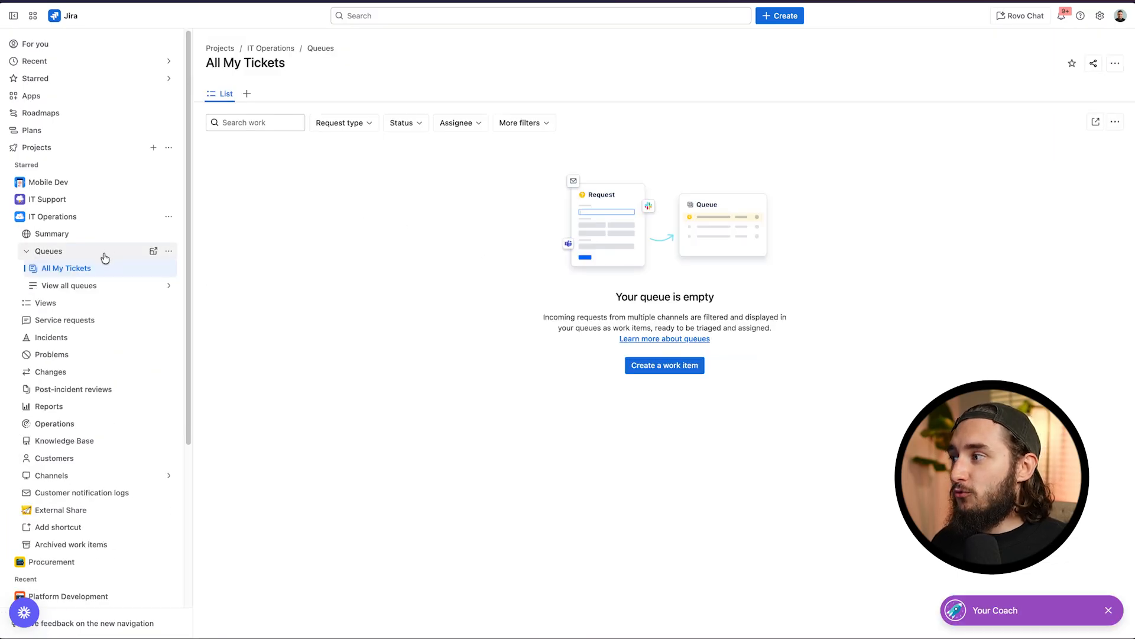
pyautogui.click(104, 256)
pyautogui.click(102, 258)
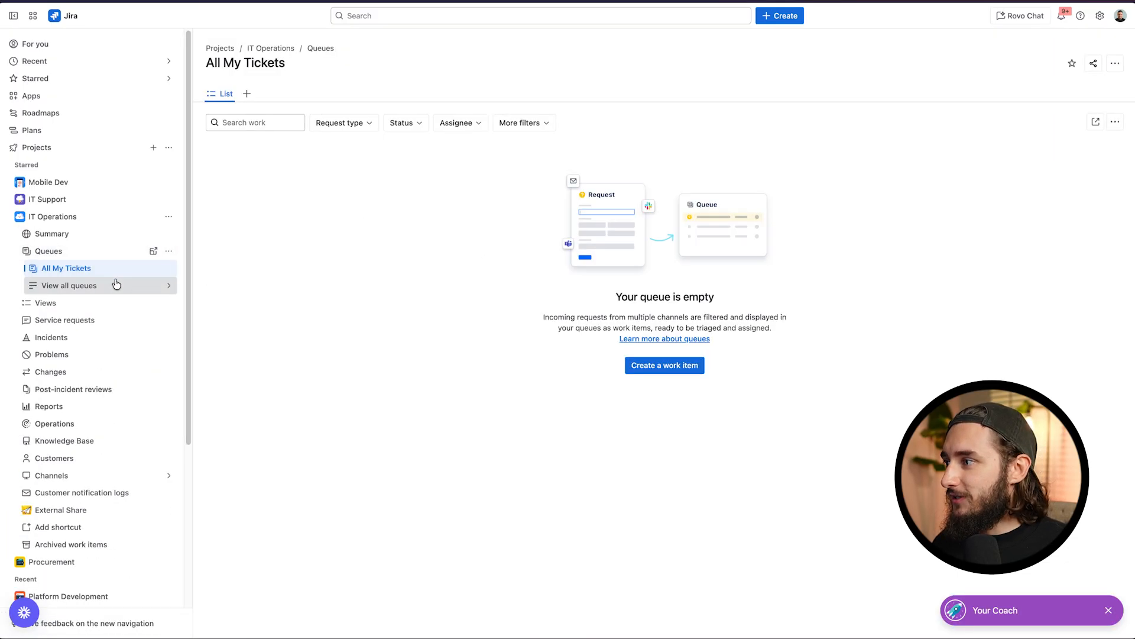
# Step: Assign ticket ITO-9588 in the All Open Tickets queue to yourself and open the All My Tickets queue
pyautogui.click(95, 286)
pyautogui.click(281, 329)
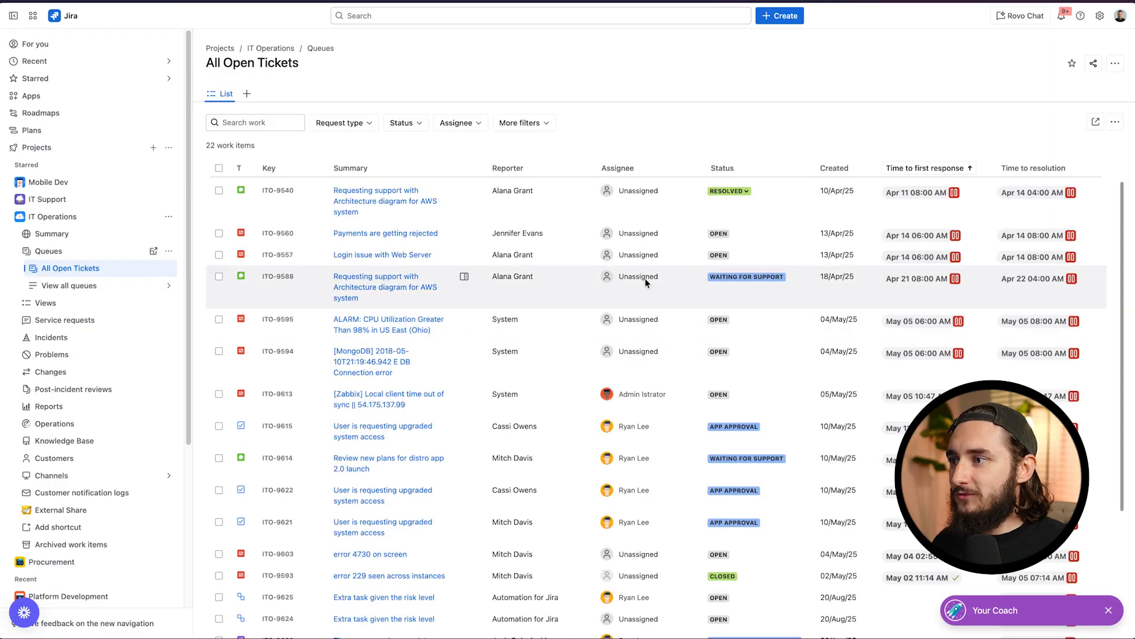
pyautogui.click(607, 277)
pyautogui.click(612, 302)
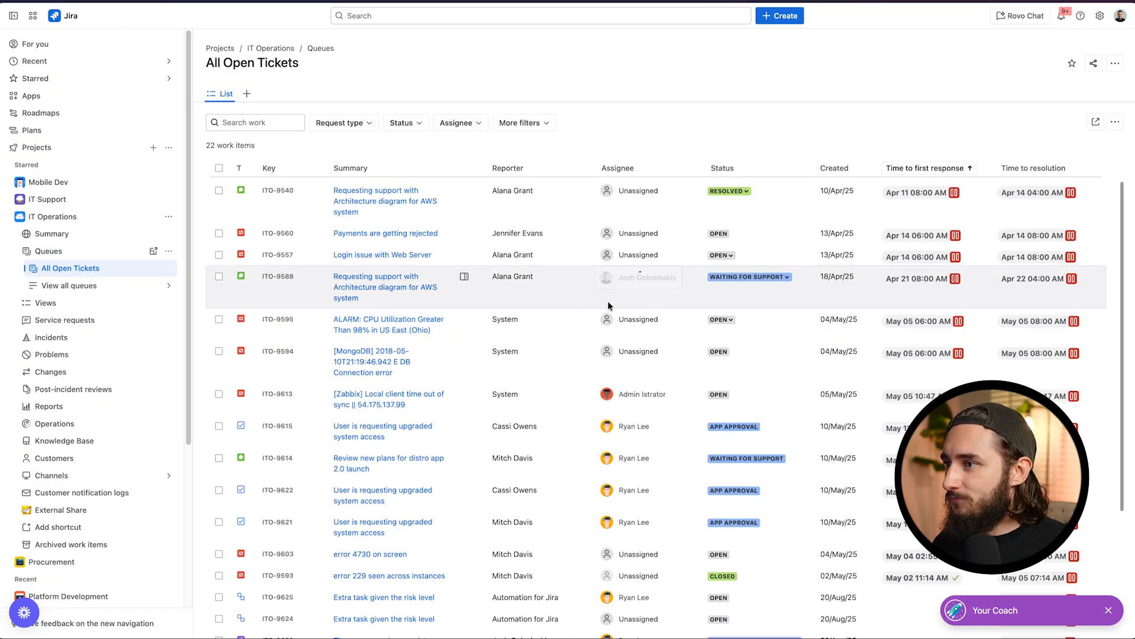
pyautogui.click(143, 288)
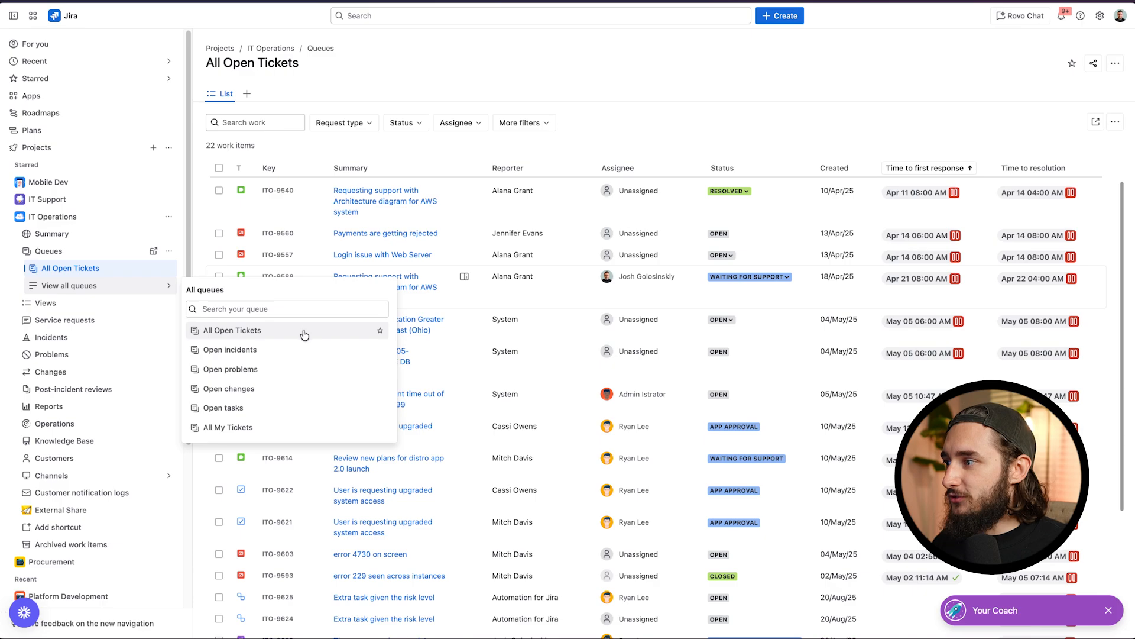
pyautogui.click(304, 427)
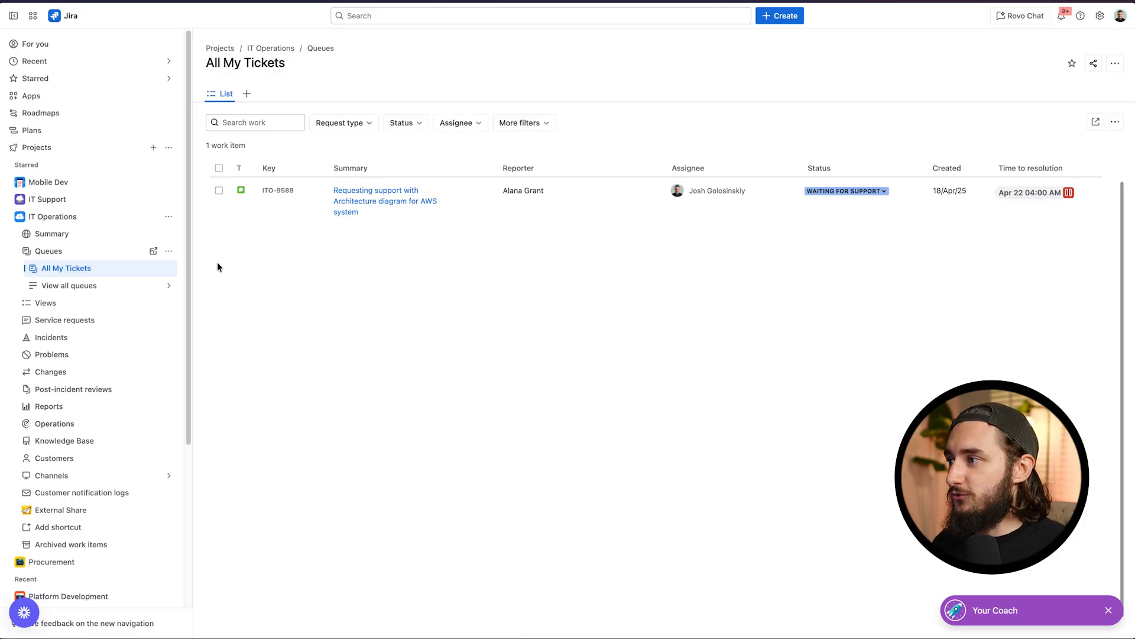
# Step: Start another new queue from the queue settings and name it "All Closed Tickets"
pyautogui.click(169, 251)
pyautogui.click(239, 275)
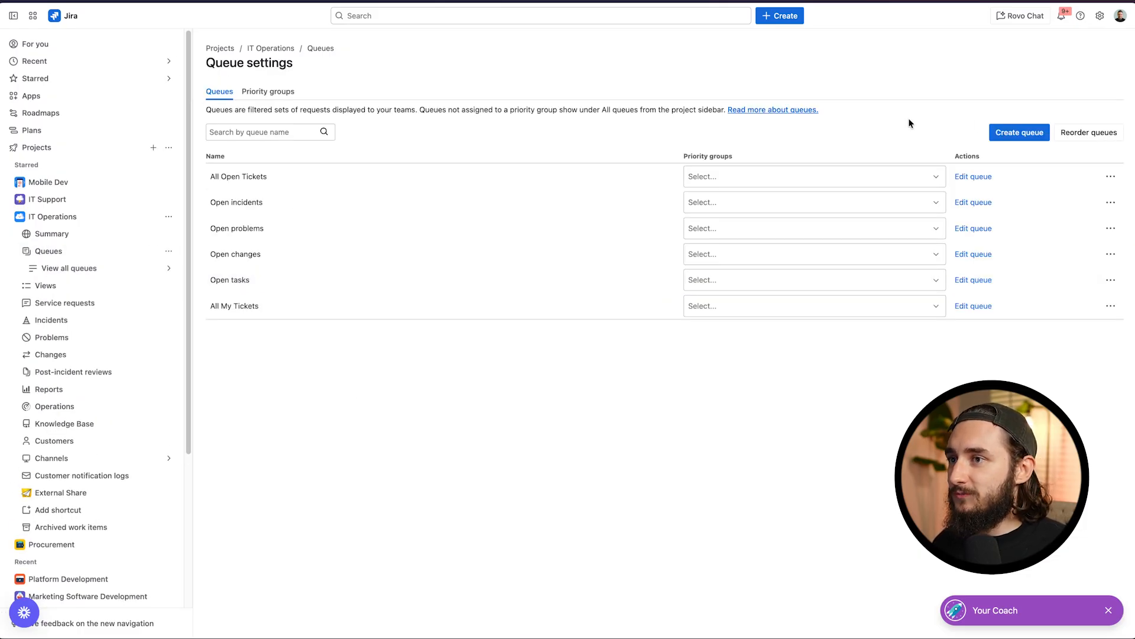
pyautogui.click(1019, 131)
pyautogui.write('A')
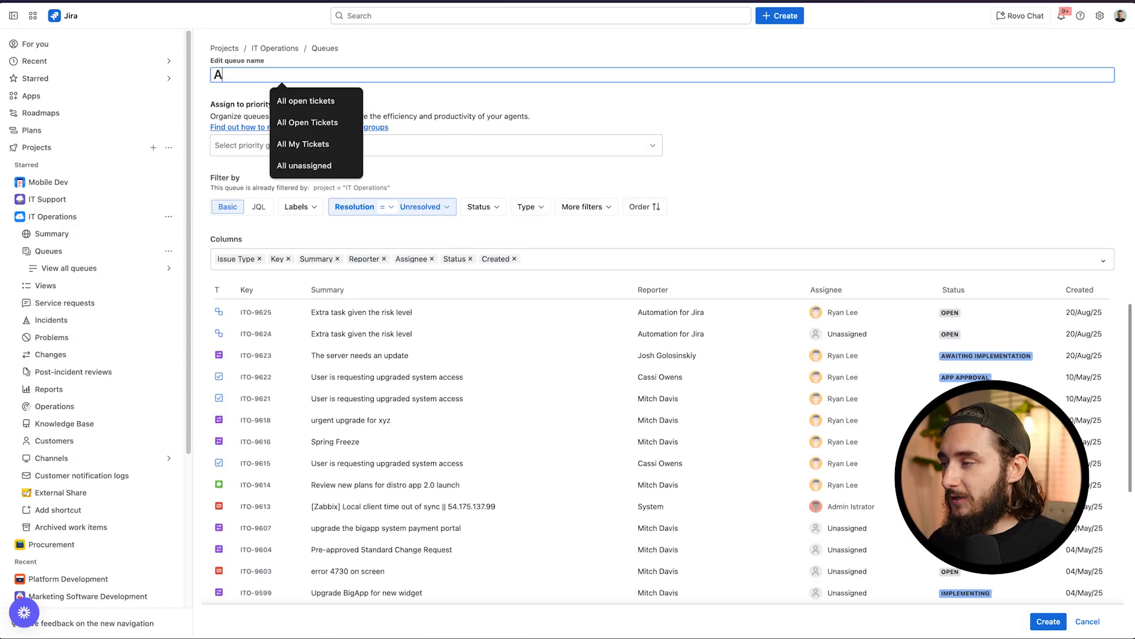
pyautogui.write('ll Closed Tickets')
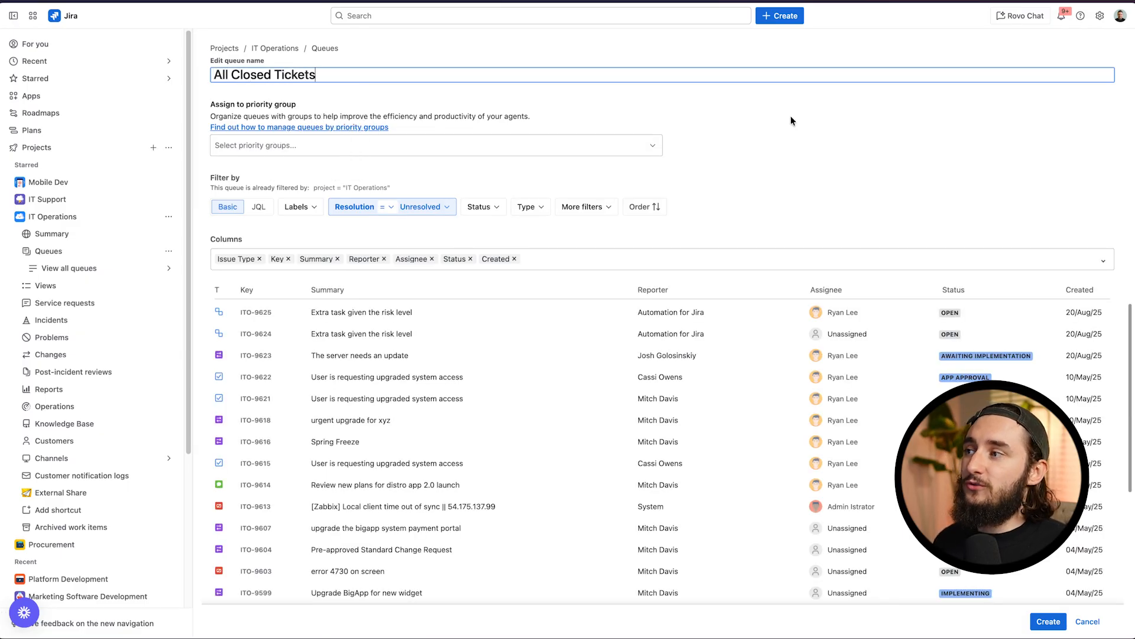
pyautogui.click(882, 130)
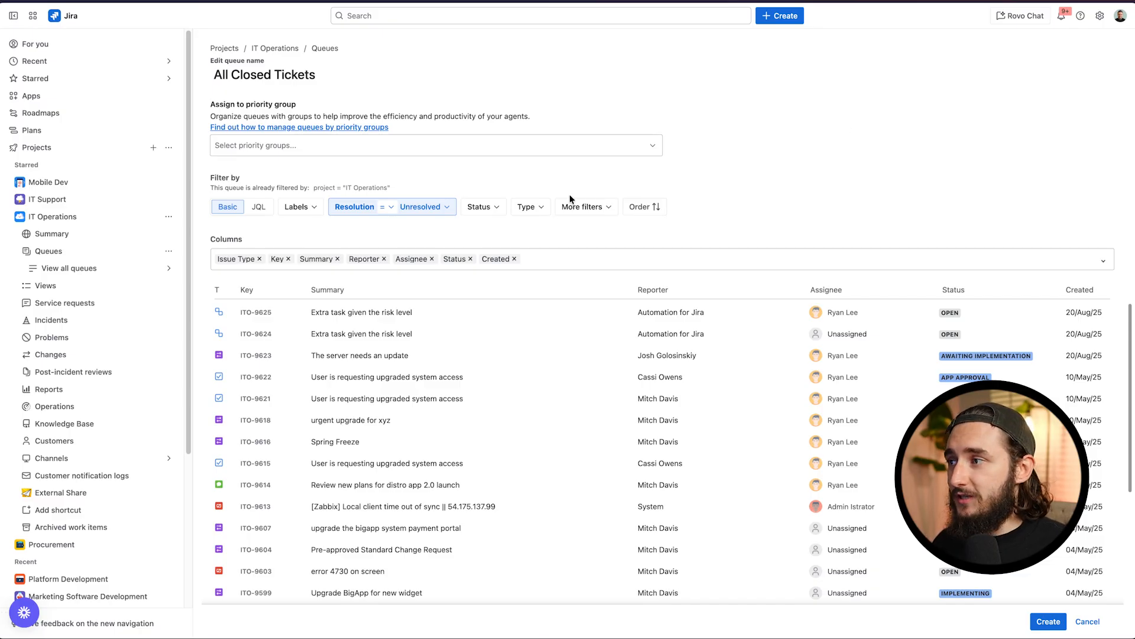
# Step: Clear the Unresolved value from the Resolution filter of the All Closed Tickets queue
pyautogui.click(424, 214)
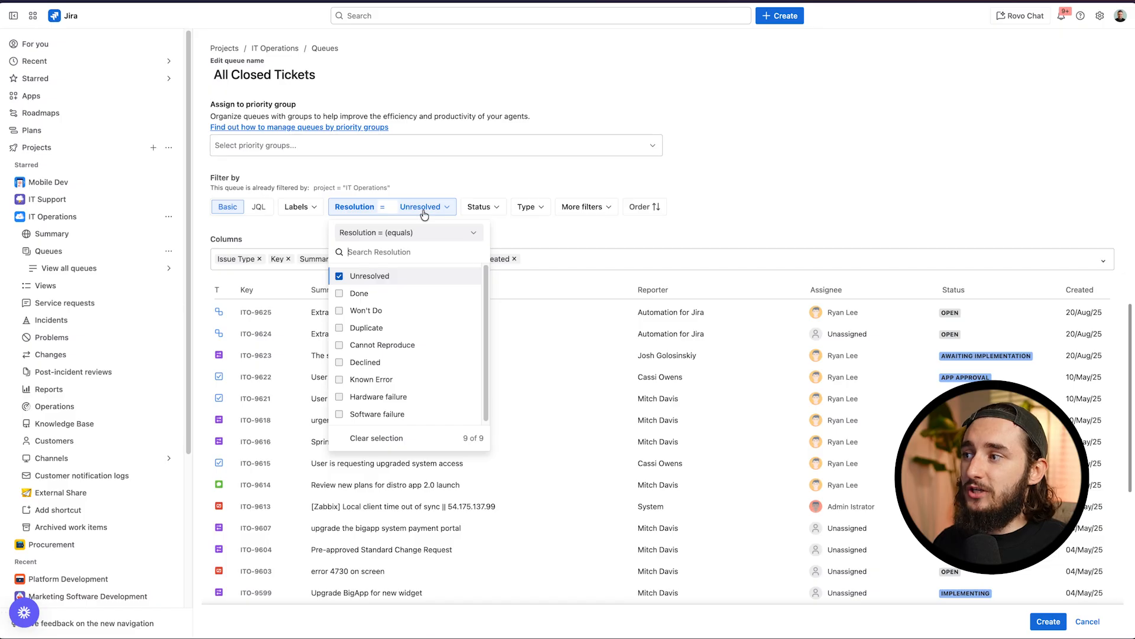
pyautogui.click(412, 277)
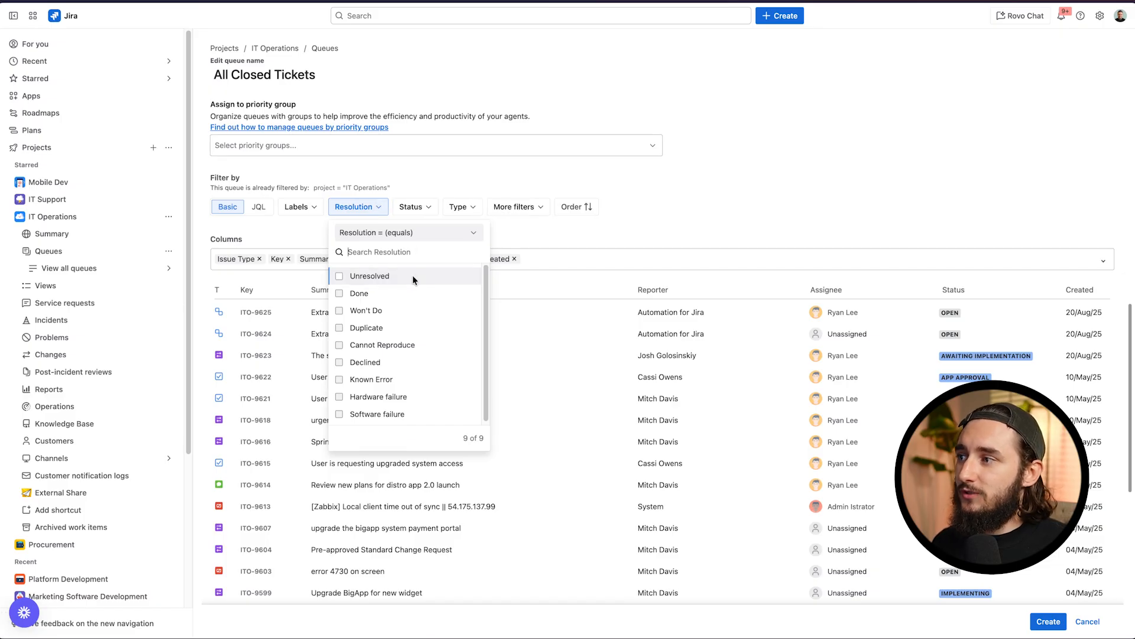
pyautogui.click(385, 233)
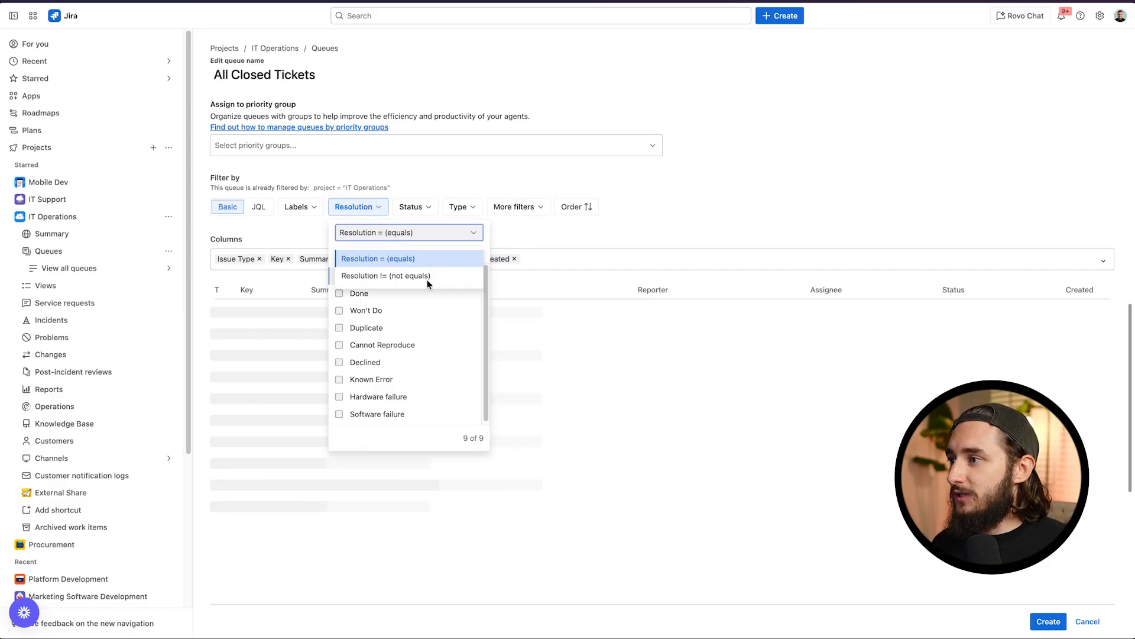
pyautogui.click(606, 183)
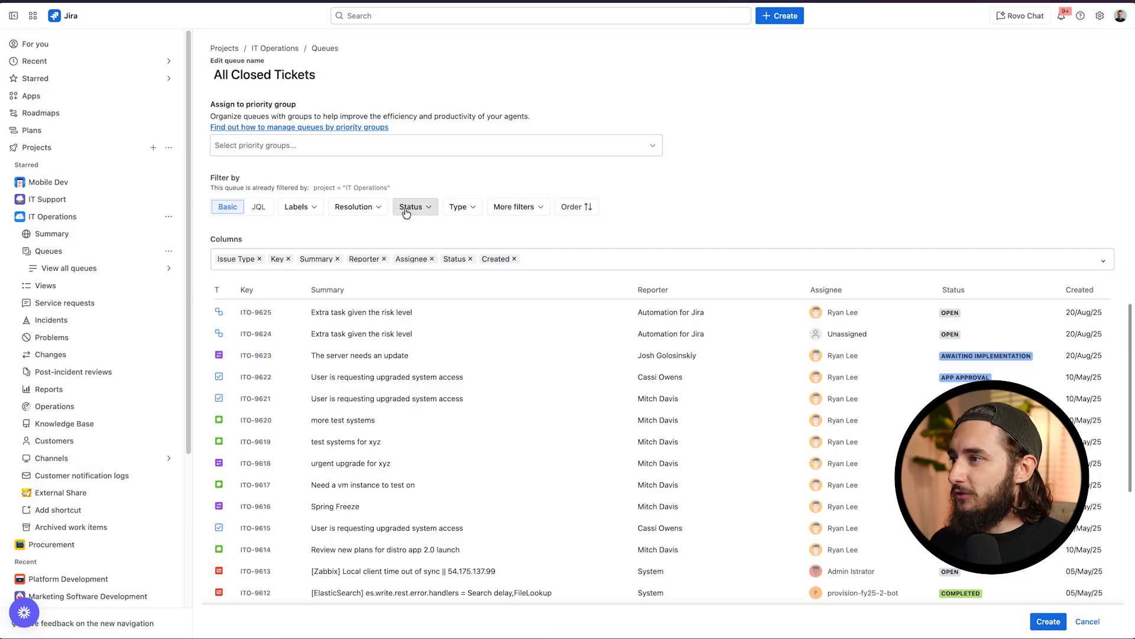
# Step: Set the Resolution filter to equal Done, Won't Do, Duplicate, Cannot Reproduce, Declined, Known Error, Hardware failure and Software failure
pyautogui.click(355, 207)
pyautogui.click(389, 294)
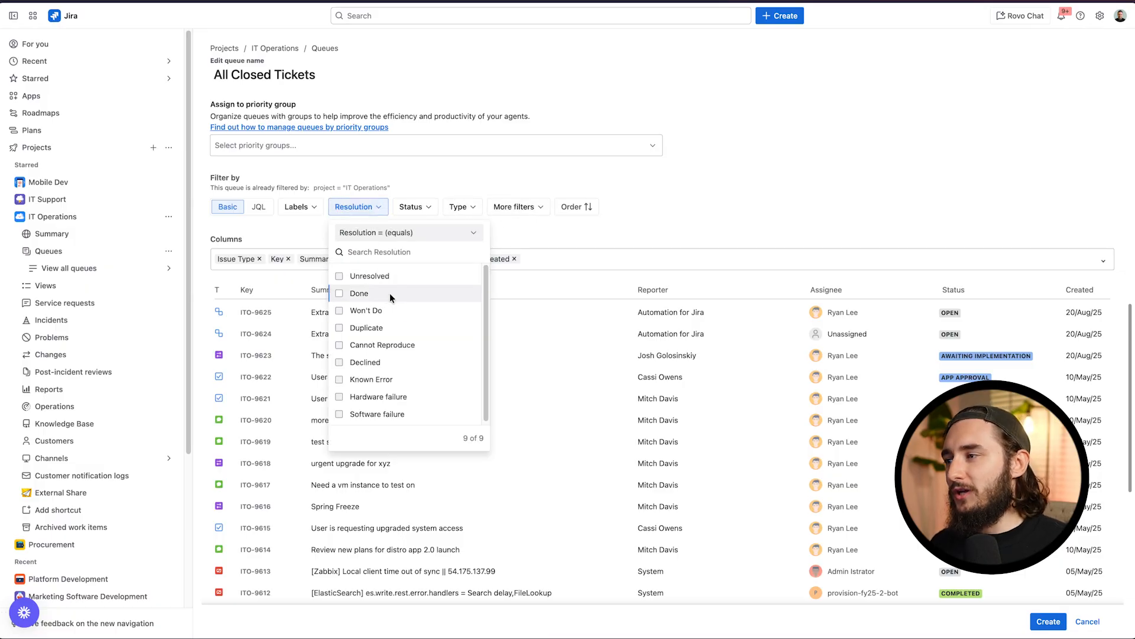
pyautogui.click(389, 327)
pyautogui.click(391, 312)
pyautogui.click(392, 345)
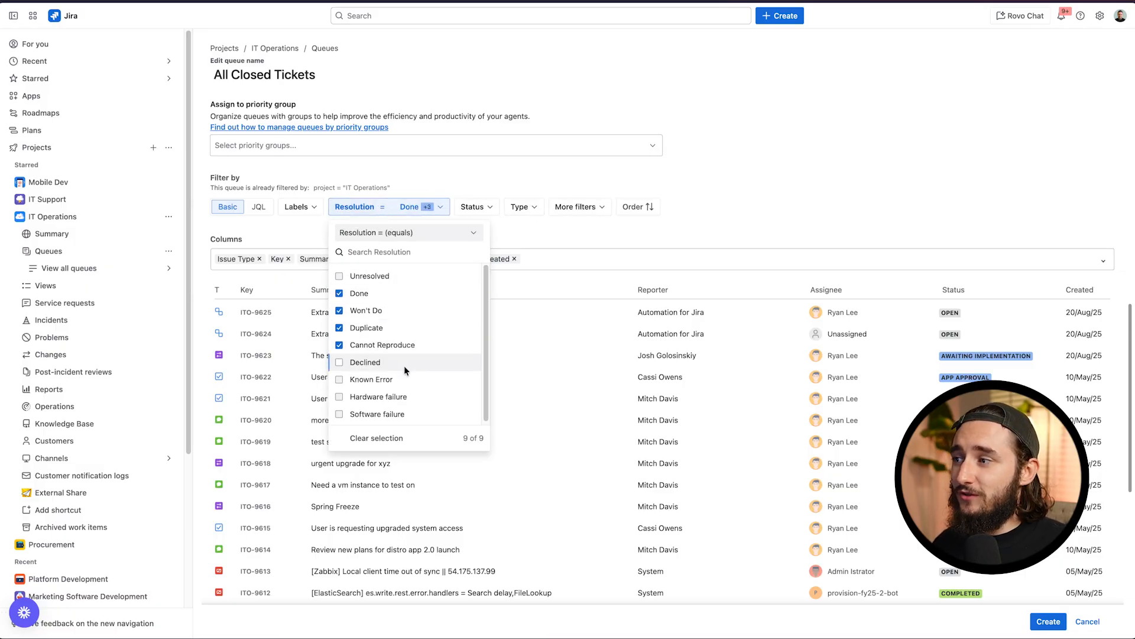
pyautogui.click(402, 360)
pyautogui.click(399, 381)
pyautogui.click(399, 397)
pyautogui.click(398, 414)
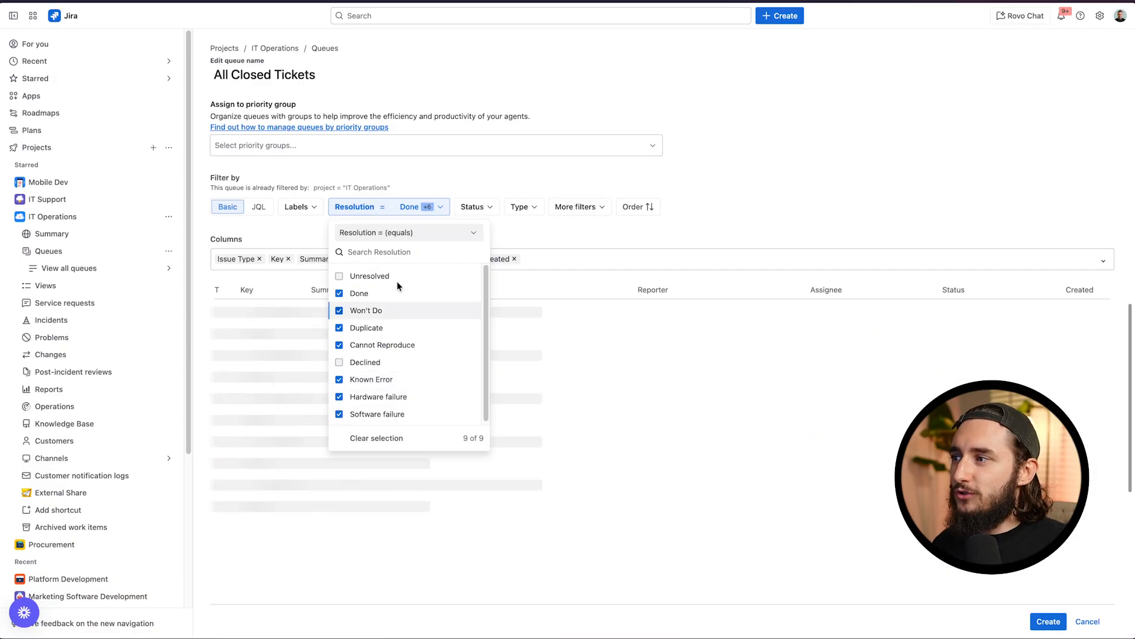
pyautogui.click(379, 362)
pyautogui.click(563, 236)
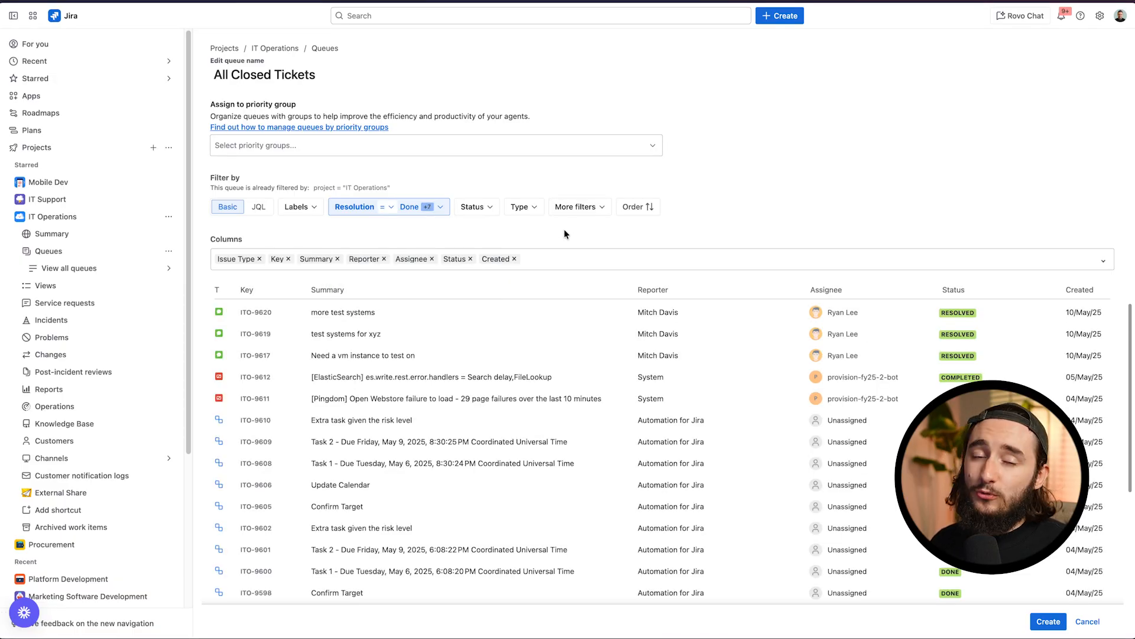
# Step: Clear all selected resolutions and set the Resolution filter to not equals Unresolved
pyautogui.click(407, 213)
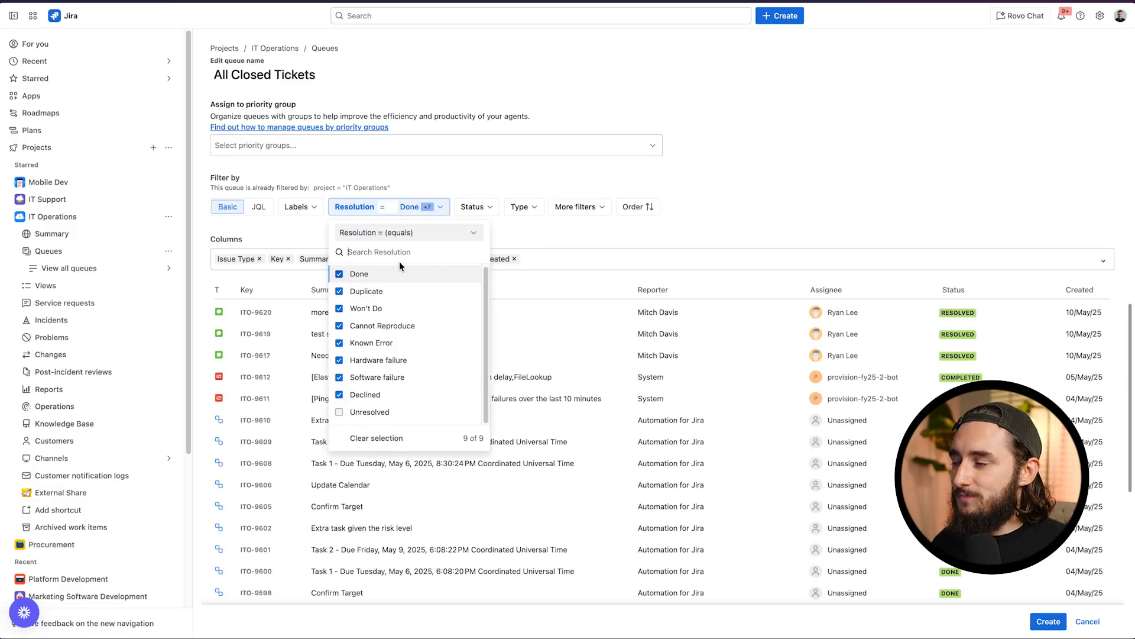
pyautogui.click(349, 274)
pyautogui.click(390, 438)
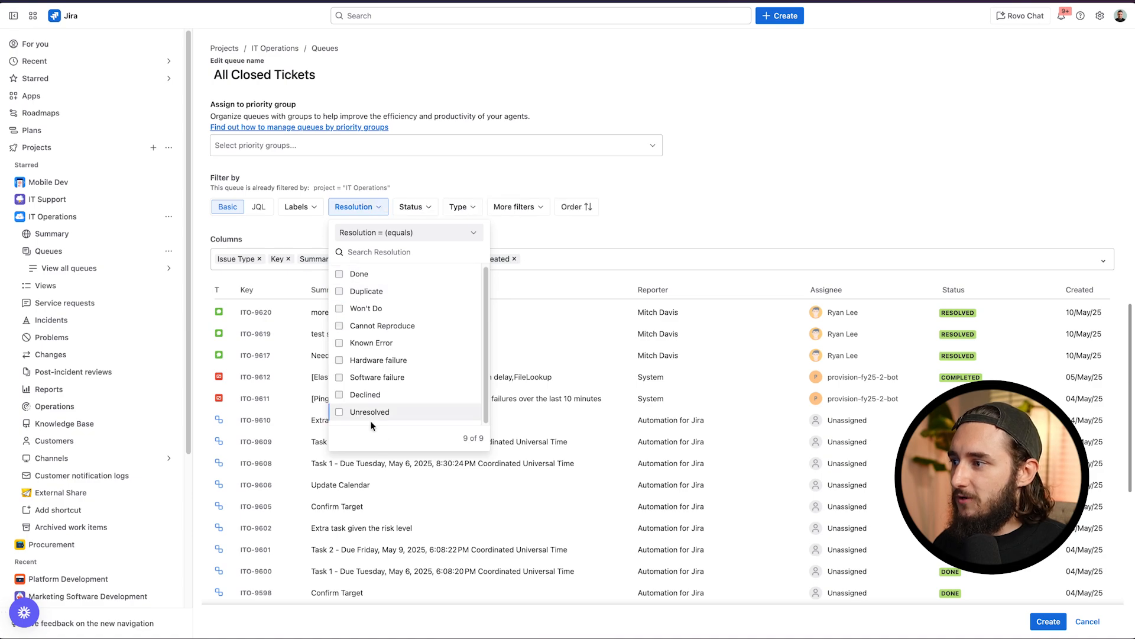
pyautogui.click(408, 235)
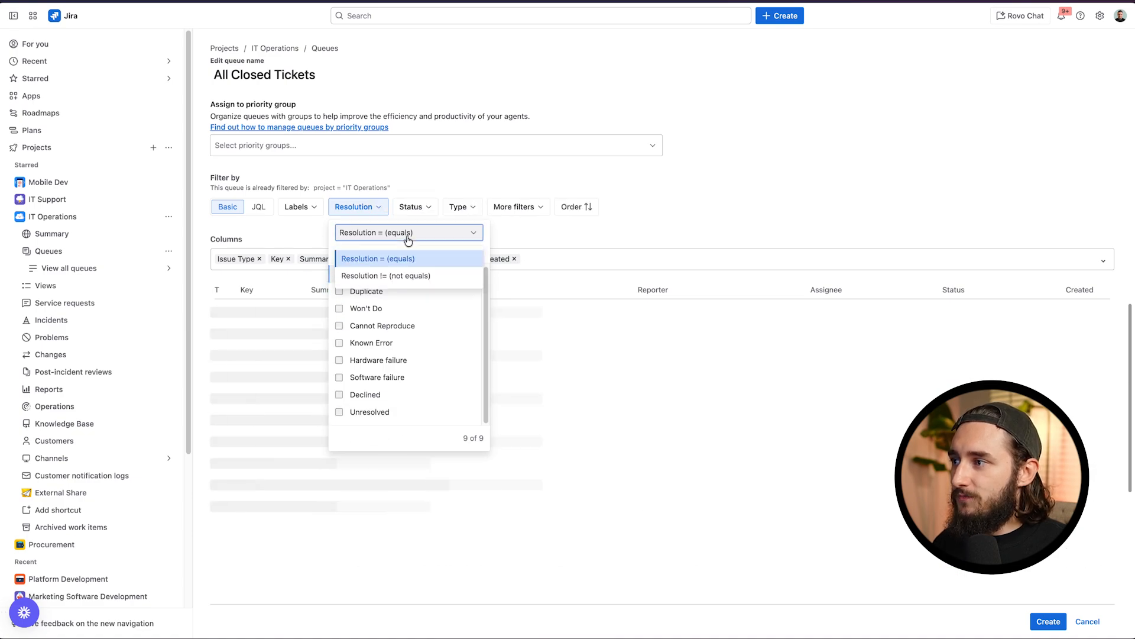
pyautogui.click(414, 276)
pyautogui.click(599, 240)
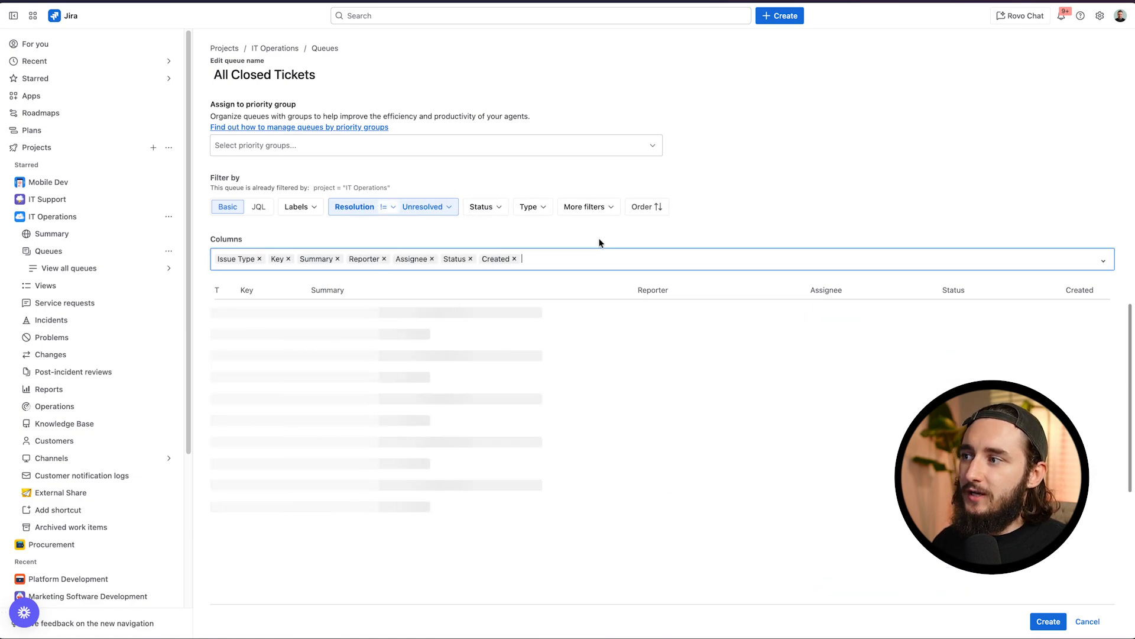
pyautogui.click(437, 210)
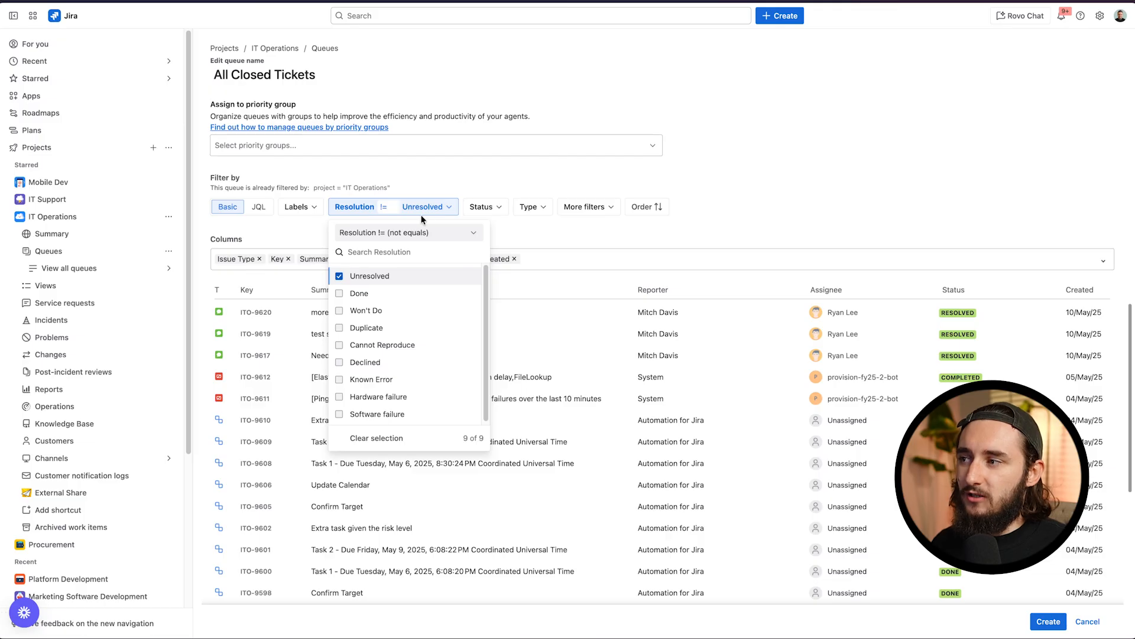
pyautogui.click(467, 180)
pyautogui.scroll(-10, 752, 470)
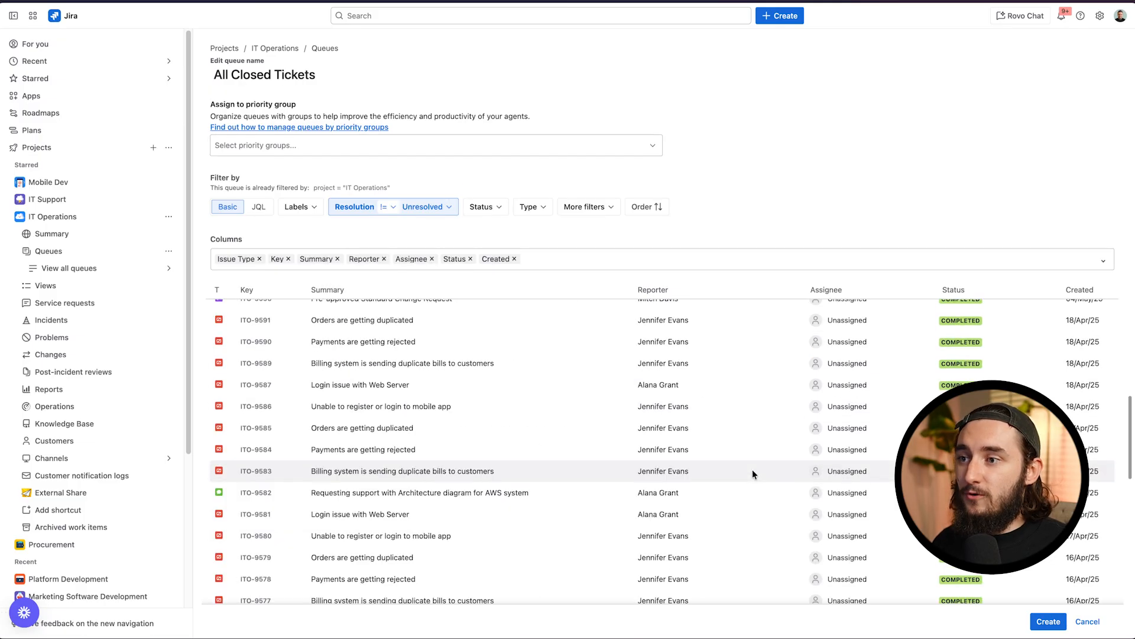
pyautogui.scroll(10, 765, 453)
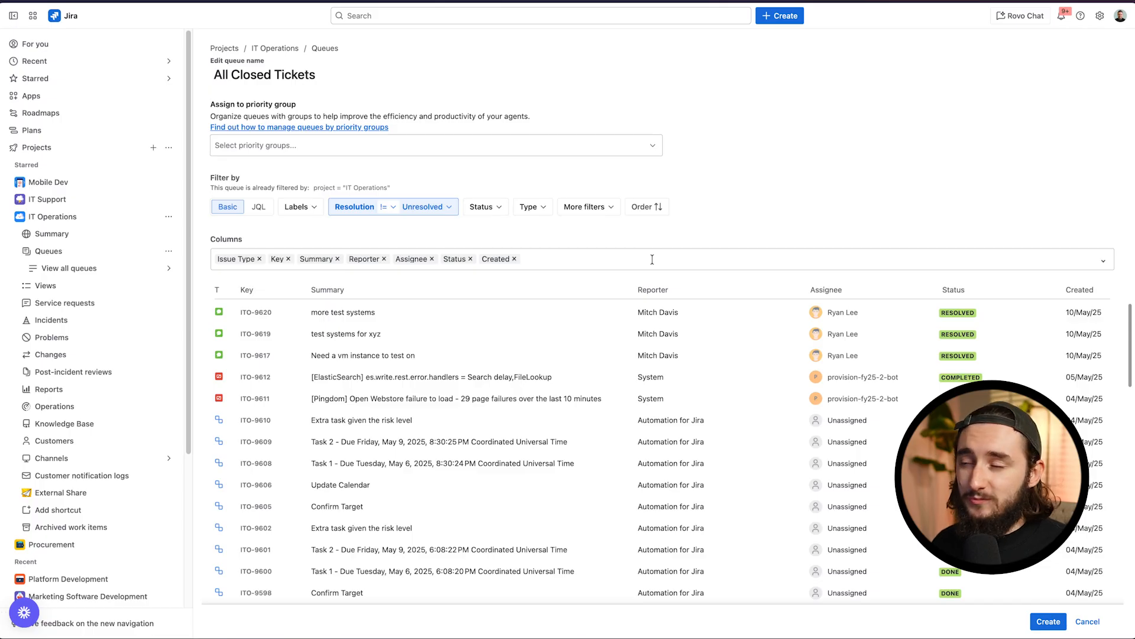
# Step: Order the All Closed Tickets queue by the Updated field and create the queue
pyautogui.click(647, 207)
pyautogui.click(670, 239)
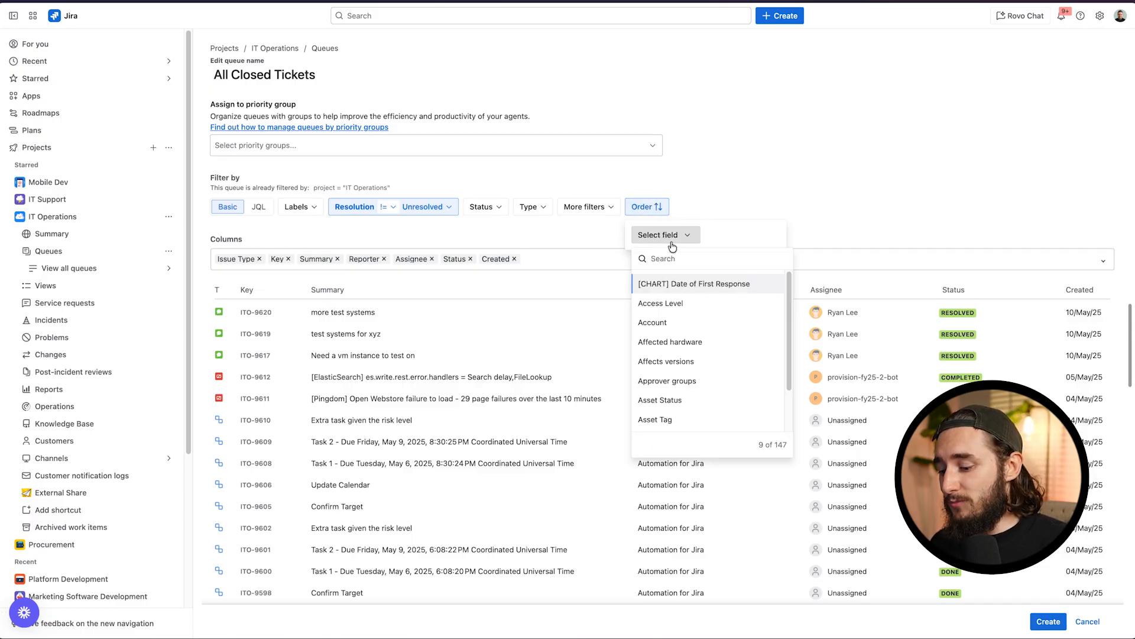
pyautogui.write('updated')
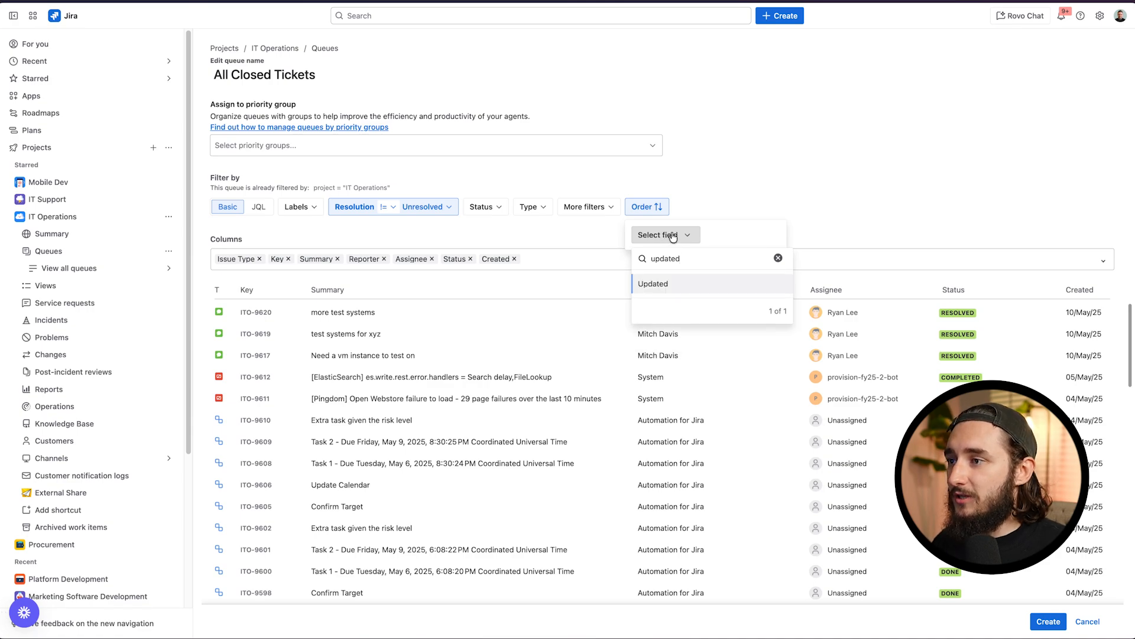
pyautogui.click(650, 284)
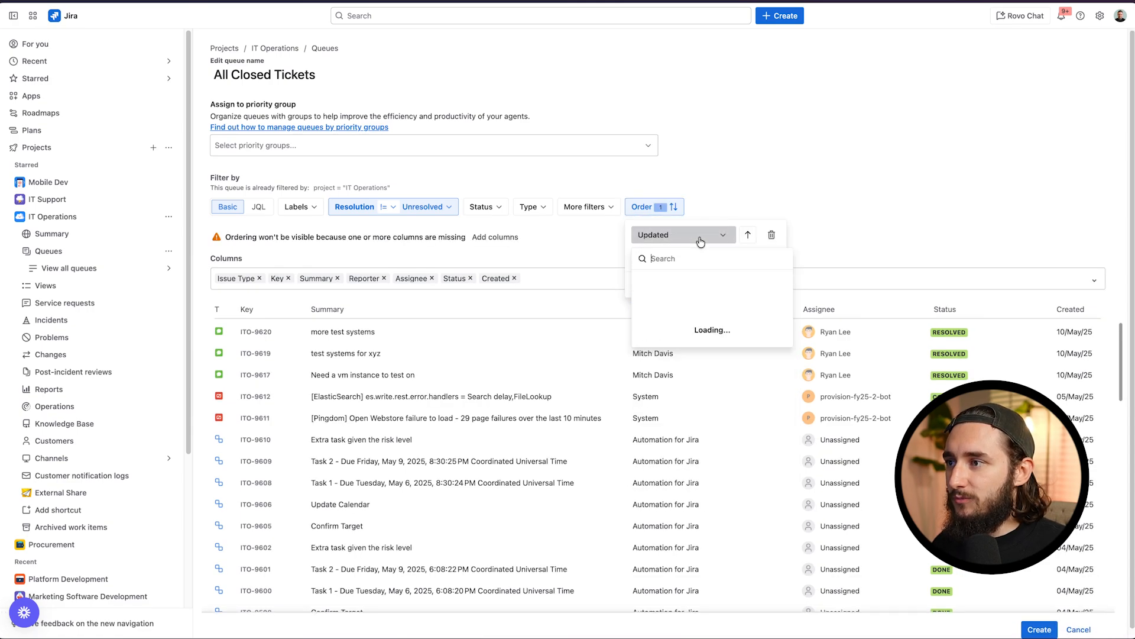
pyautogui.click(758, 180)
pyautogui.click(759, 180)
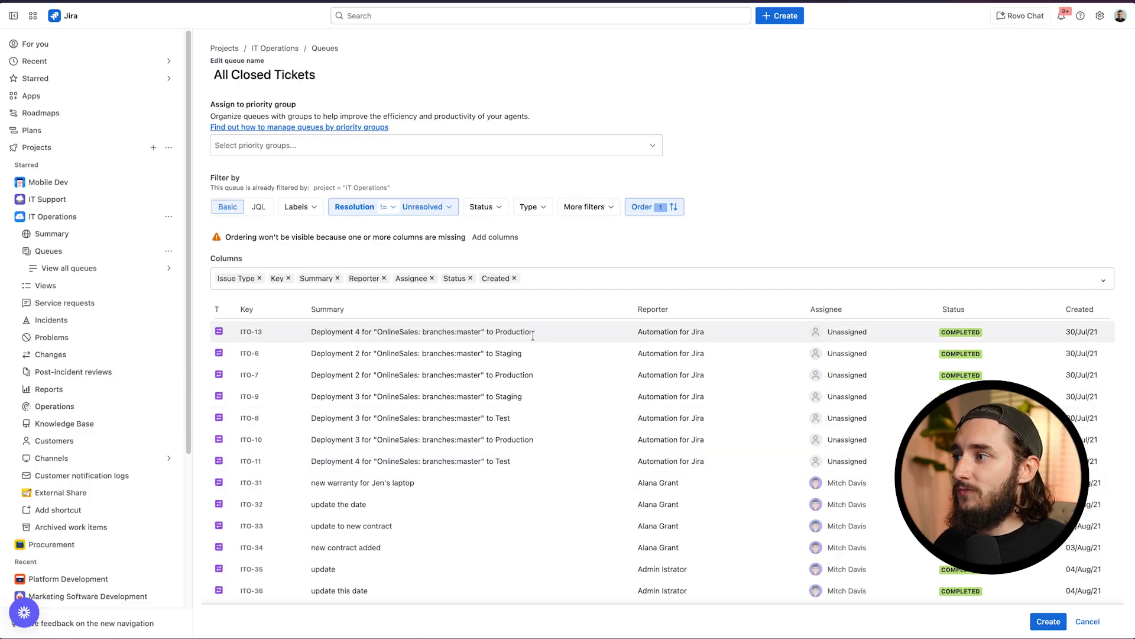
pyautogui.click(557, 284)
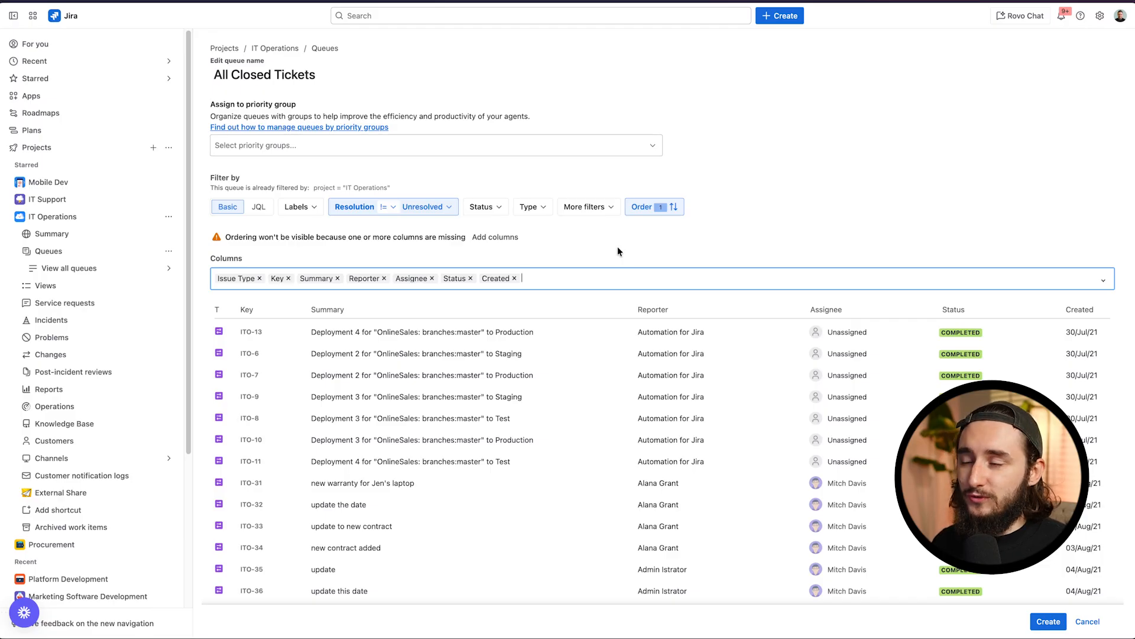
pyautogui.click(1039, 628)
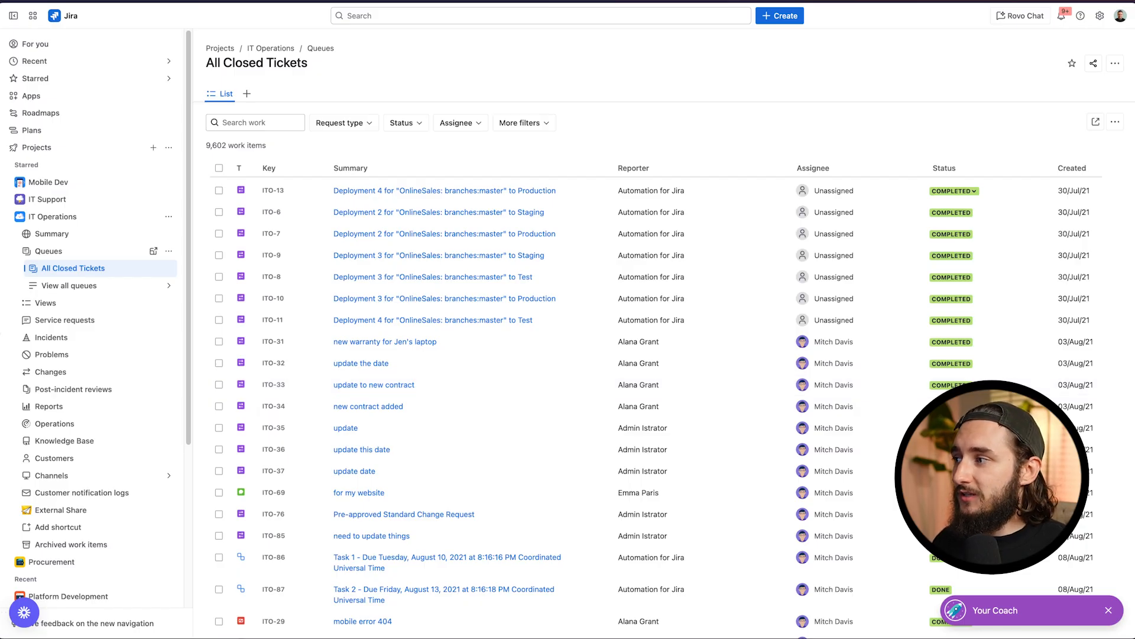
# Step: Add the All Open Tickets, All My Tickets and All Closed Tickets queues to Starred, and collapse the project's queue list
pyautogui.click(58, 286)
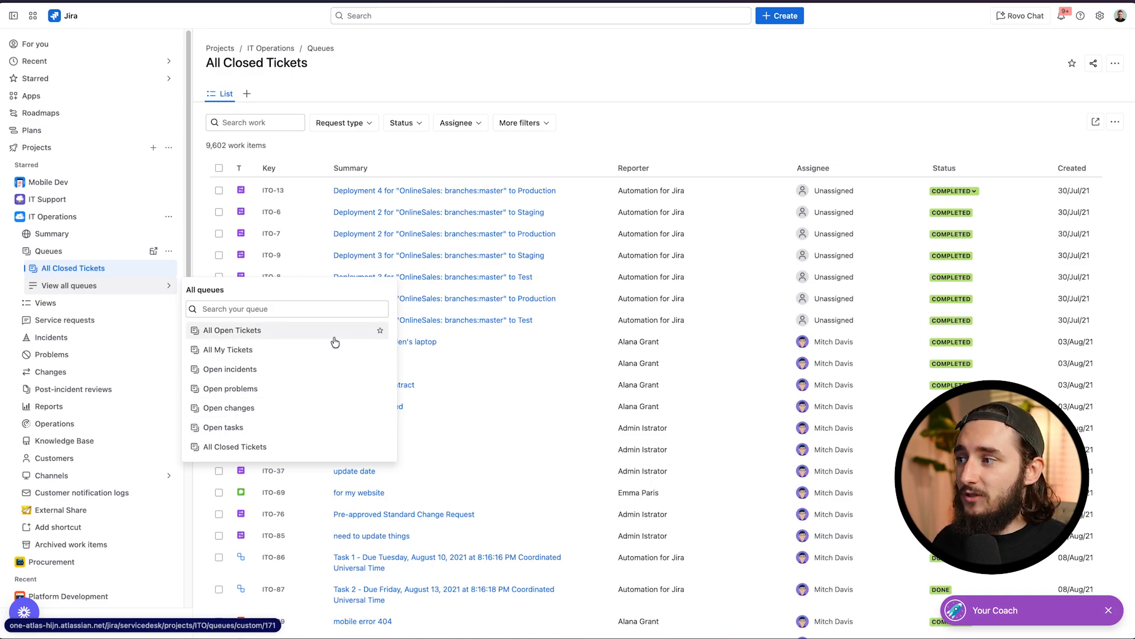
pyautogui.click(378, 332)
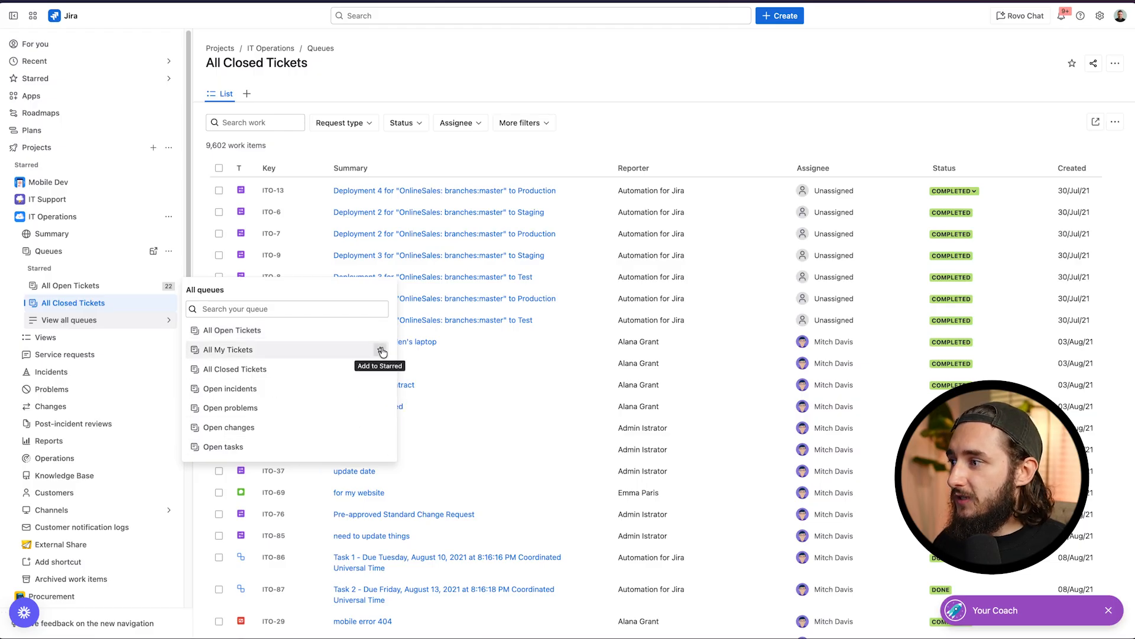
pyautogui.click(380, 349)
pyautogui.click(380, 370)
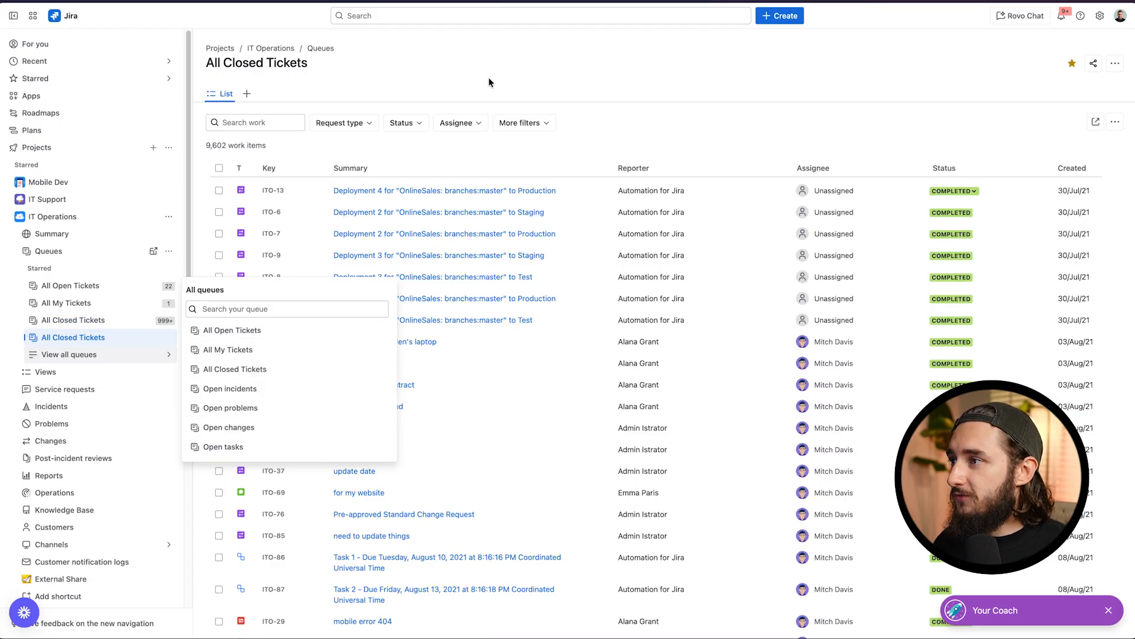
pyautogui.click(28, 253)
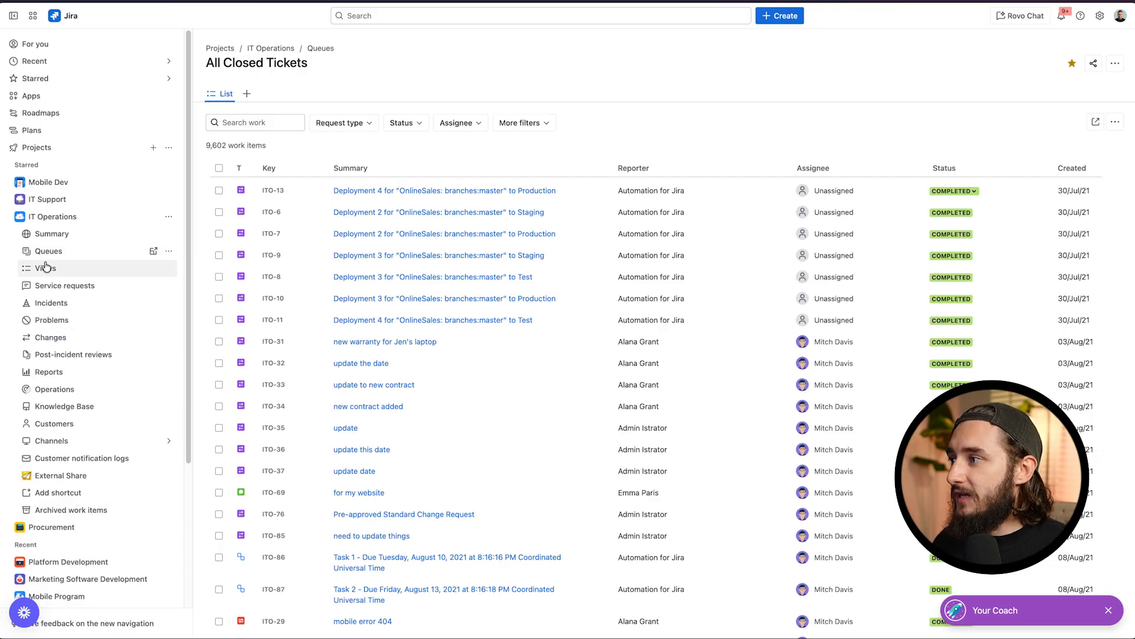
# Step: Expand the IT Operations queues and review All Open Tickets, All My Tickets and All Closed Tickets, returning to All Open Tickets
pyautogui.click(28, 254)
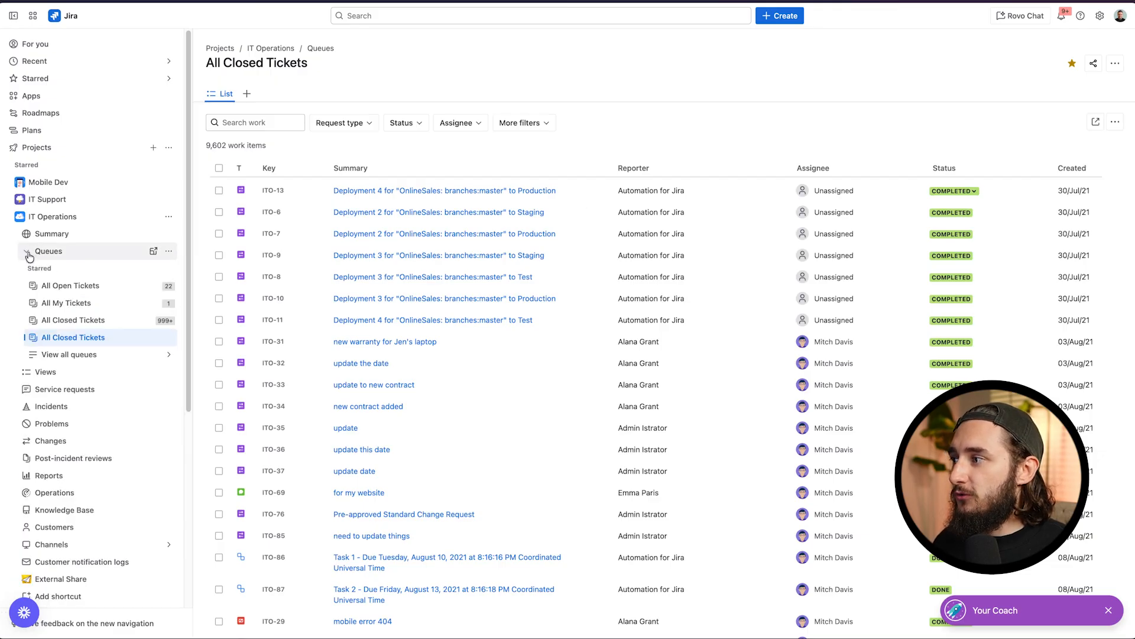
pyautogui.click(82, 361)
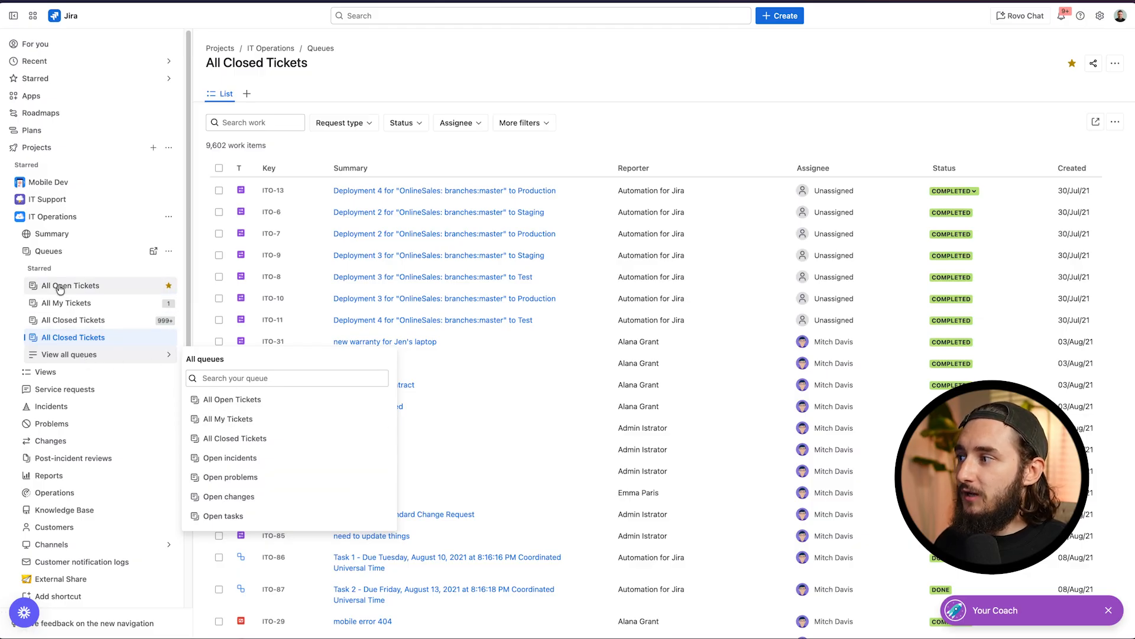
pyautogui.click(81, 287)
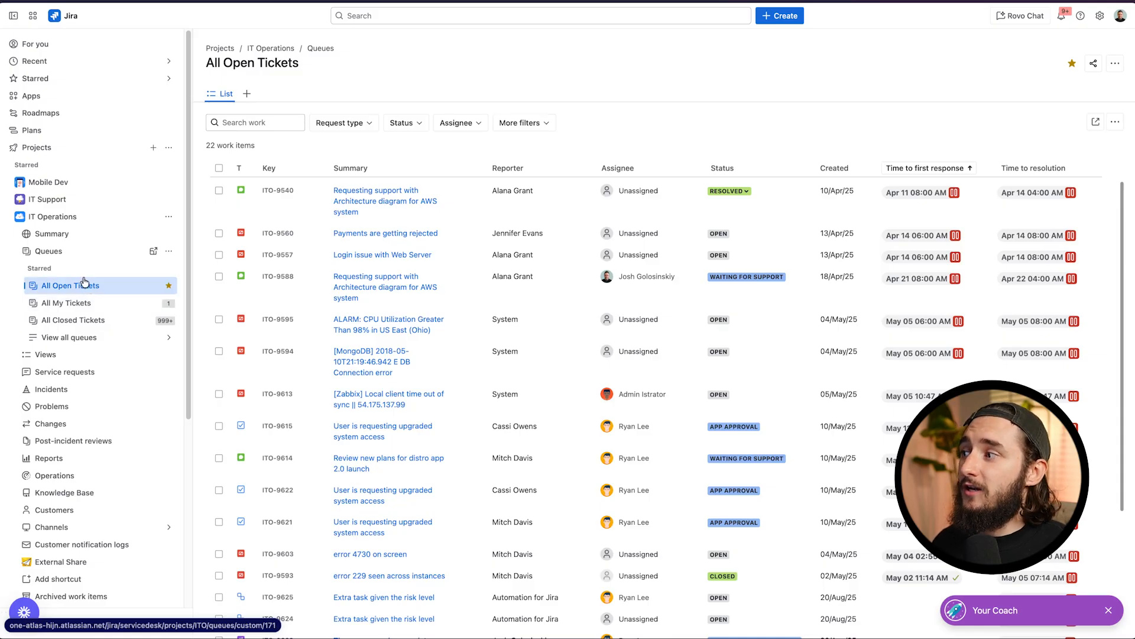
pyautogui.click(98, 304)
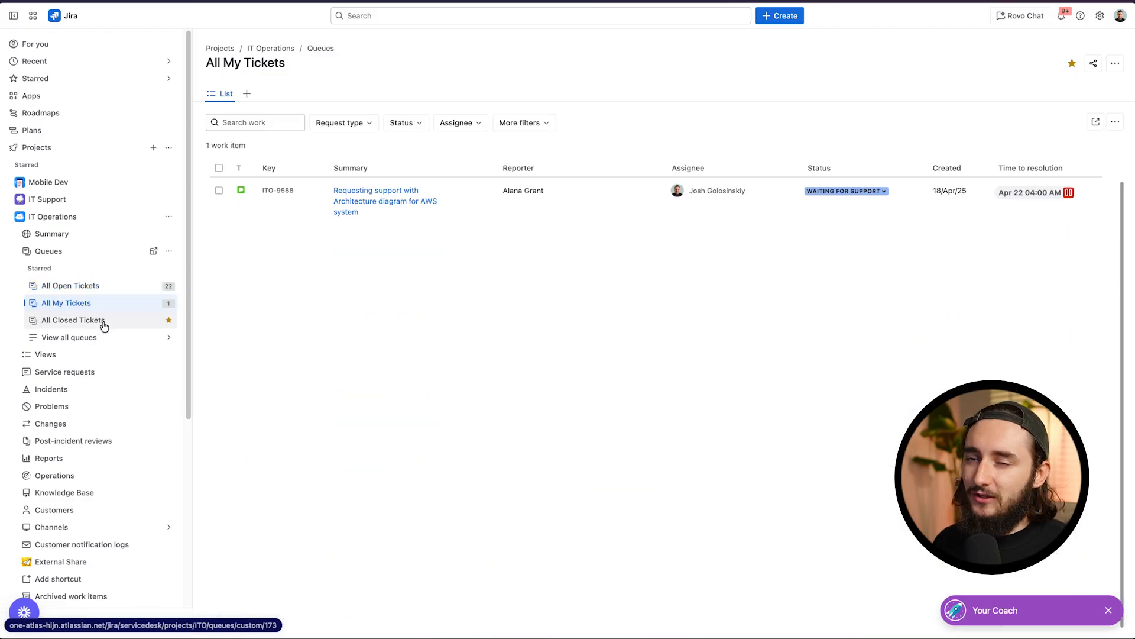
pyautogui.click(104, 325)
pyautogui.click(106, 290)
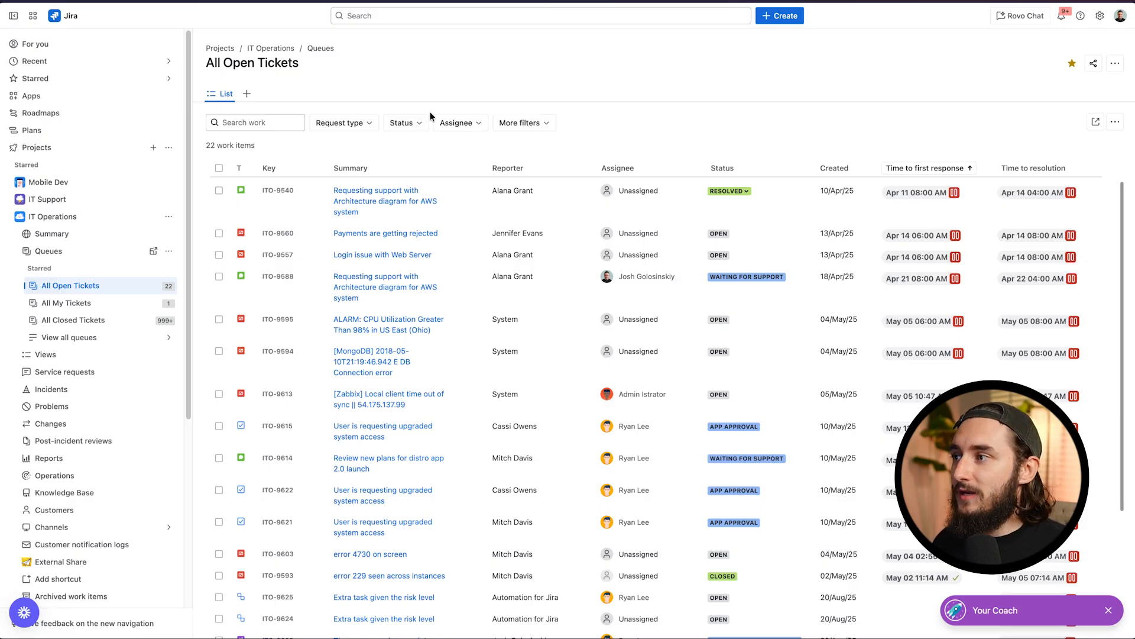
# Step: Open the ticket "Payments are getting rejected", dismiss the Your Coach prompt and open the ticket's layout configuration
pyautogui.click(398, 233)
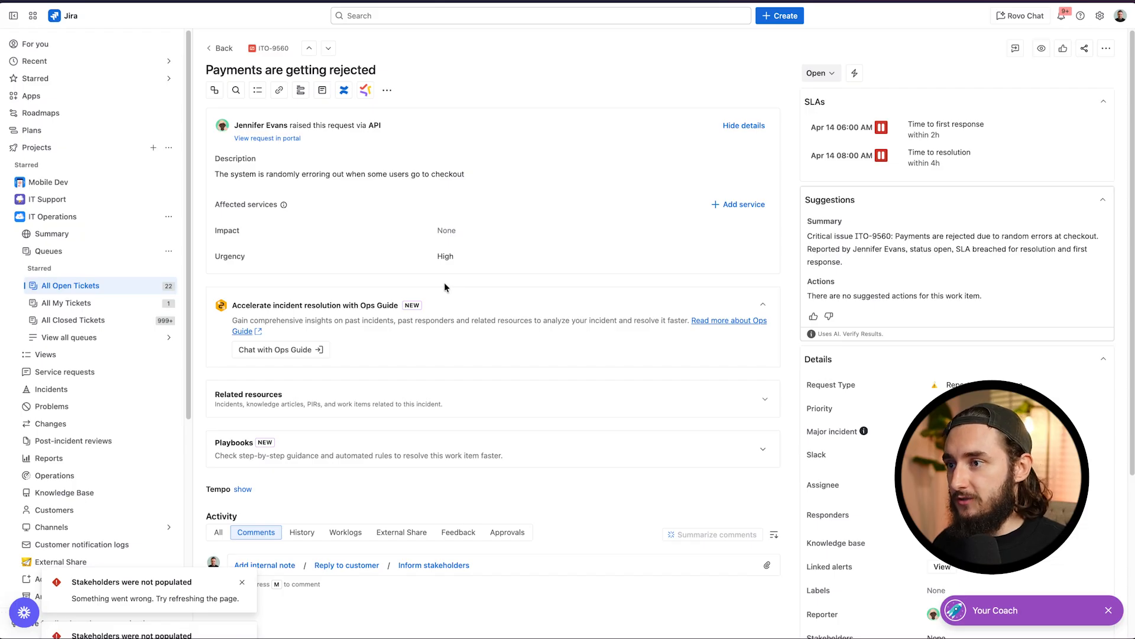
pyautogui.scroll(-4, 816, 367)
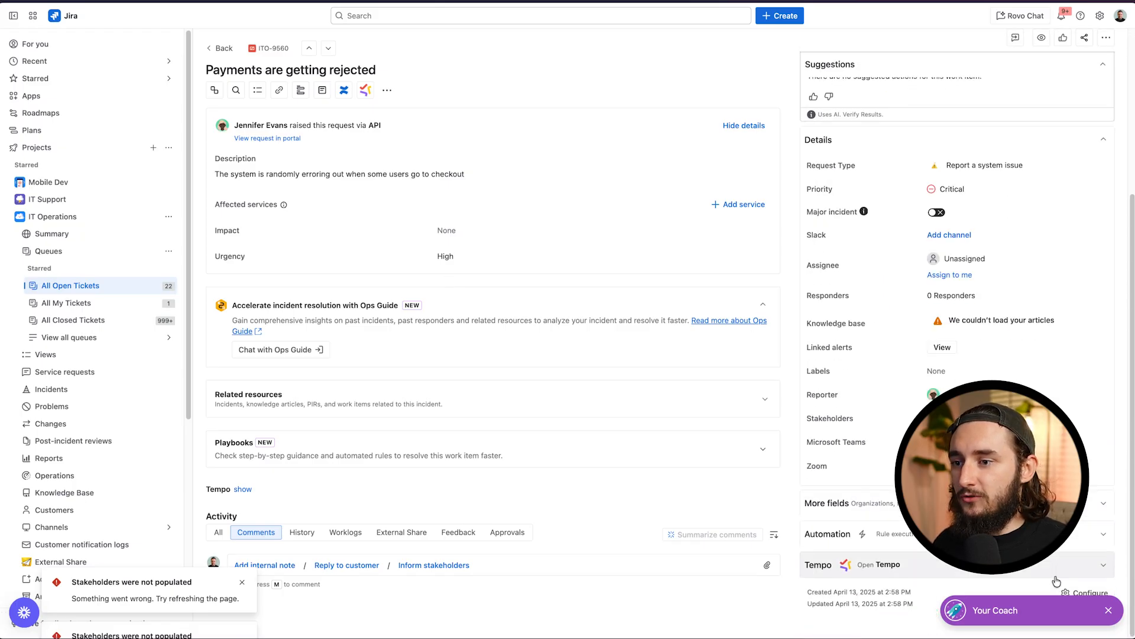
pyautogui.click(1109, 611)
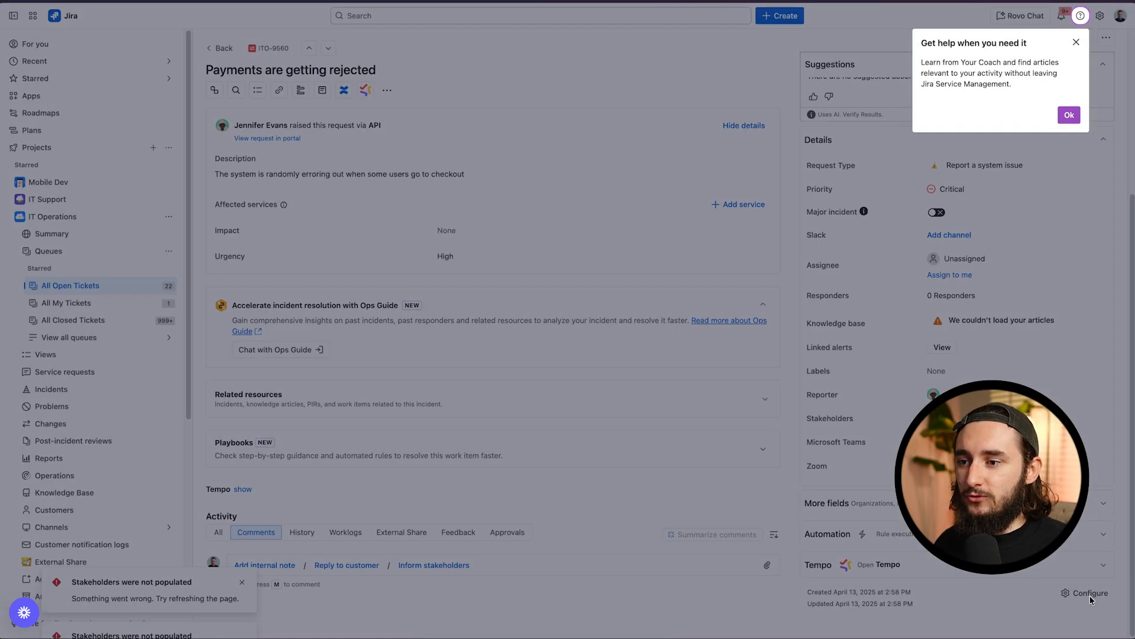
pyautogui.click(1070, 115)
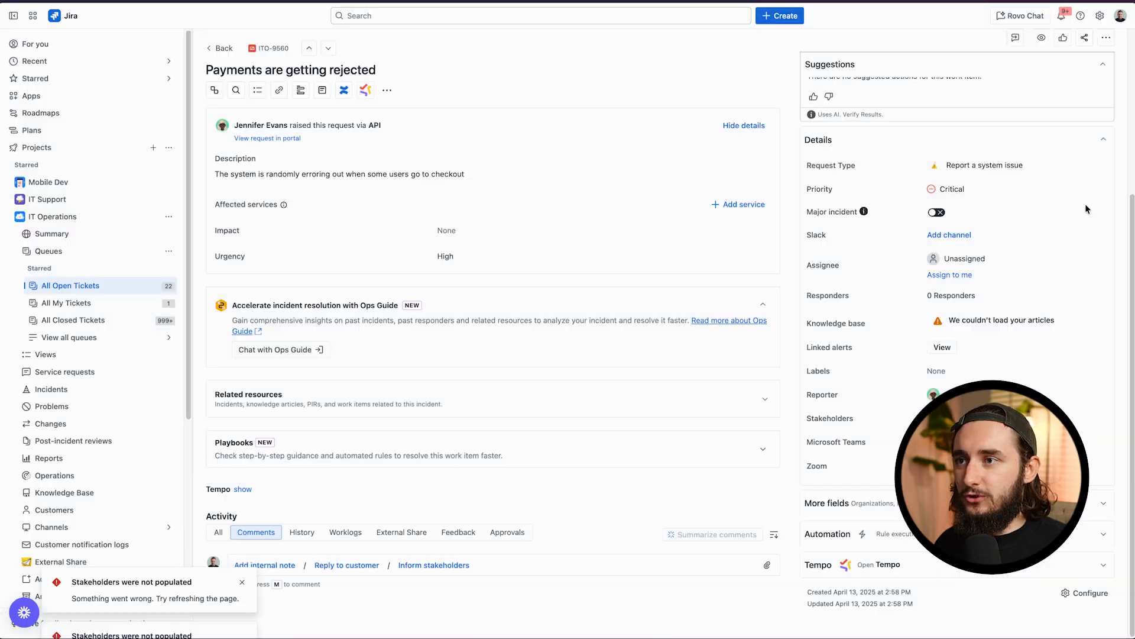
pyautogui.click(1089, 592)
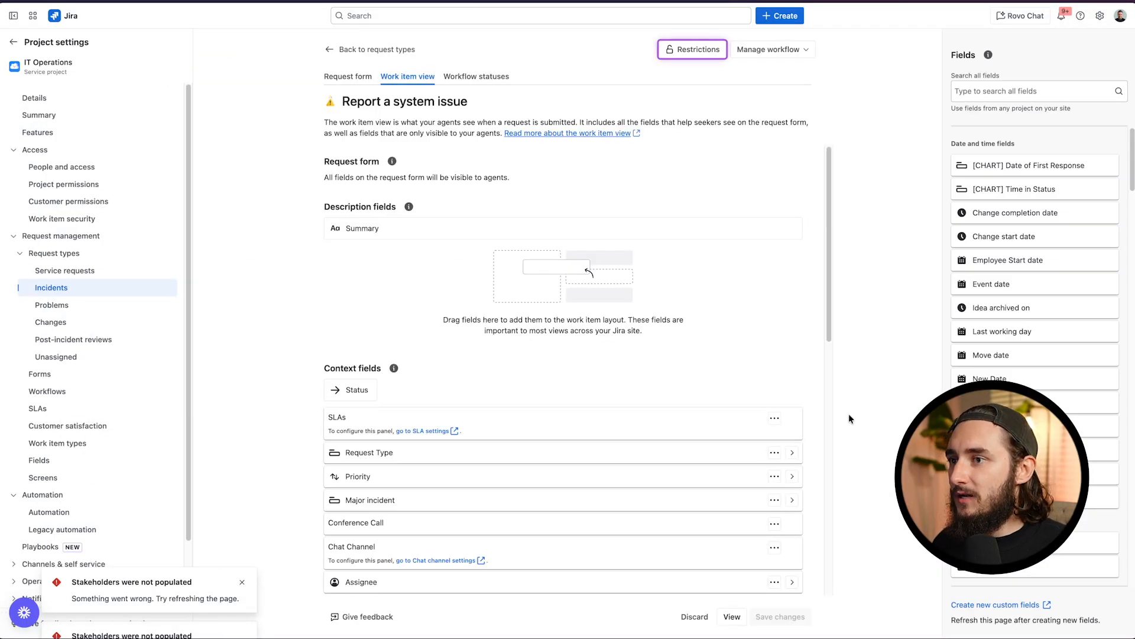
# Step: Try moving the SLAs panel below Responders in the context fields of Report a system issue, and move it back up
pyautogui.scroll(-6, 827, 404)
pyautogui.scroll(4, 827, 405)
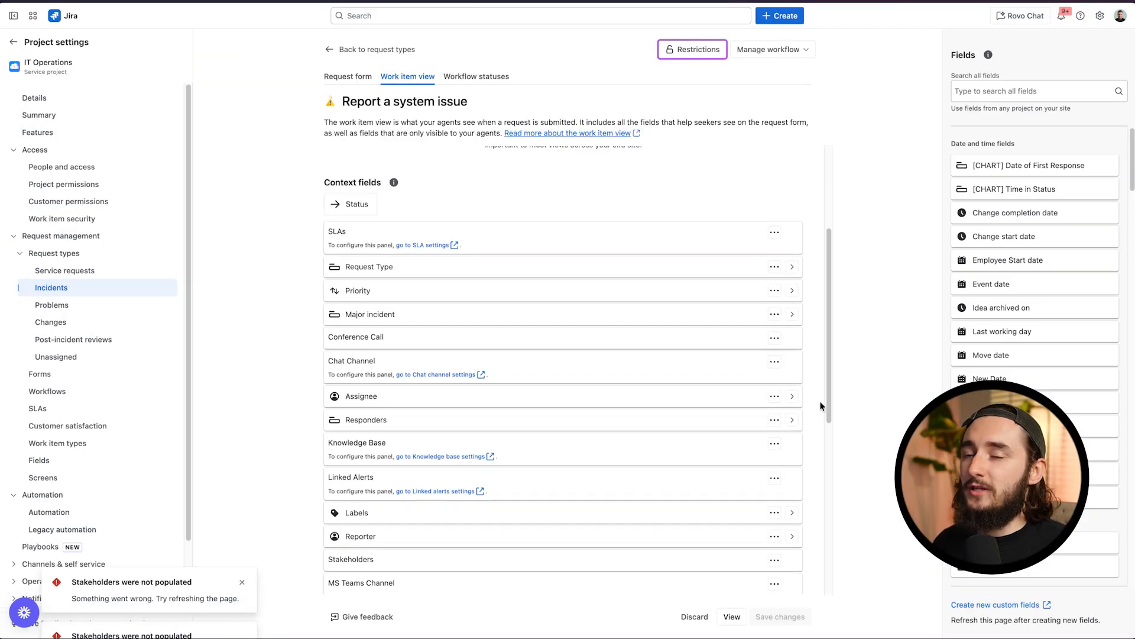
pyautogui.scroll(2, 763, 312)
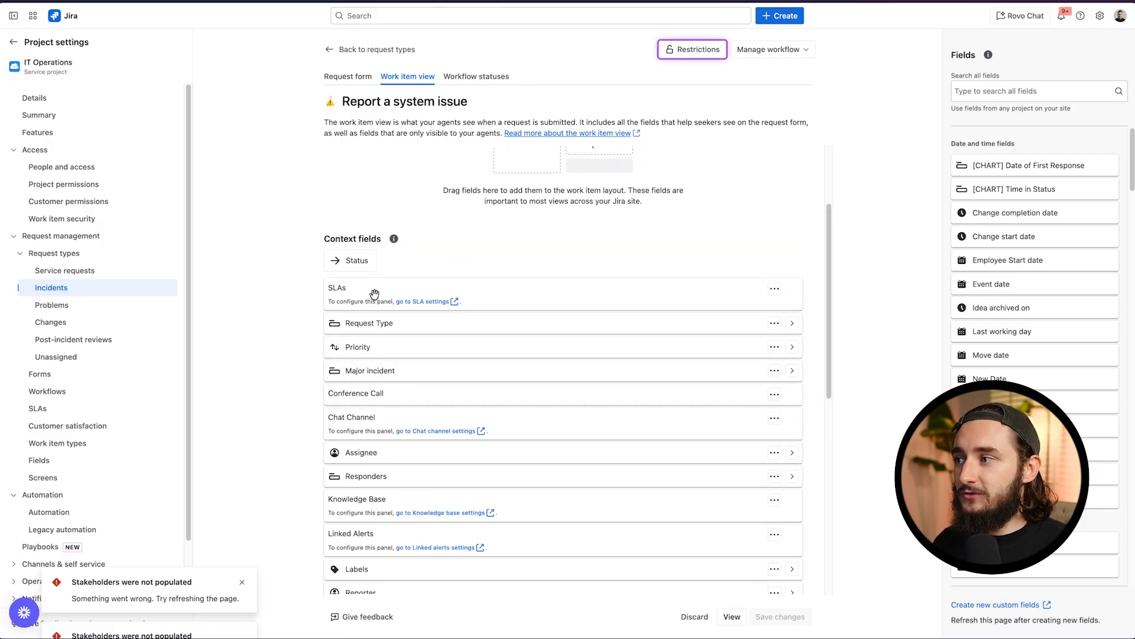
pyautogui.moveTo(376, 292); pyautogui.dragTo(431, 438)
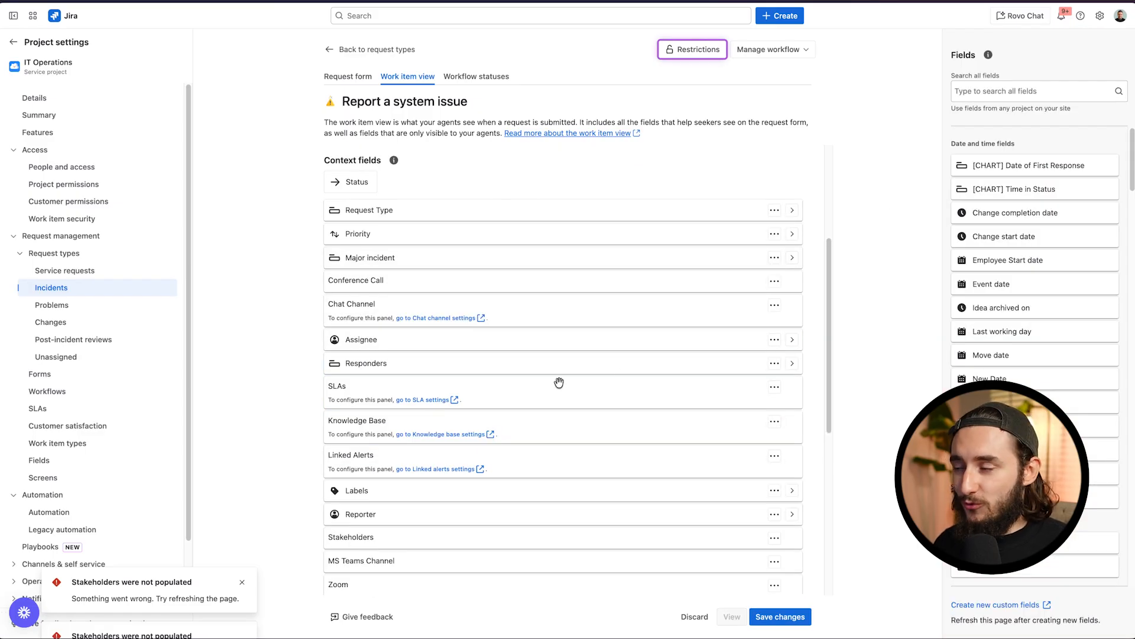
pyautogui.moveTo(530, 391); pyautogui.dragTo(527, 276)
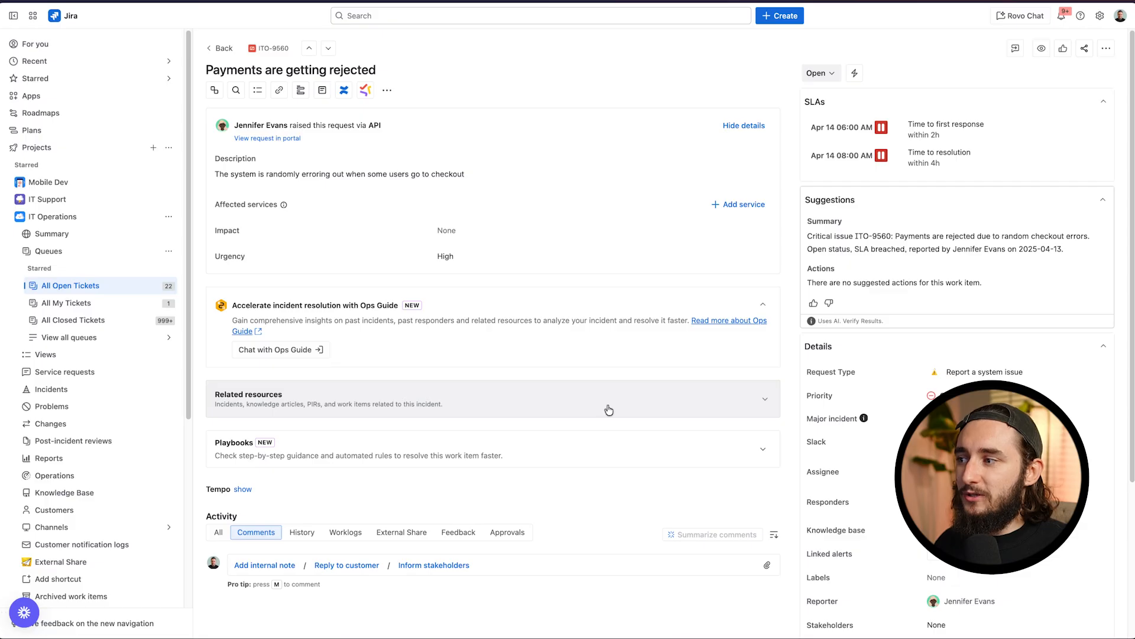
# Step: Reopen the ticket's layout configuration, examine its context and hidden-when-empty fields, and return to the ticket
pyautogui.scroll(-5, 1005, 355)
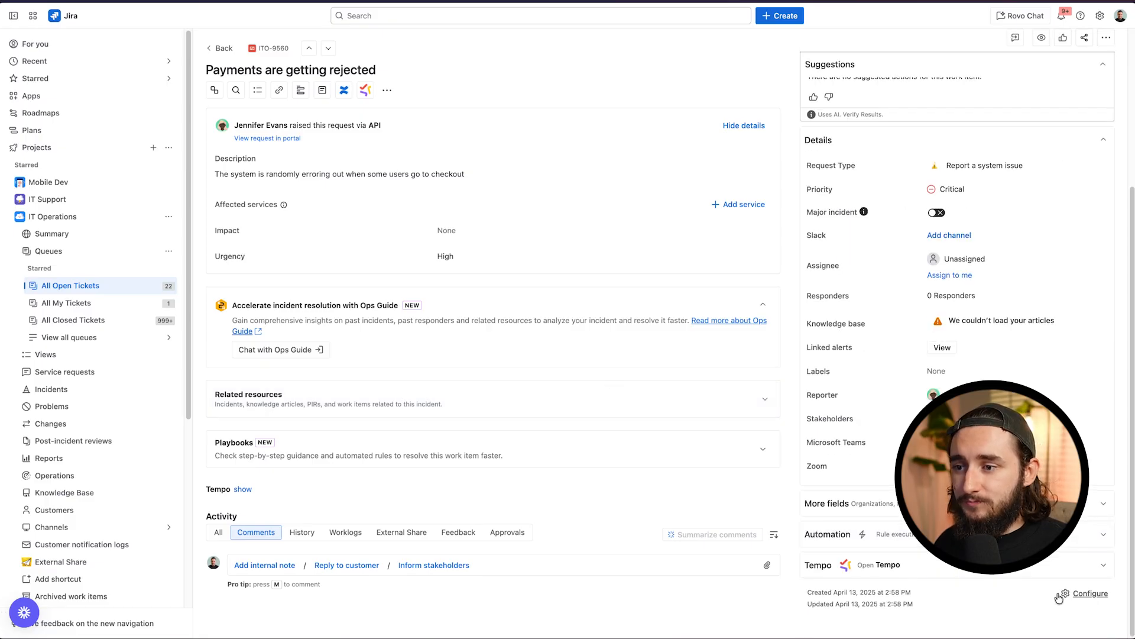
pyautogui.click(1087, 592)
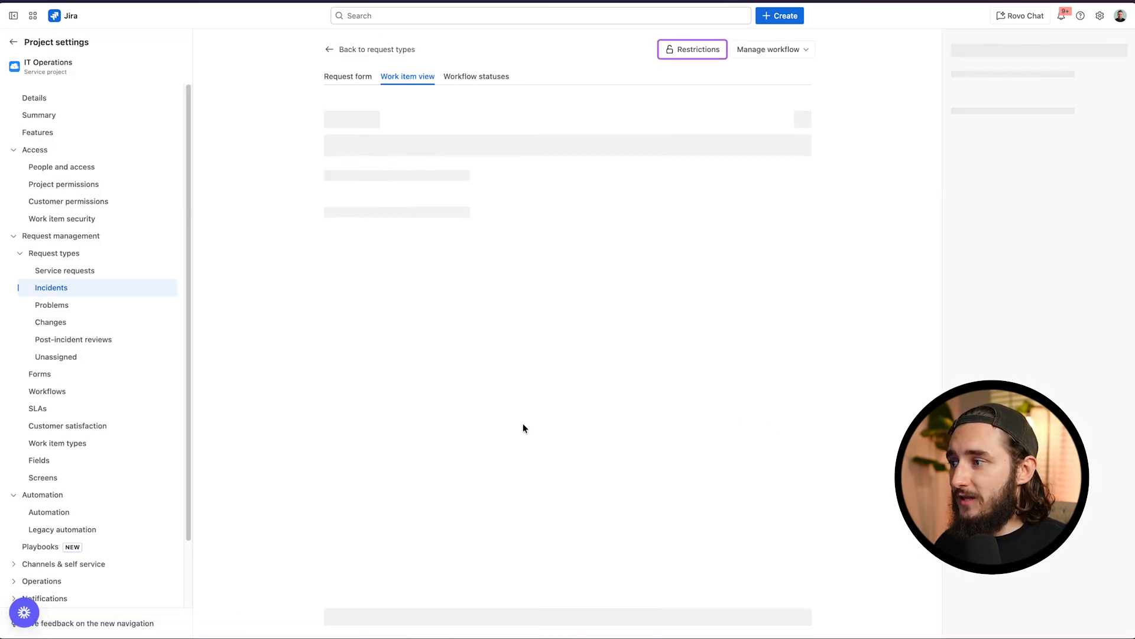
pyautogui.scroll(-10, 507, 382)
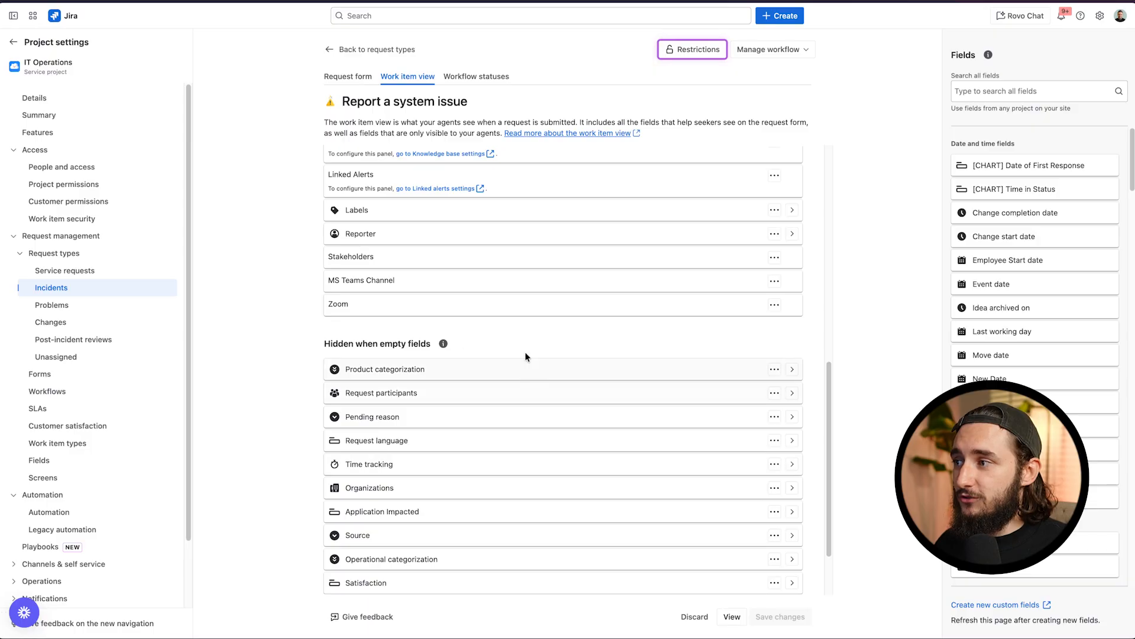
pyautogui.scroll(8, 525, 353)
pyautogui.click(16, 2)
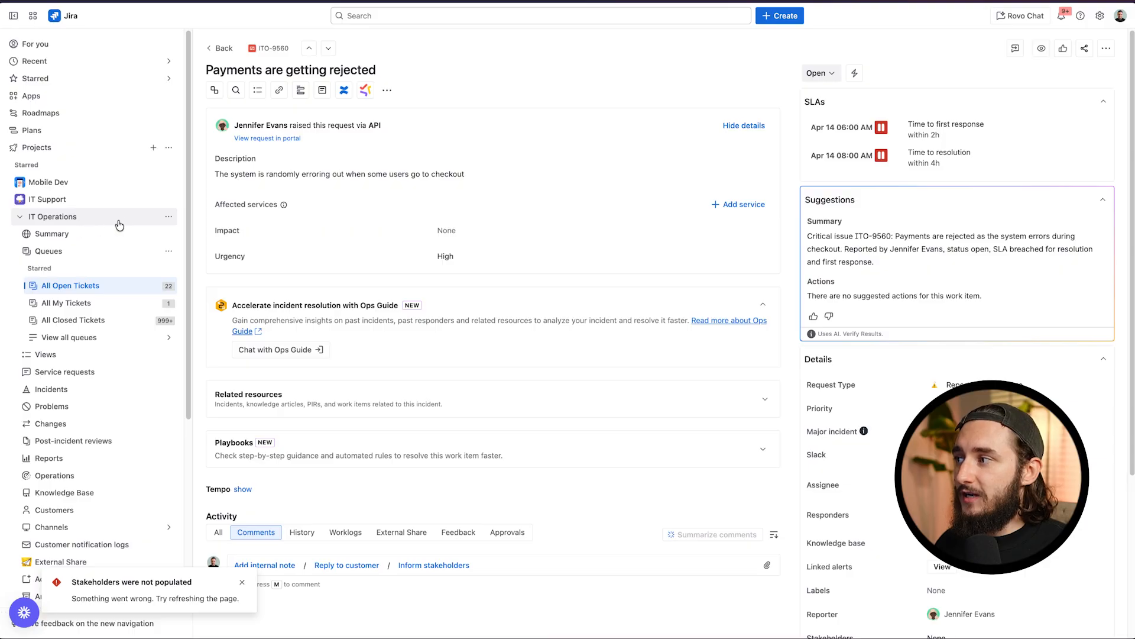
# Step: Open the Features page in the IT Operations project settings
pyautogui.click(169, 217)
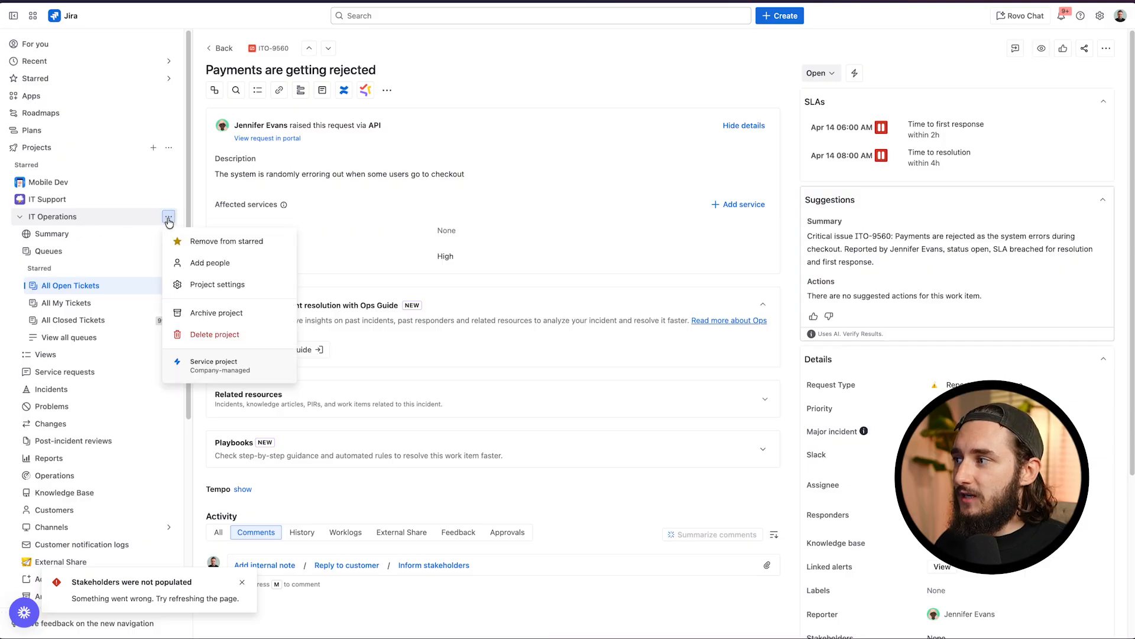
pyautogui.click(228, 286)
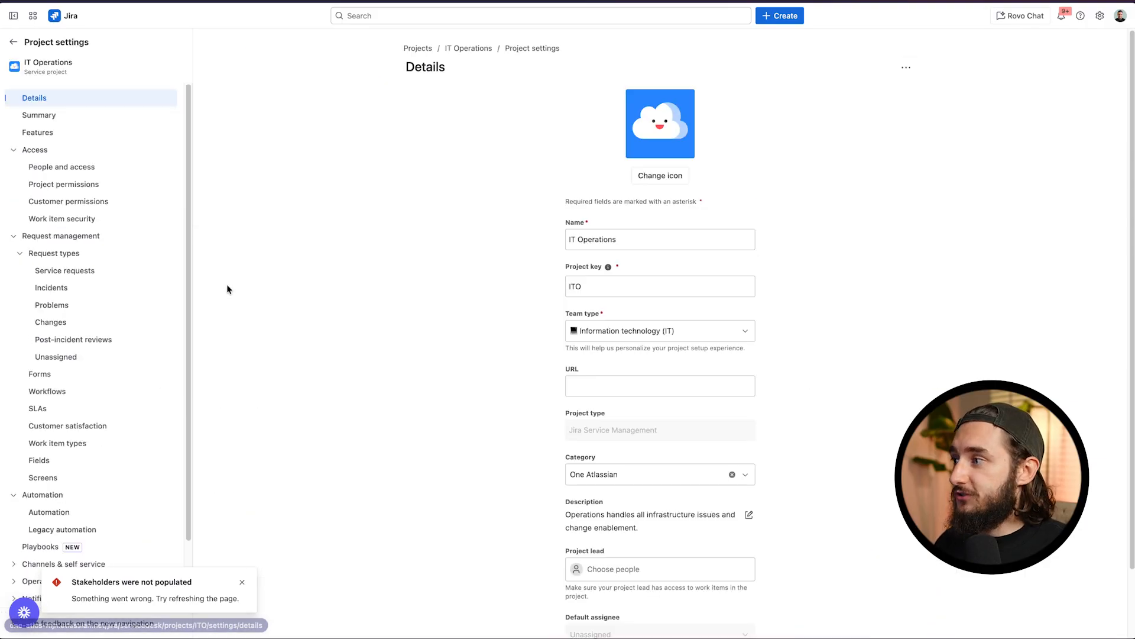
pyautogui.click(42, 133)
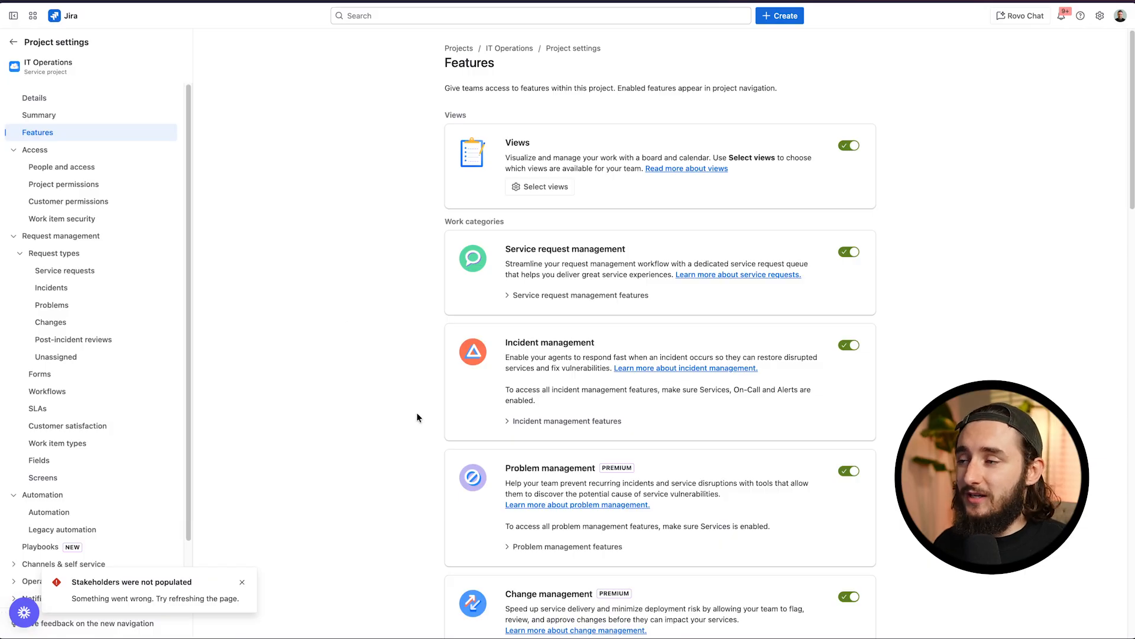
# Step: Turn off the Playbooks and Automation suggestions features for the work item view
pyautogui.scroll(-10, 416, 411)
pyautogui.scroll(-10, 416, 410)
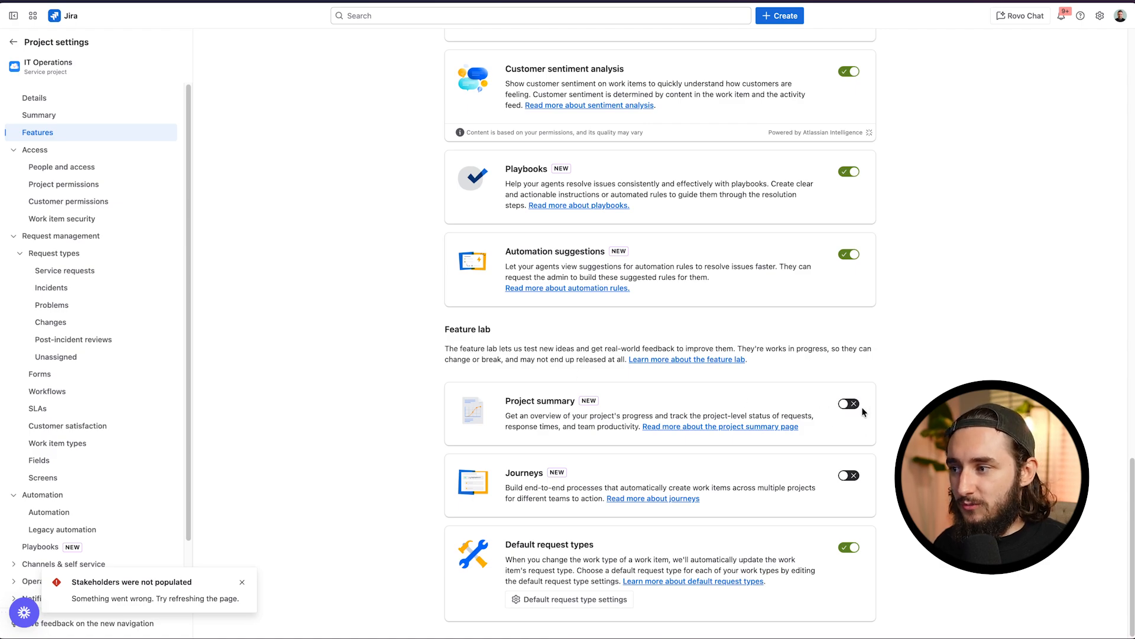
pyautogui.scroll(3, 814, 414)
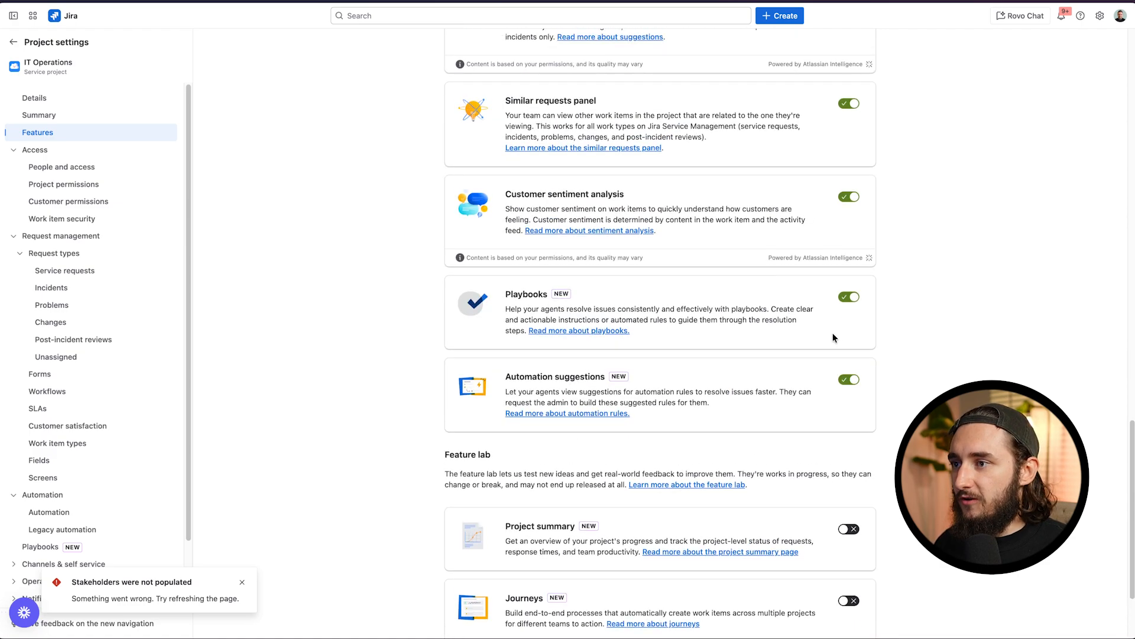
pyautogui.scroll(1, 896, 370)
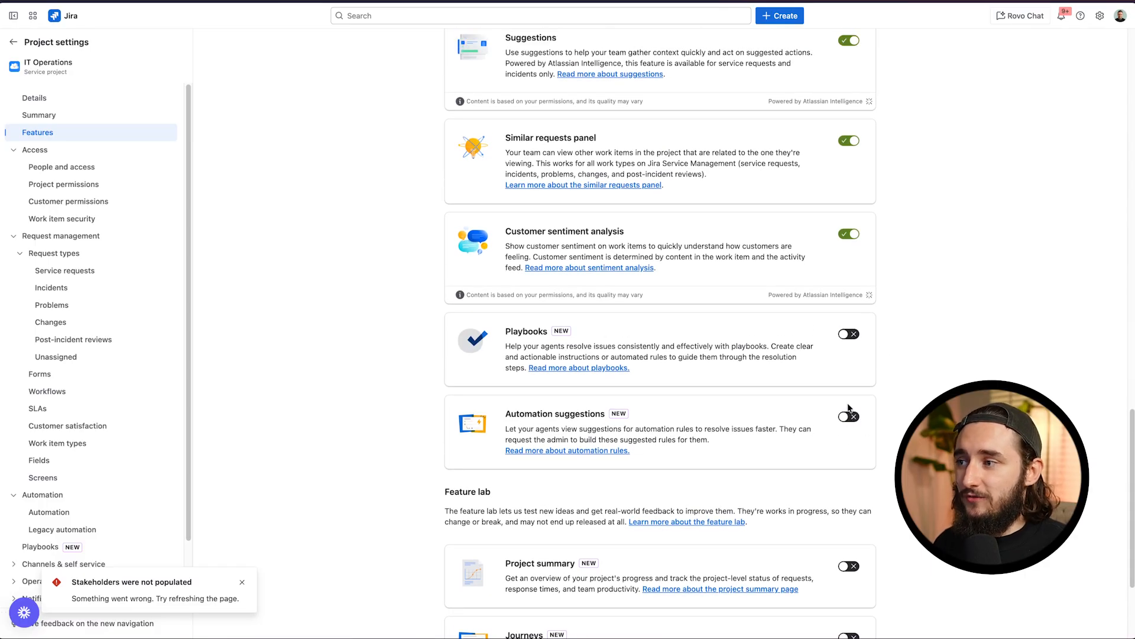
# Step: Turn off the Similar requests panel and Customer sentiment analysis features
pyautogui.scroll(4, 837, 402)
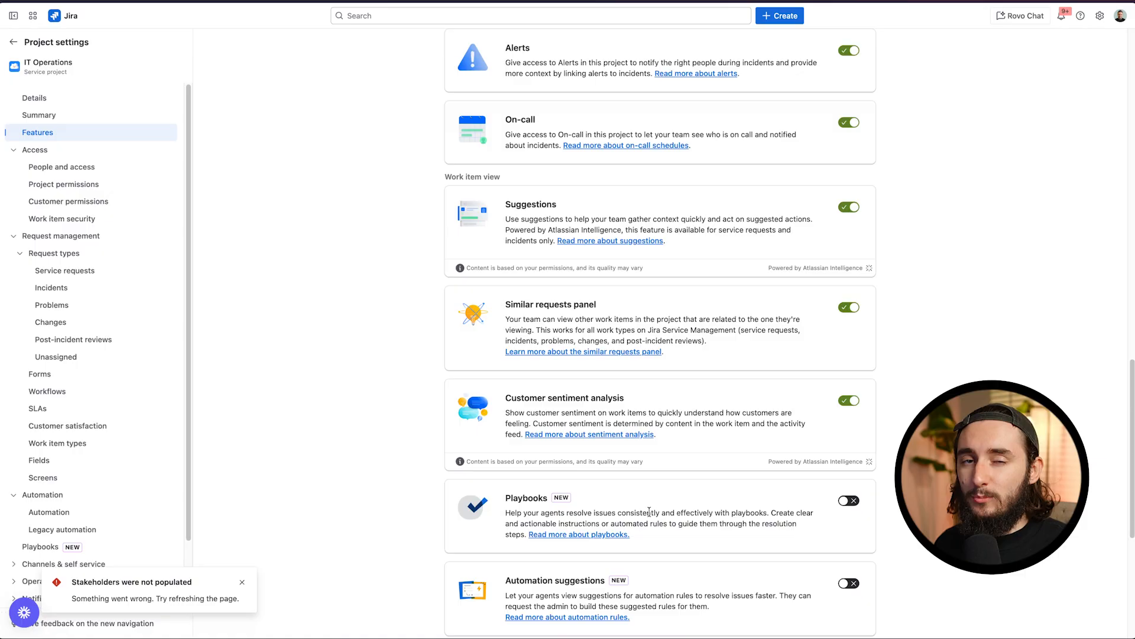
pyautogui.scroll(-1, 650, 510)
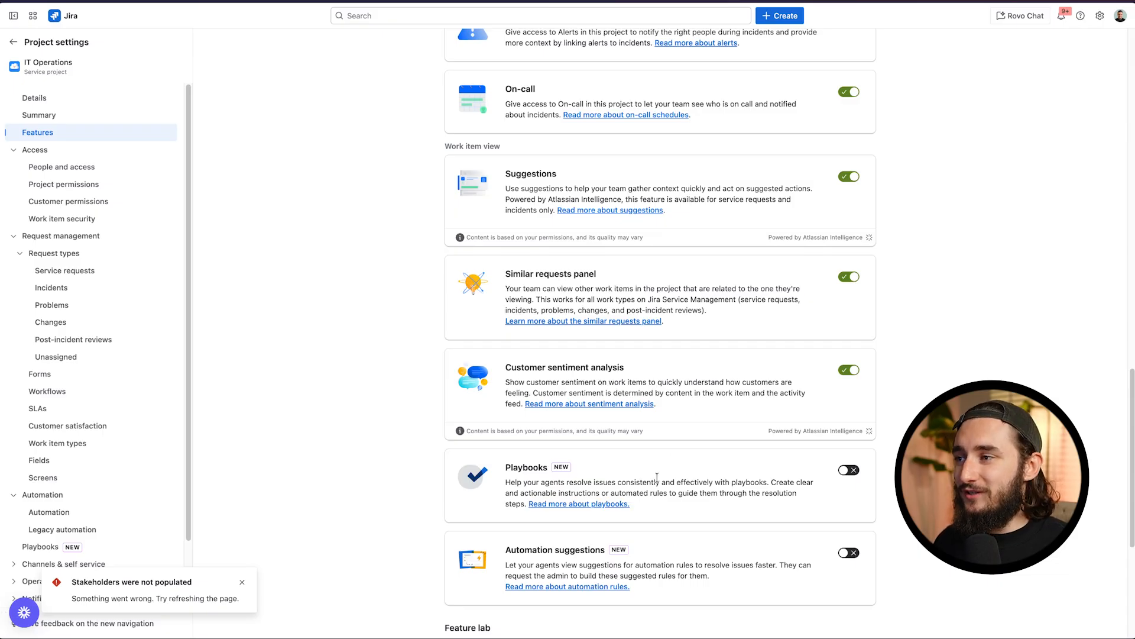
pyautogui.scroll(1, 664, 430)
pyautogui.click(849, 308)
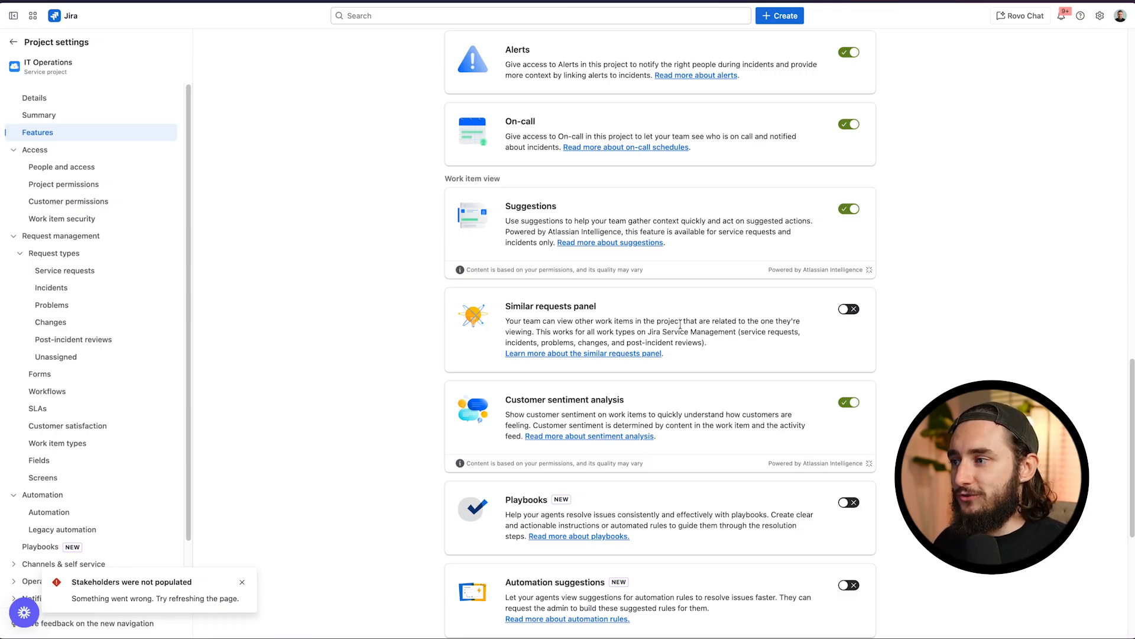
pyautogui.scroll(1, 680, 324)
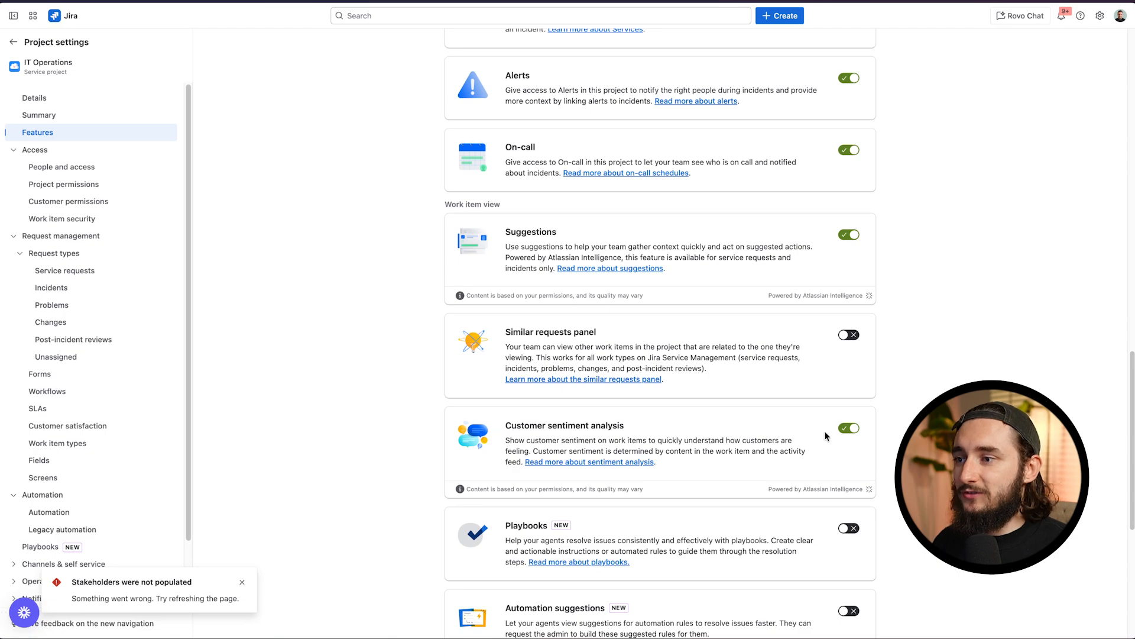
pyautogui.click(849, 428)
# Step: Turn off the Services, Alerts and On-call operations features, as well as the Suggestions feature of the work item view
pyautogui.scroll(1, 577, 415)
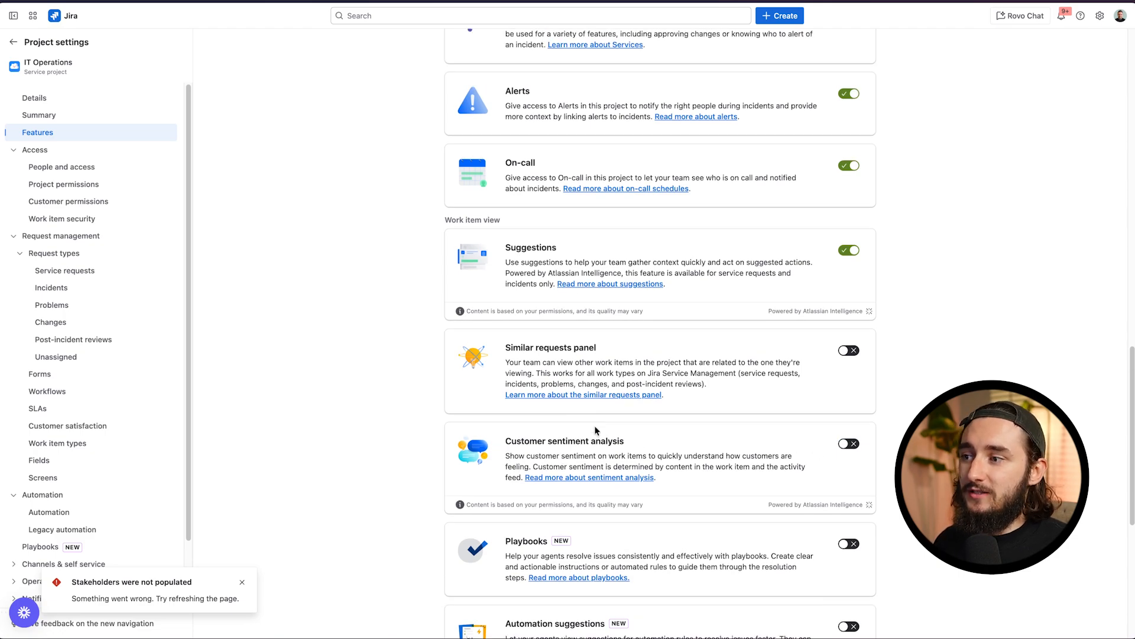
pyautogui.scroll(1, 595, 424)
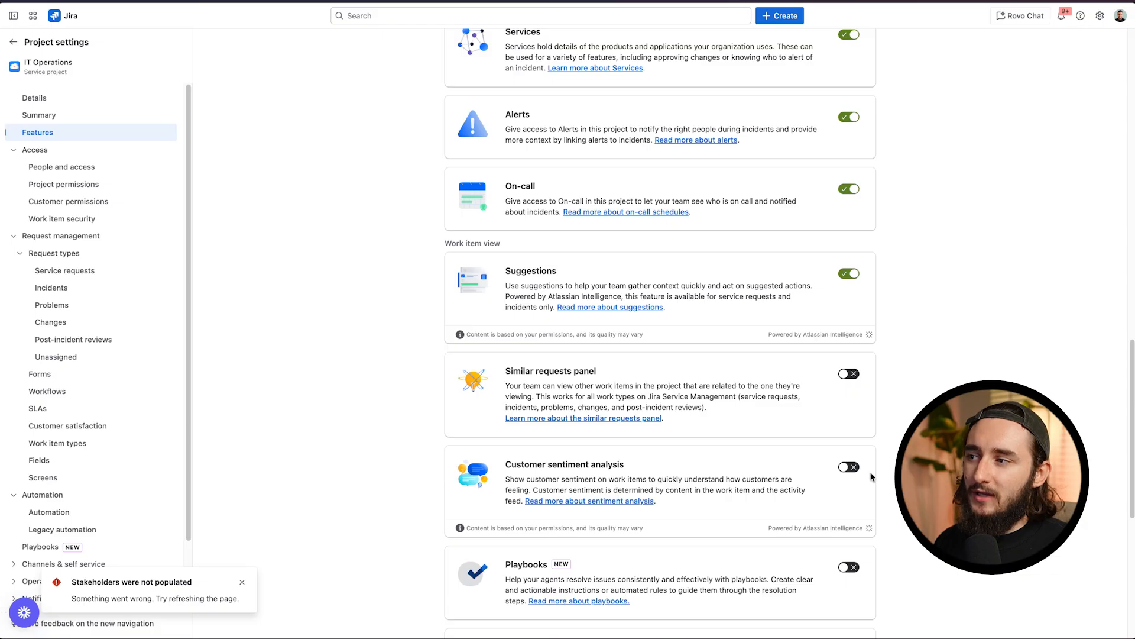
pyautogui.scroll(5, 871, 477)
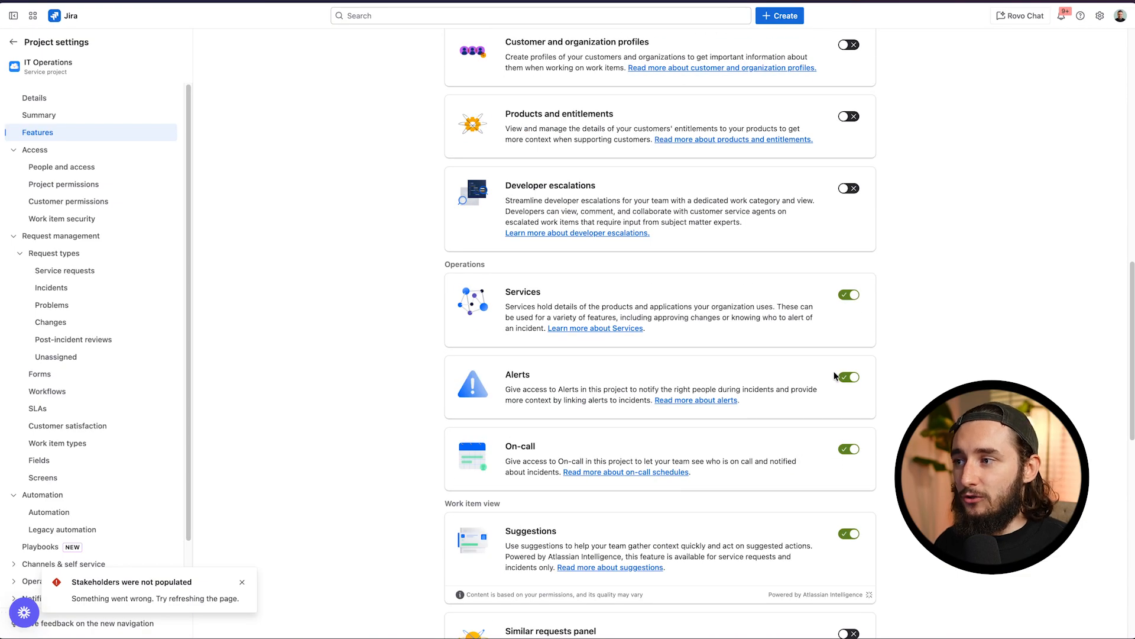
pyautogui.click(846, 295)
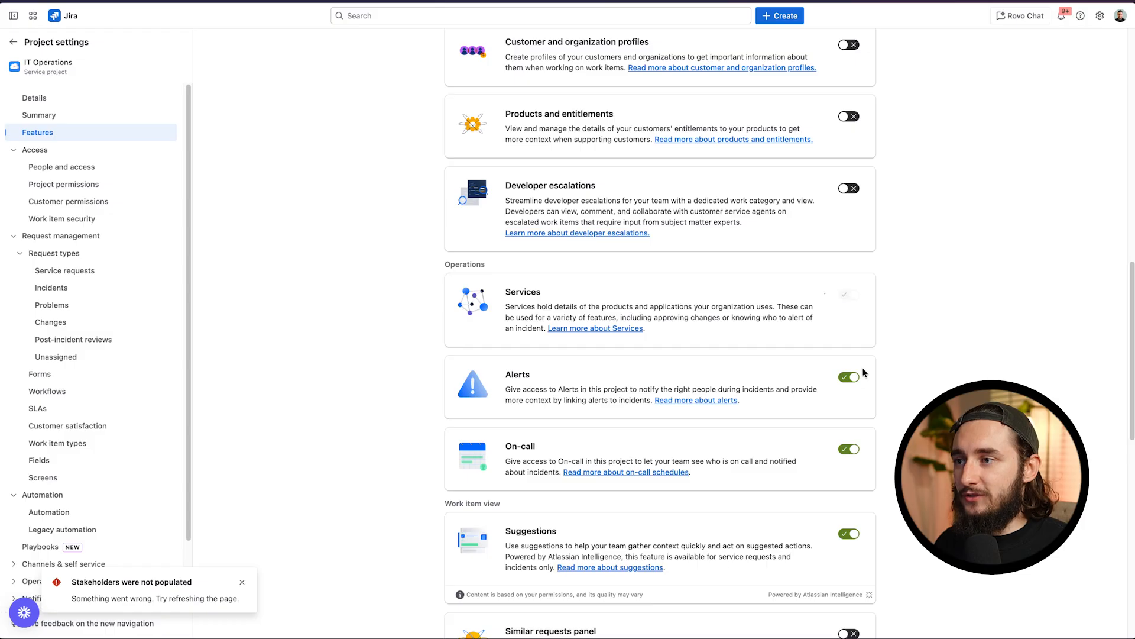
pyautogui.click(850, 377)
pyautogui.click(848, 450)
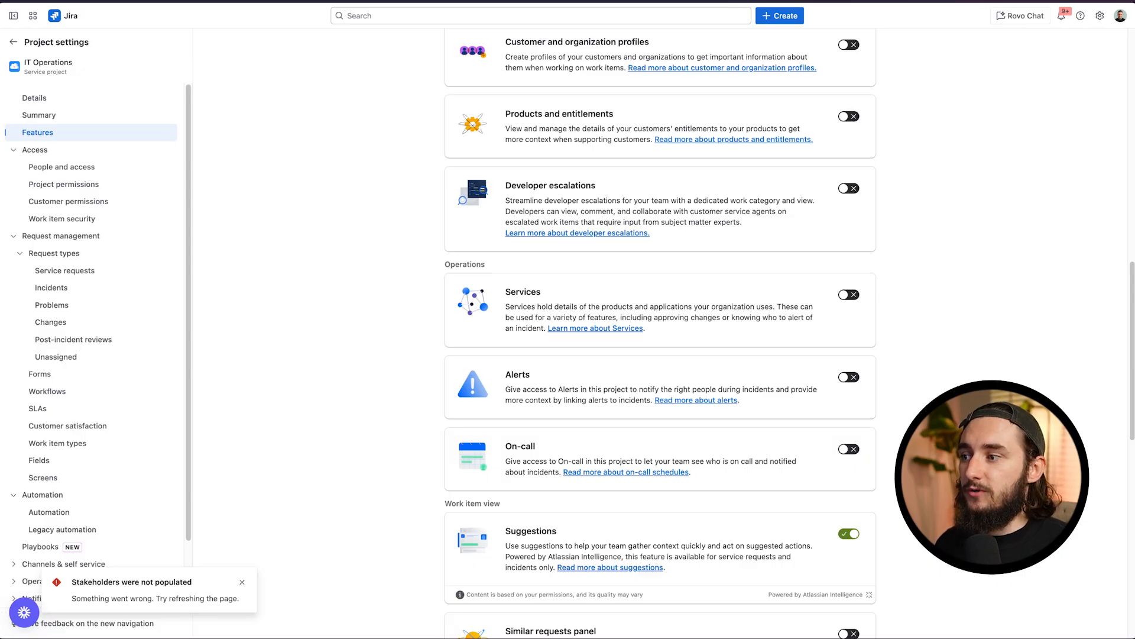
pyautogui.scroll(-4, 533, 373)
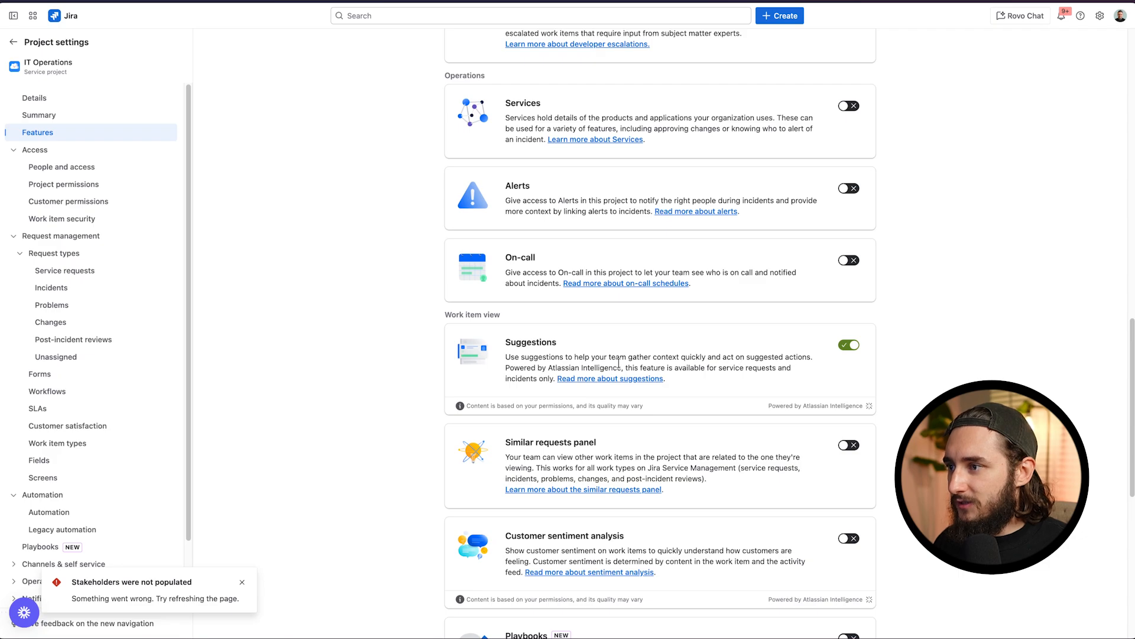
pyautogui.click(850, 347)
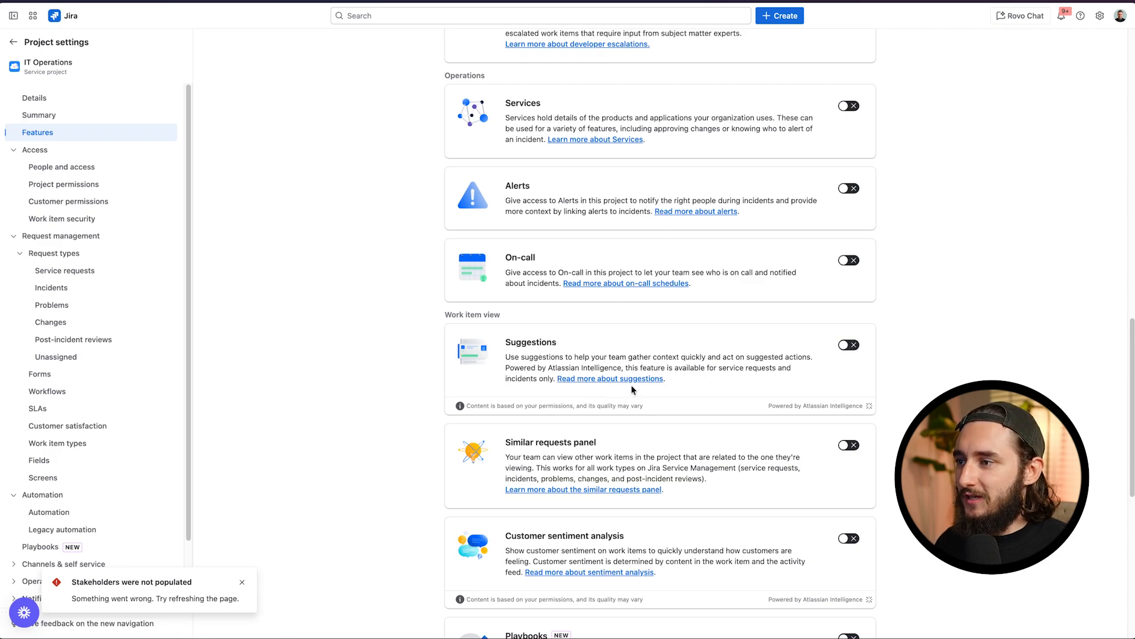
# Step: Review the enabled and disabled features on the project's Features page, from the feature lab up to the work categories
pyautogui.scroll(-4, 841, 399)
pyautogui.scroll(-5, 660, 331)
pyautogui.scroll(12, 660, 332)
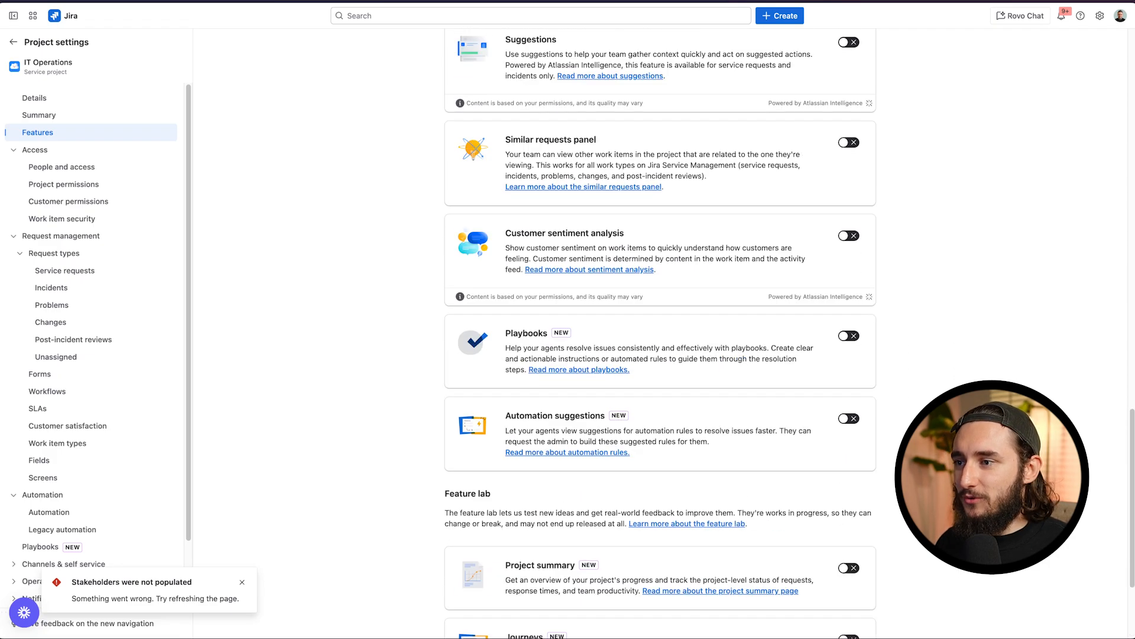
pyautogui.scroll(5, 660, 332)
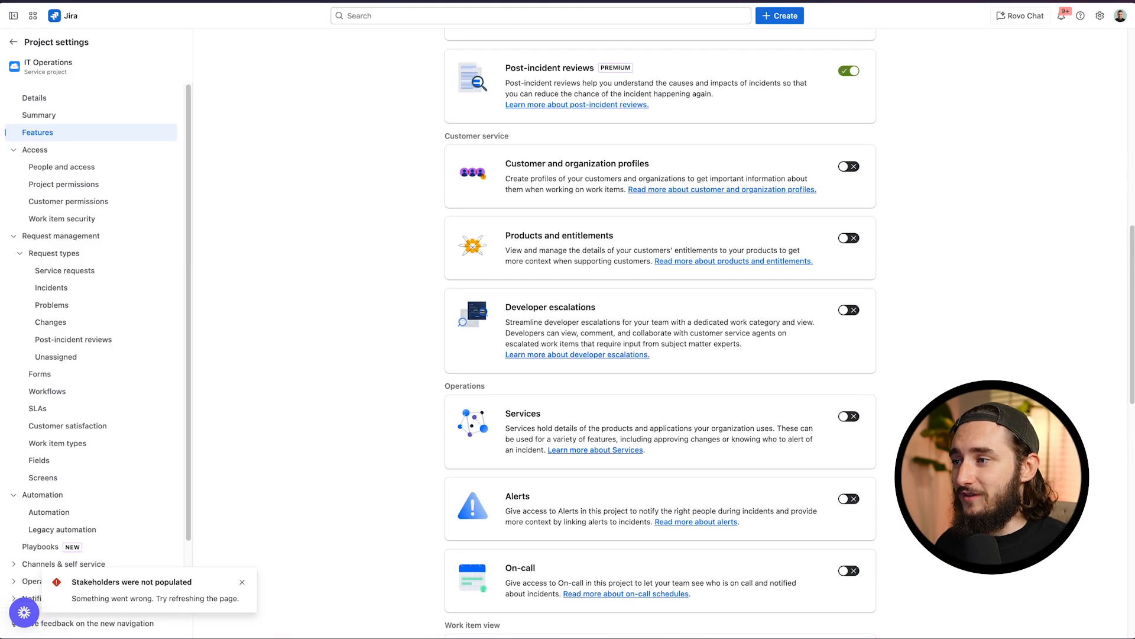
pyautogui.scroll(3, 782, 369)
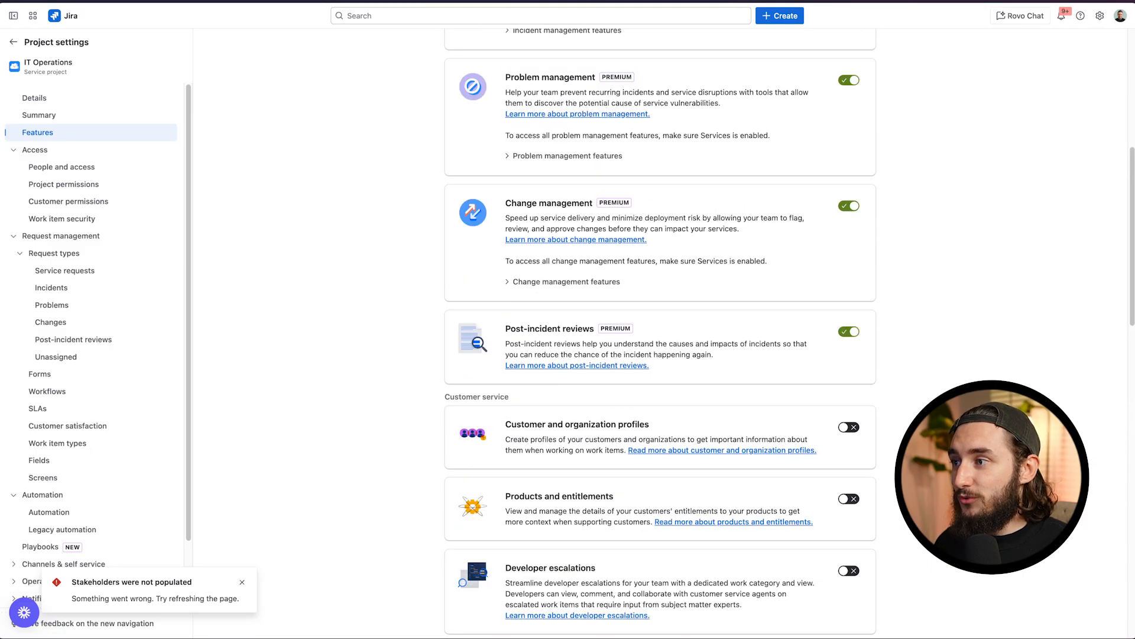
pyautogui.scroll(6, 783, 369)
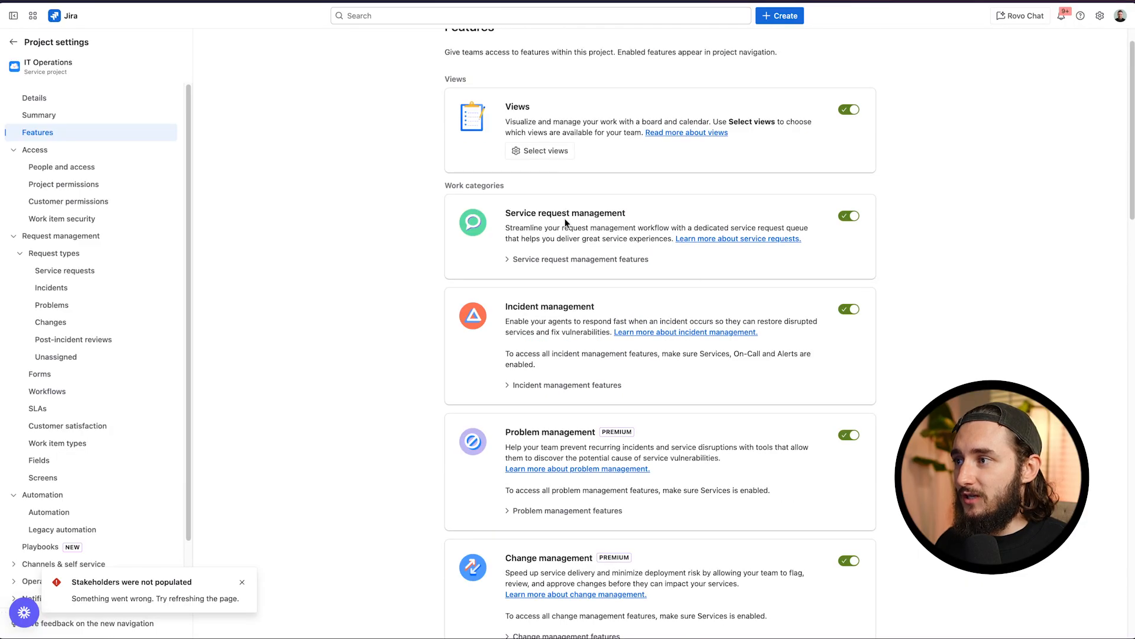
pyautogui.scroll(-1, 778, 408)
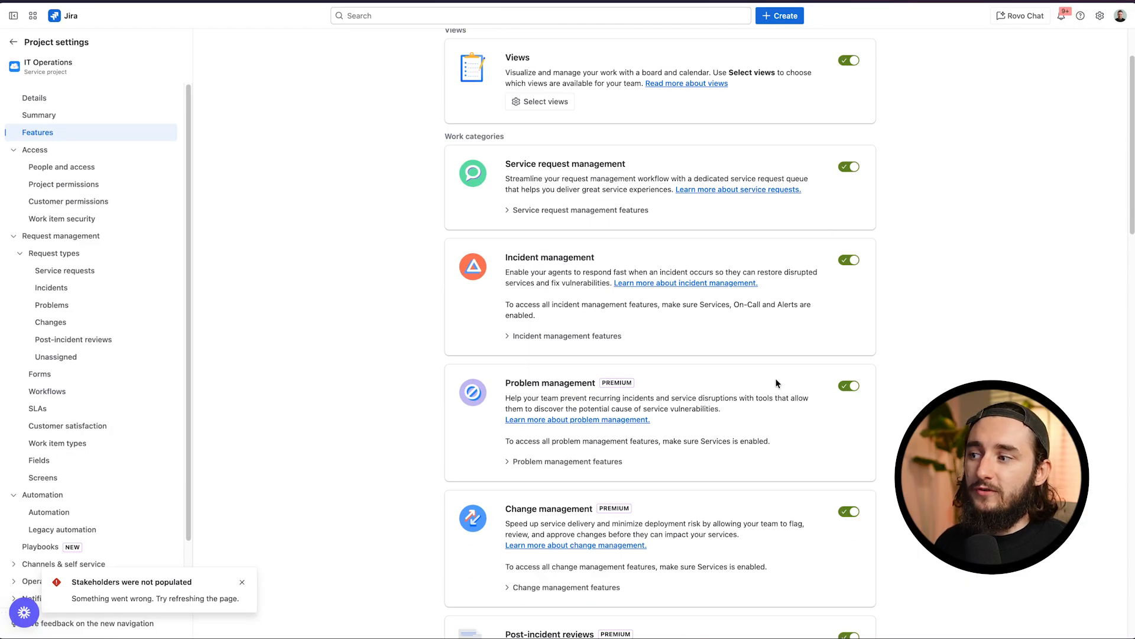
pyautogui.scroll(-1, 776, 382)
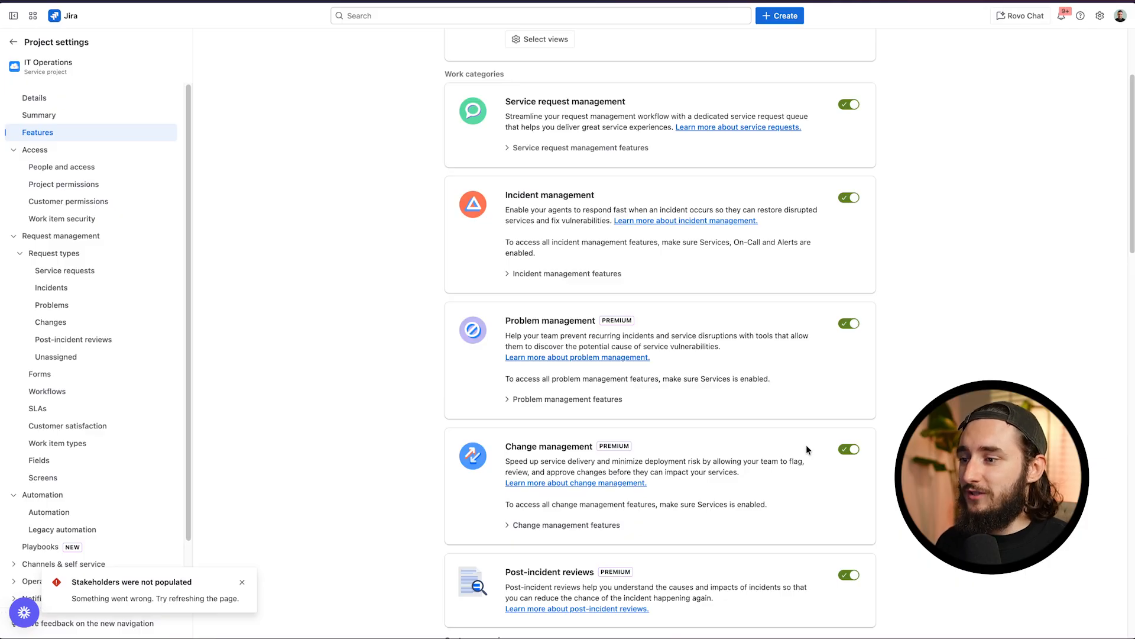
pyautogui.scroll(3, 803, 444)
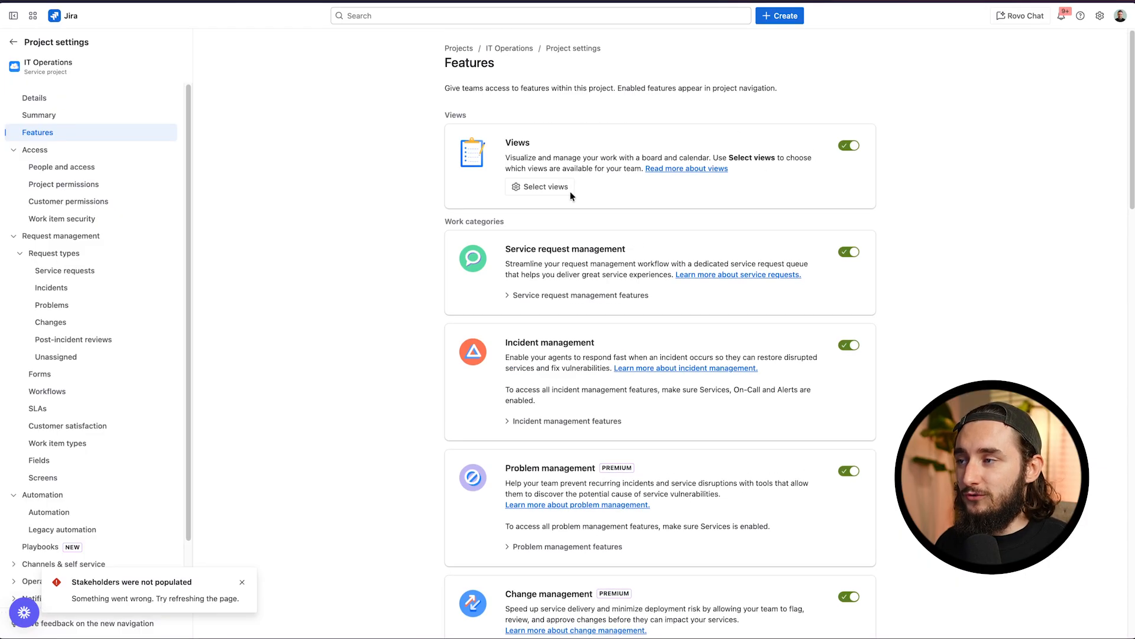
# Step: Check which views are selectable for the project and turn off the Views feature
pyautogui.click(555, 190)
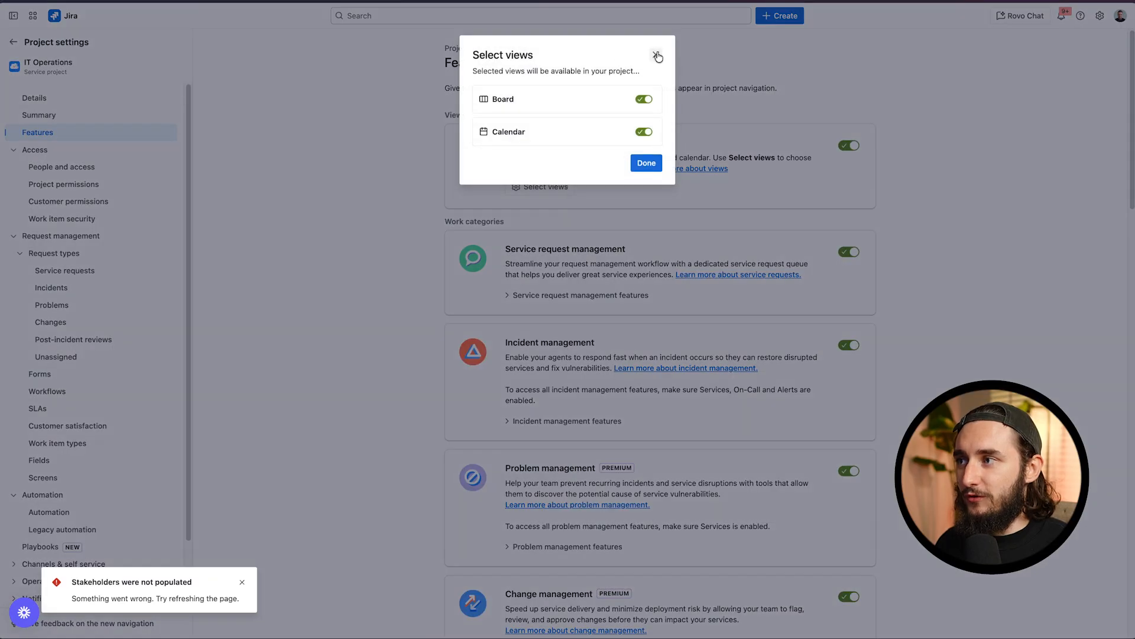
pyautogui.click(656, 55)
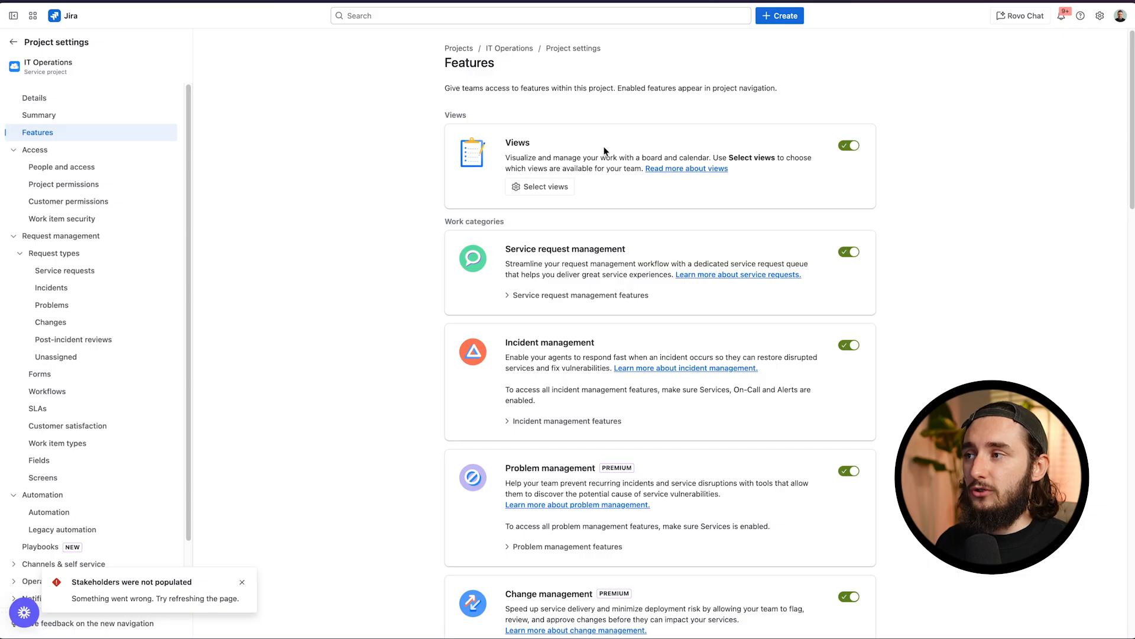
pyautogui.click(859, 149)
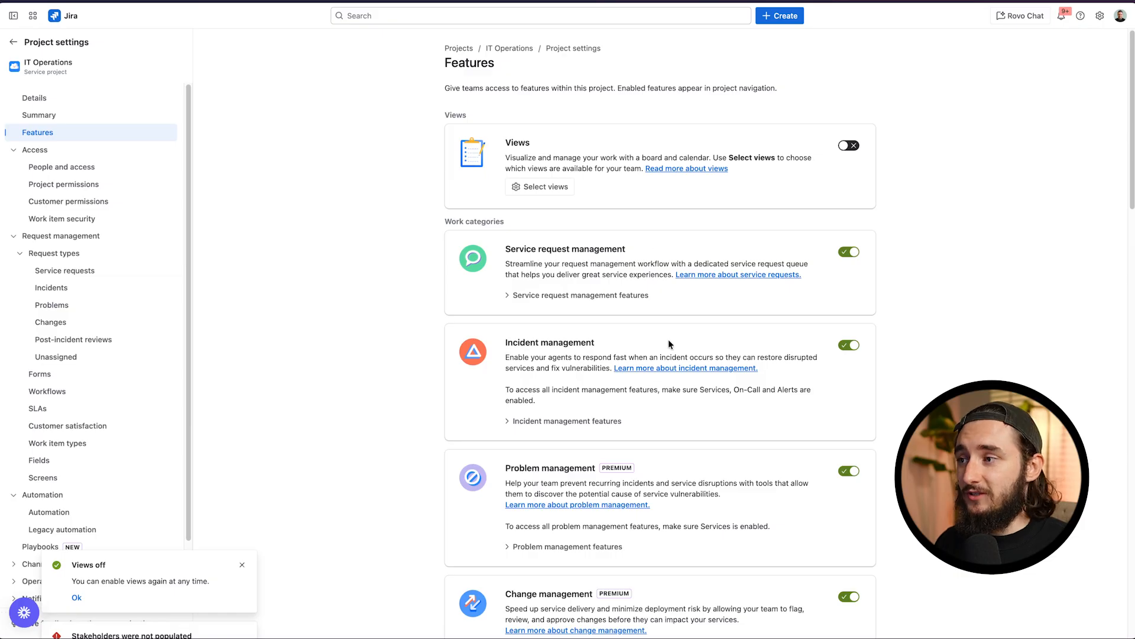
# Step: Leave the project settings and reload the "Payments are getting rejected" ticket
pyautogui.scroll(-20, 669, 340)
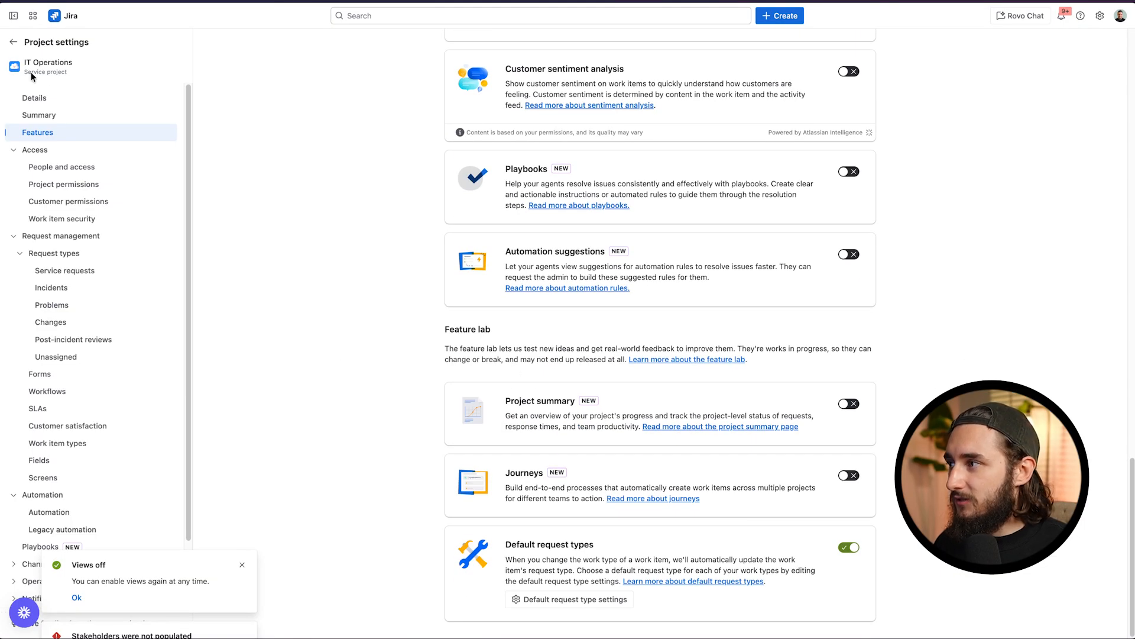
pyautogui.click(14, 43)
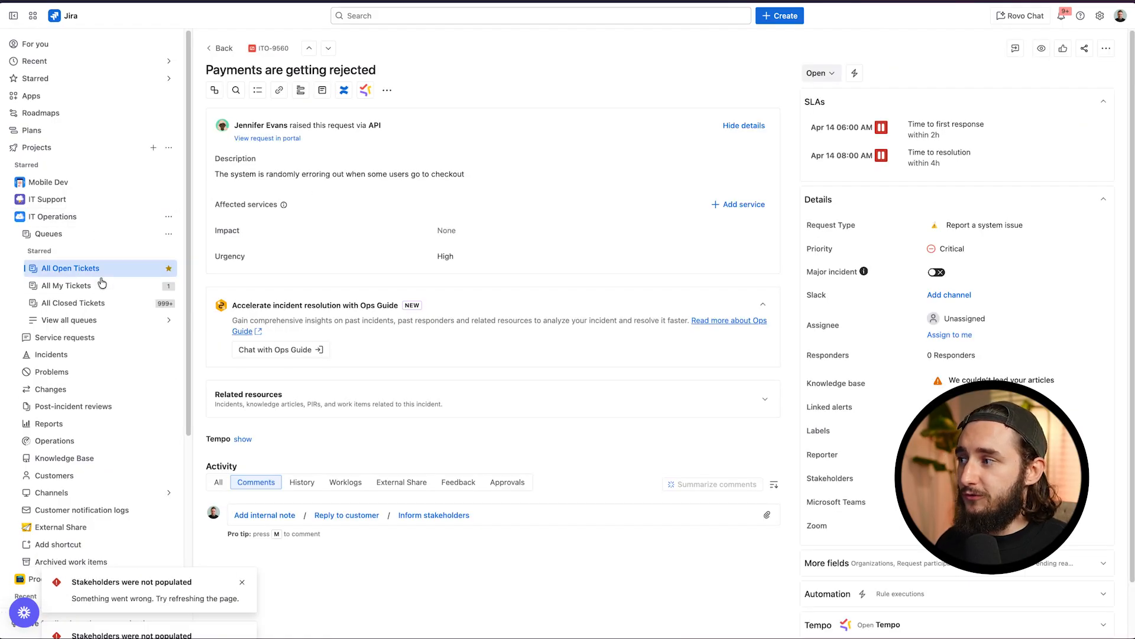
pyautogui.click(43, 234)
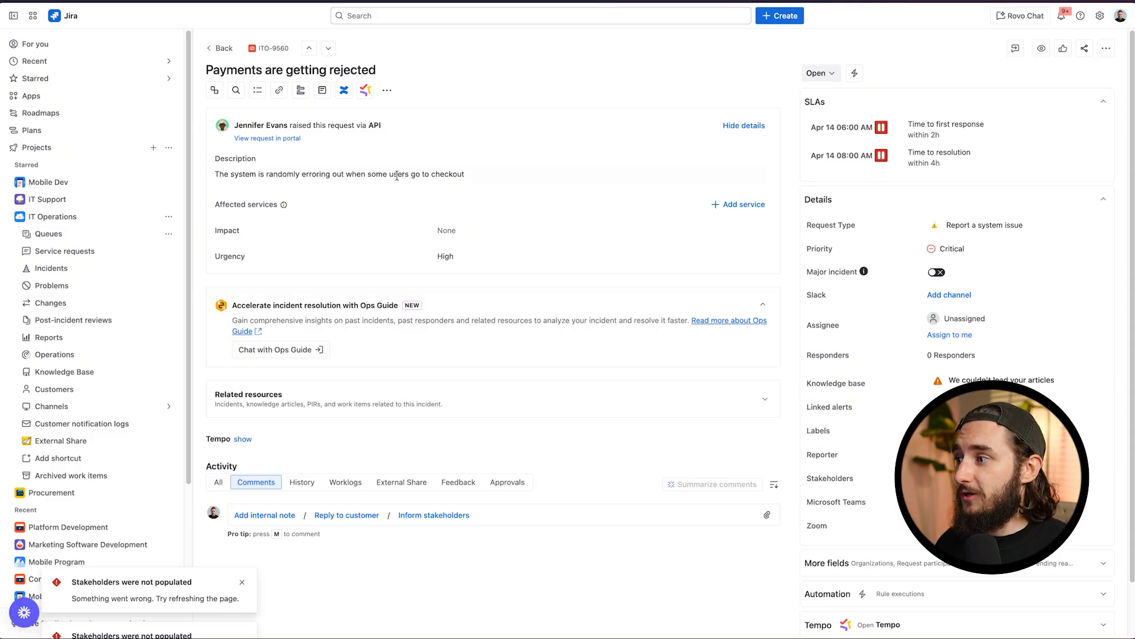
pyautogui.press('super+r')
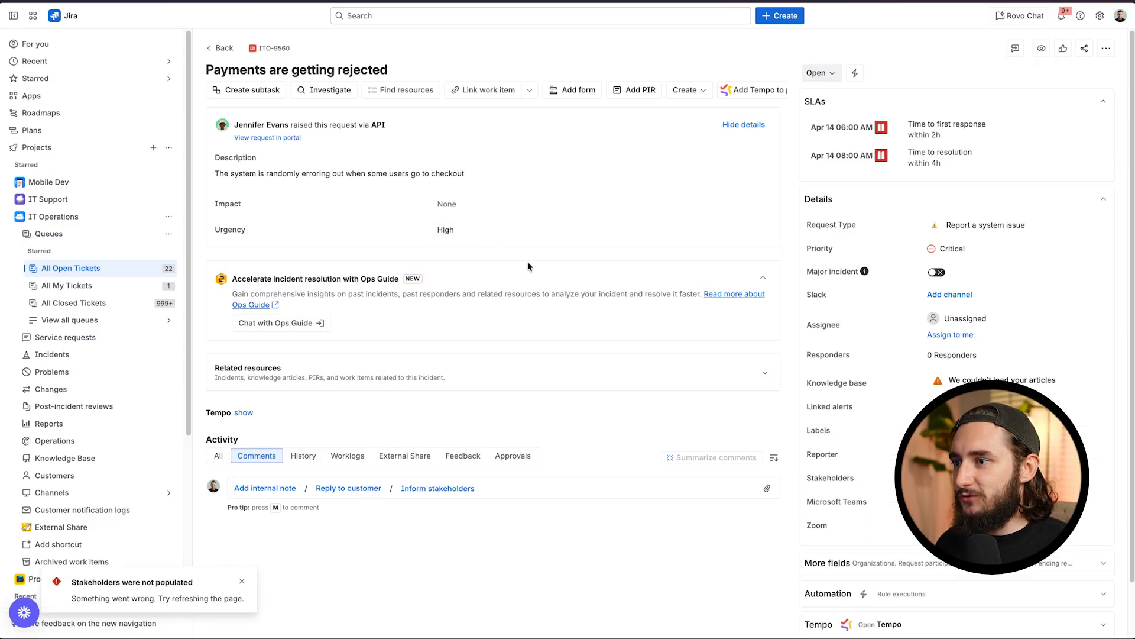
# Step: Check the ticket's Related resources panel and collapse the Ops Guide panel
pyautogui.click(697, 381)
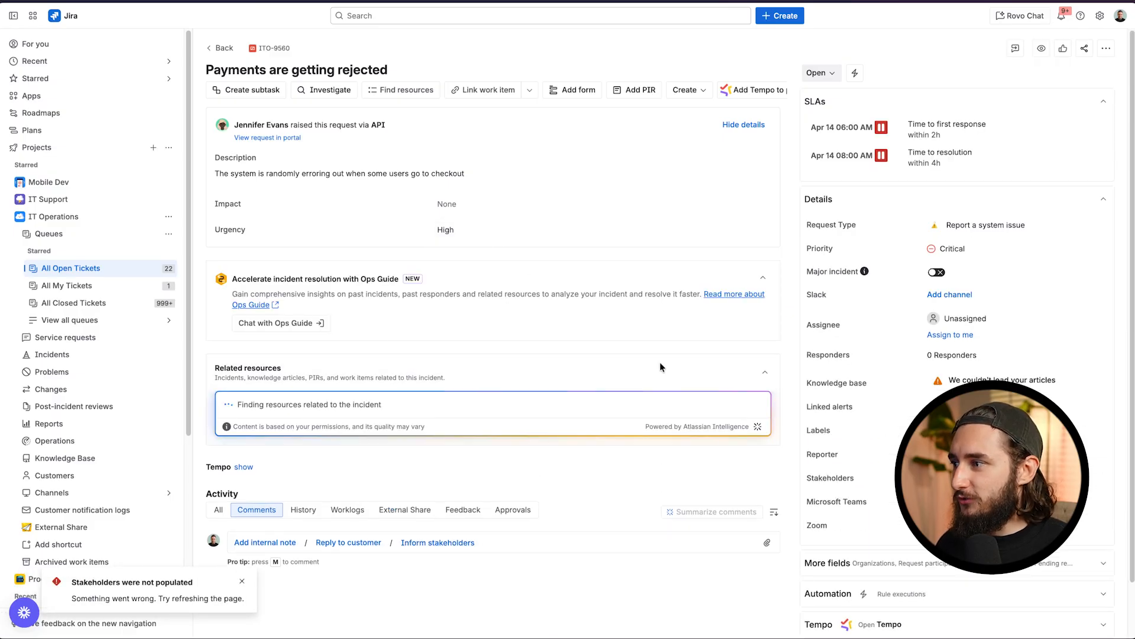
pyautogui.click(766, 375)
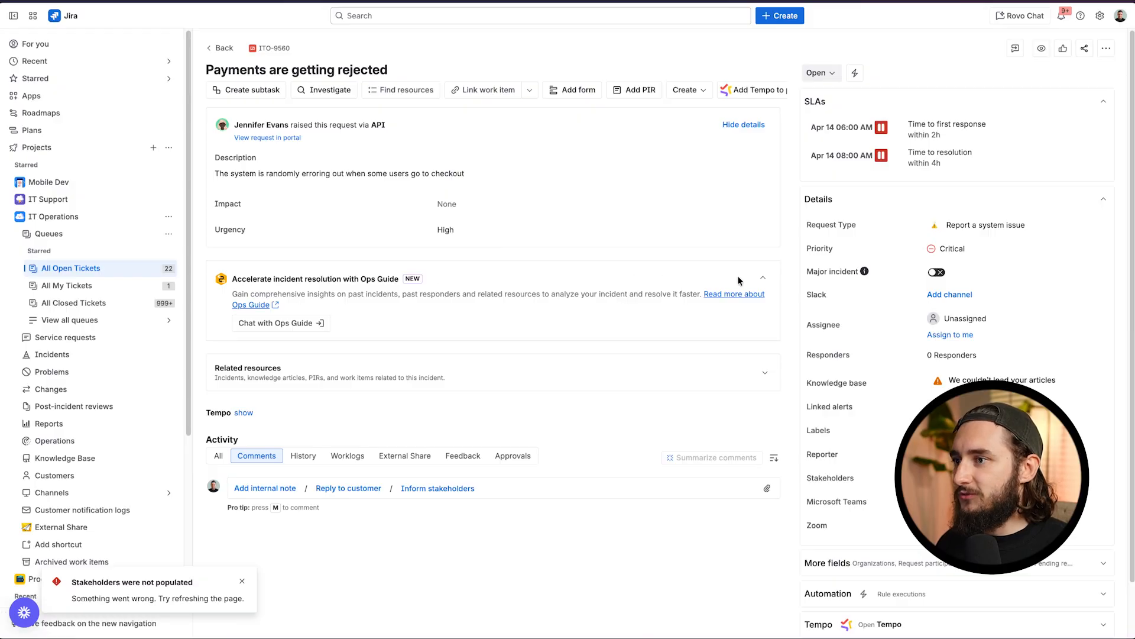
pyautogui.click(763, 278)
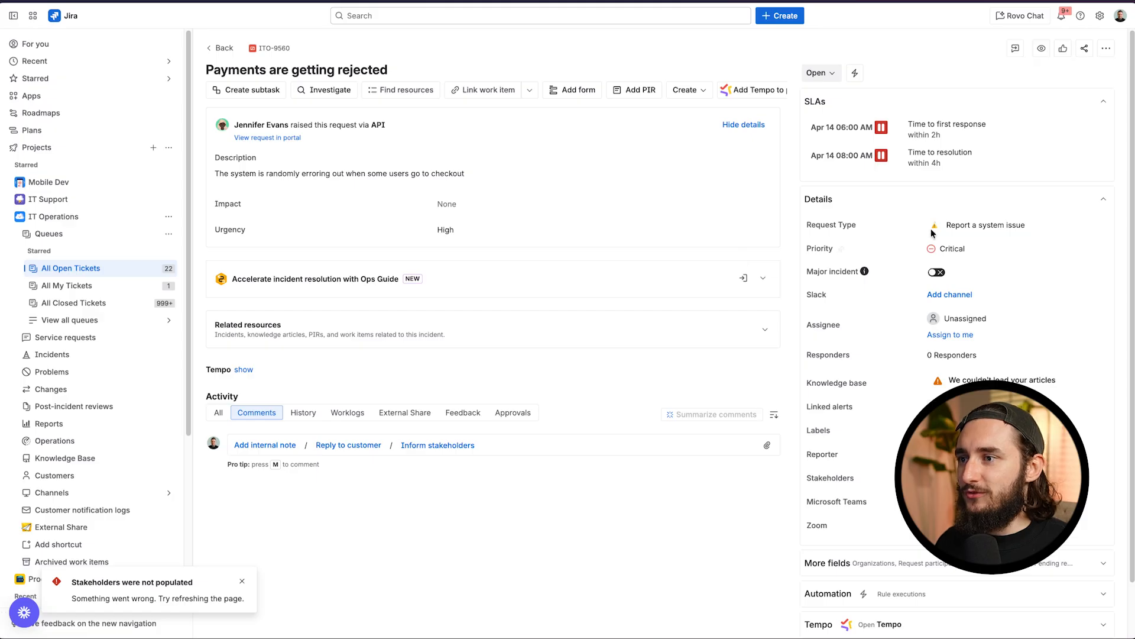
# Step: Open the work item view configuration for the ticket's request type, Report a system issue
pyautogui.scroll(-2, 829, 155)
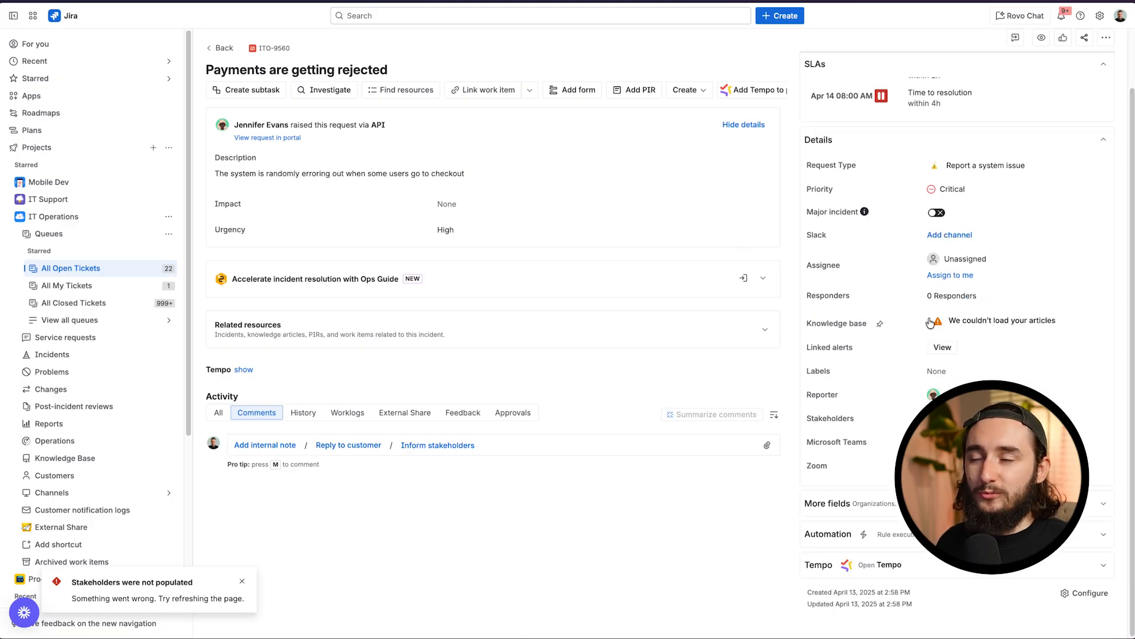
pyautogui.scroll(2, 932, 341)
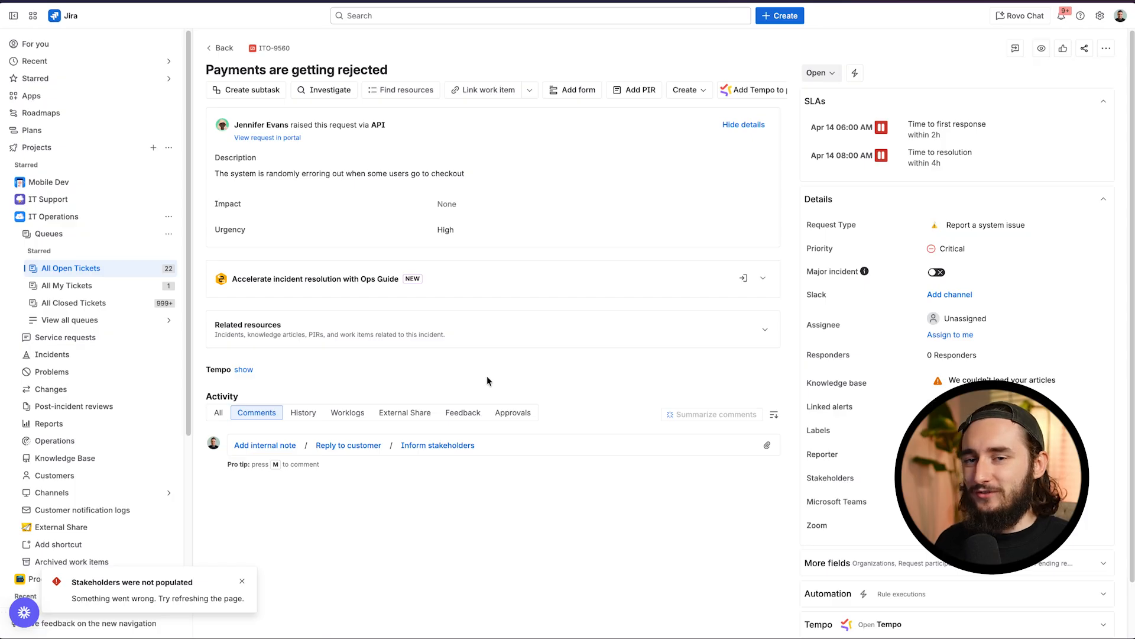
pyautogui.scroll(-2, 934, 338)
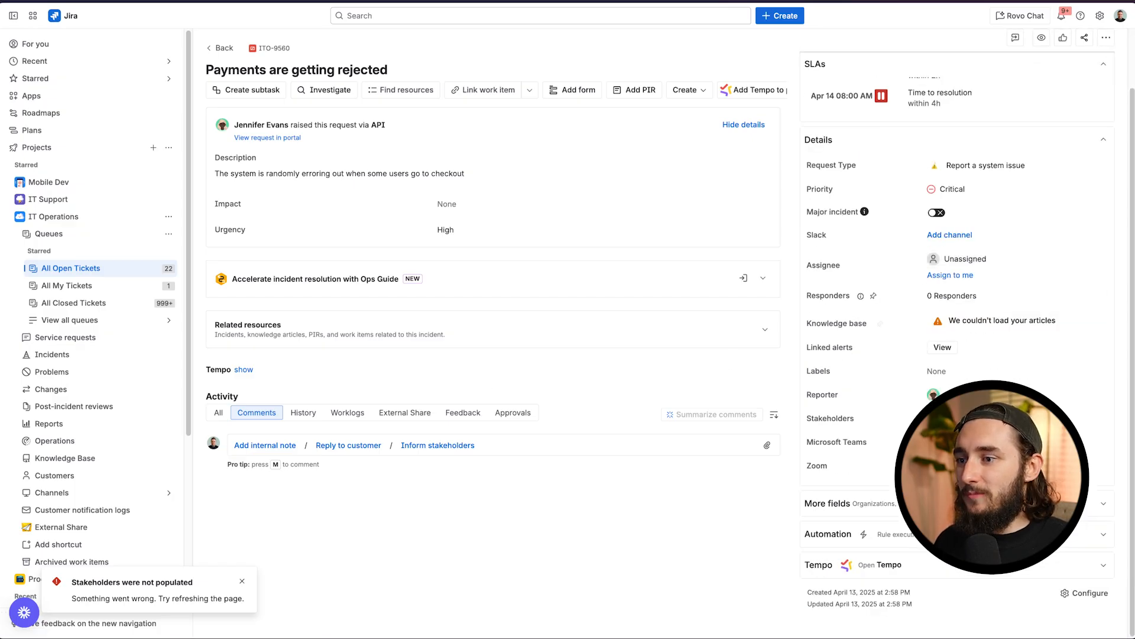
pyautogui.click(1089, 594)
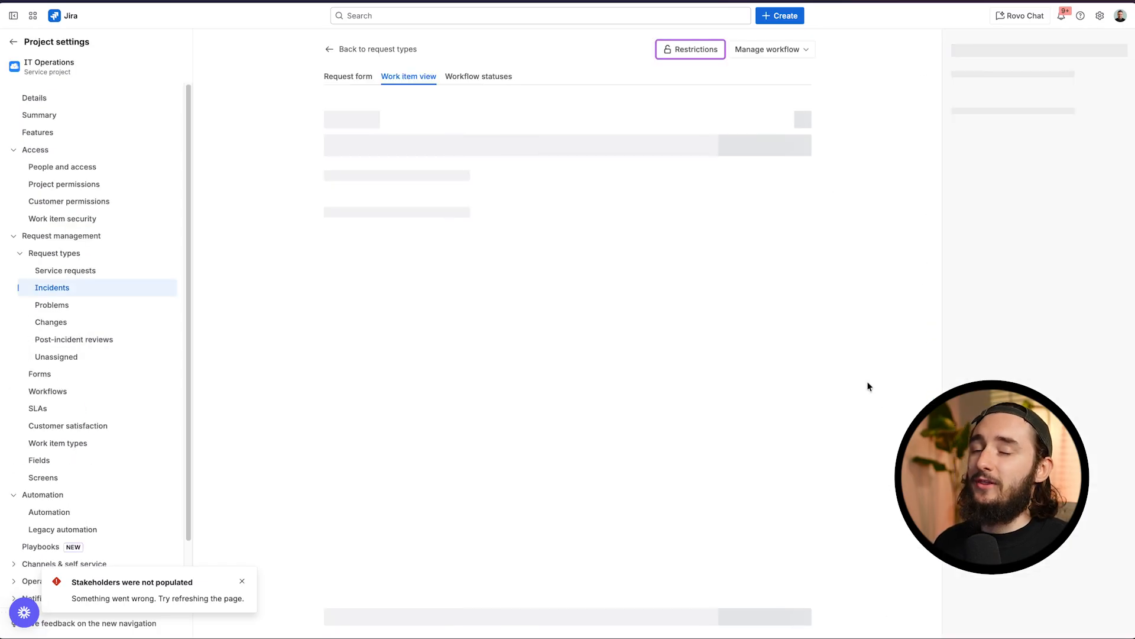
# Step: Move the Reporter and Assignee fields directly below SLAs in the context fields, with Reporter first
pyautogui.scroll(-5, 768, 392)
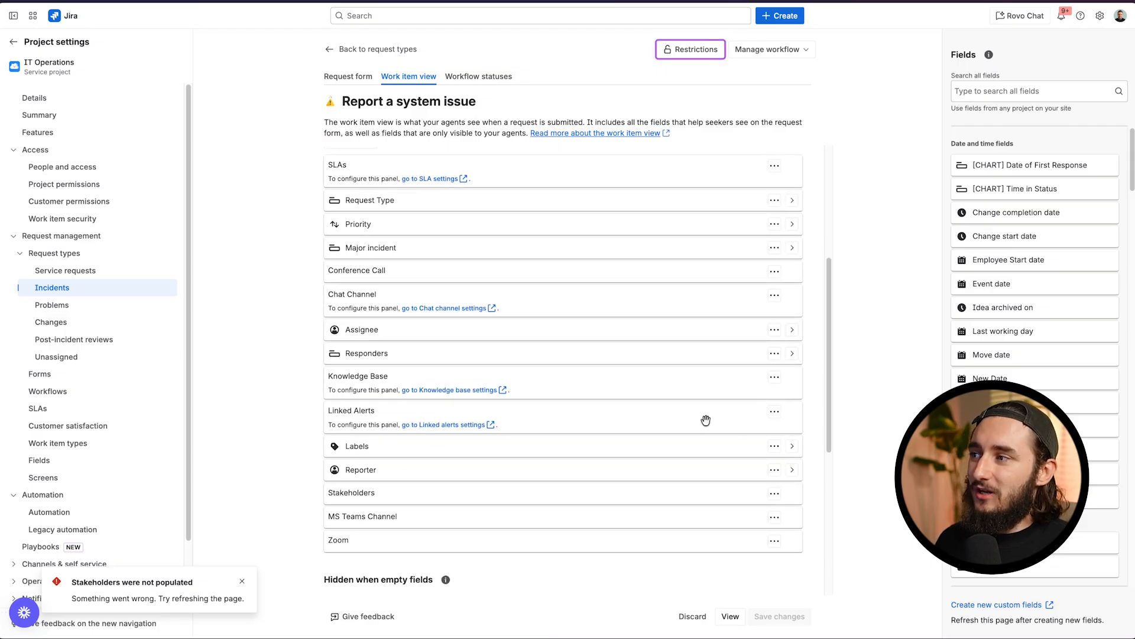
pyautogui.scroll(1, 711, 419)
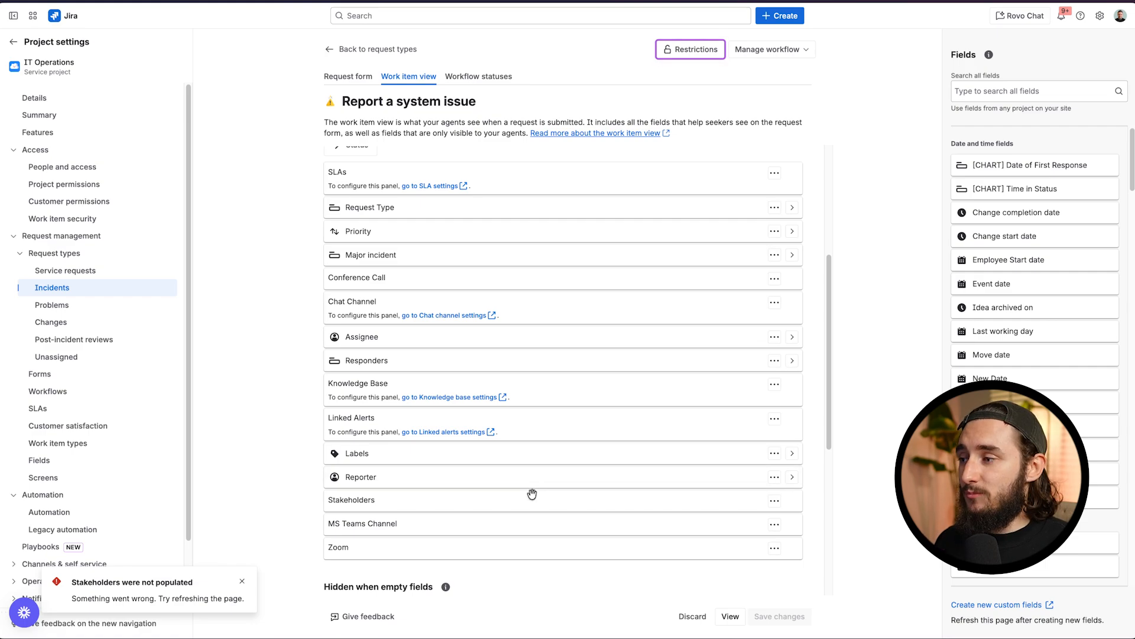
pyautogui.moveTo(472, 476); pyautogui.dragTo(477, 255)
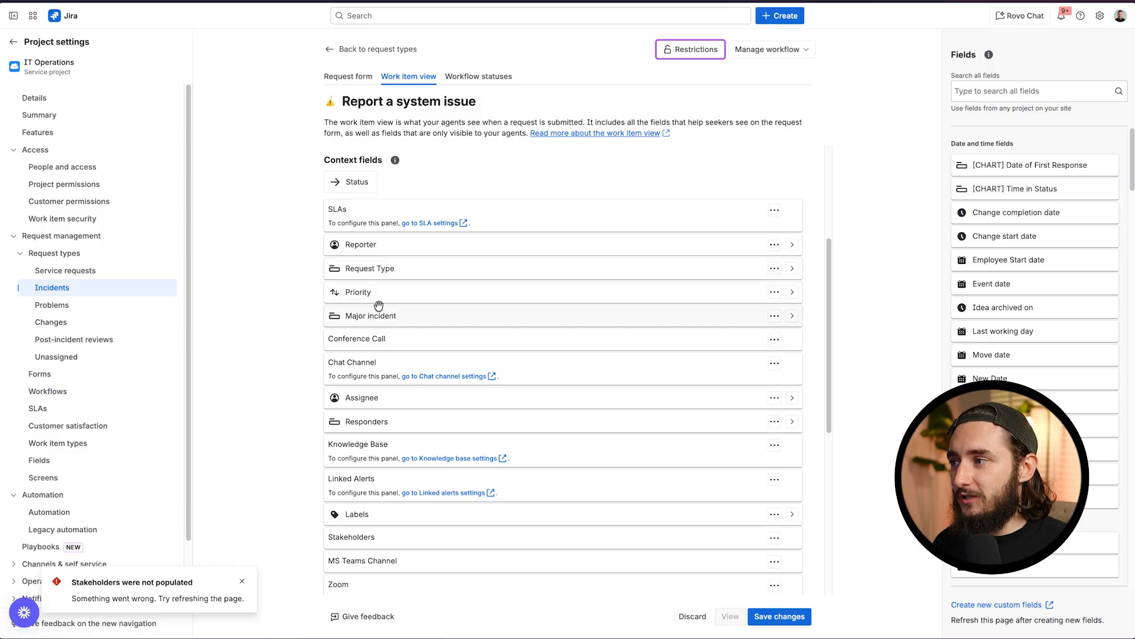
pyautogui.scroll(-1, 438, 319)
pyautogui.moveTo(437, 326)
pyautogui.mouseDown()
pyautogui.moveTo(456, 231)
pyautogui.moveTo(446, 307)
pyautogui.mouseUp()
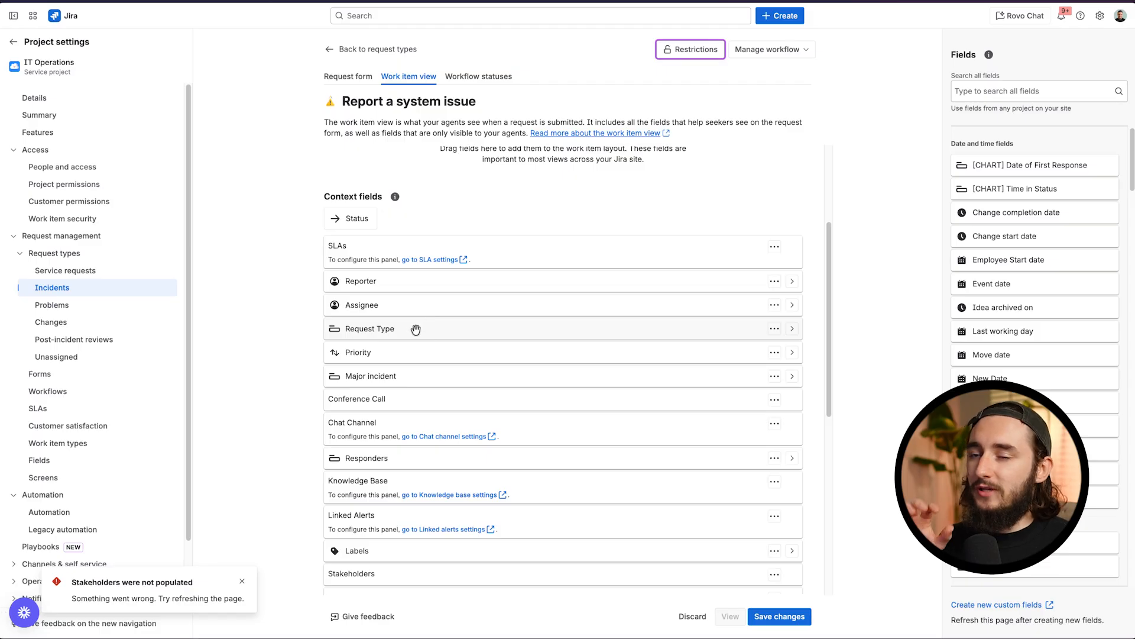
# Step: Move Major incident to the Hidden when empty fields and remove Conference Call from the work item view
pyautogui.scroll(-1, 448, 353)
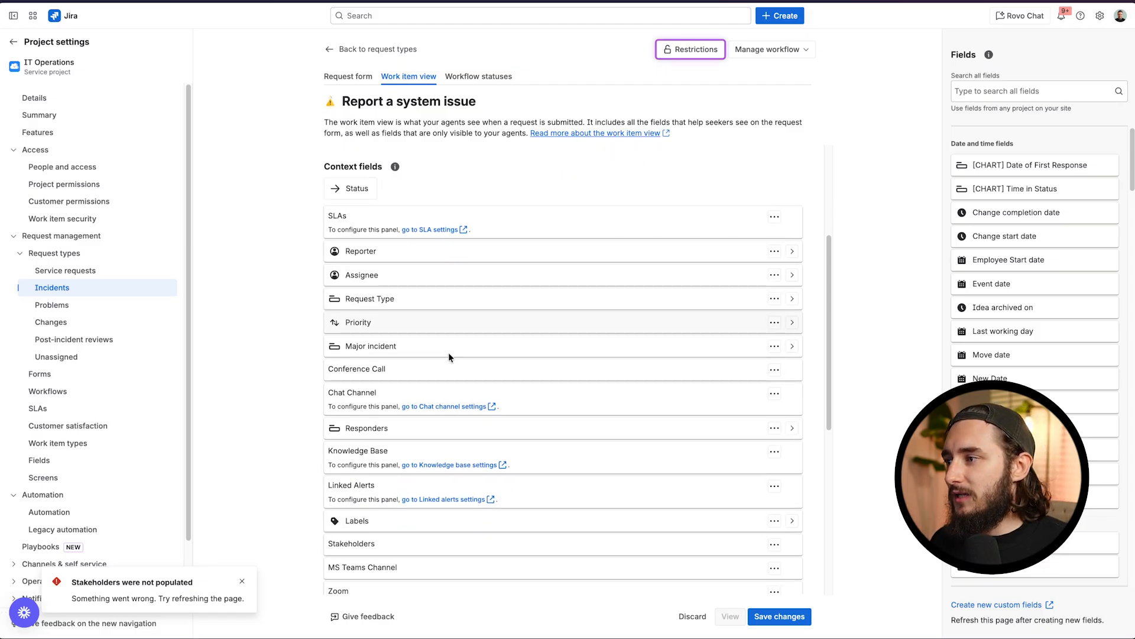
pyautogui.scroll(-1, 474, 299)
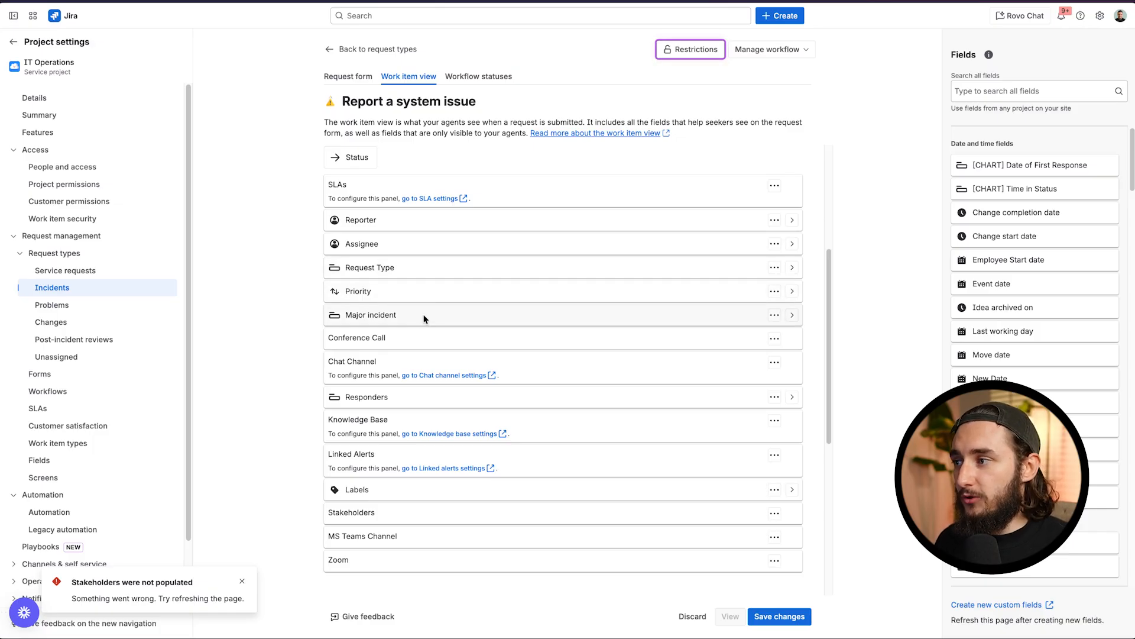
pyautogui.scroll(-1, 424, 323)
pyautogui.moveTo(493, 284); pyautogui.dragTo(538, 361)
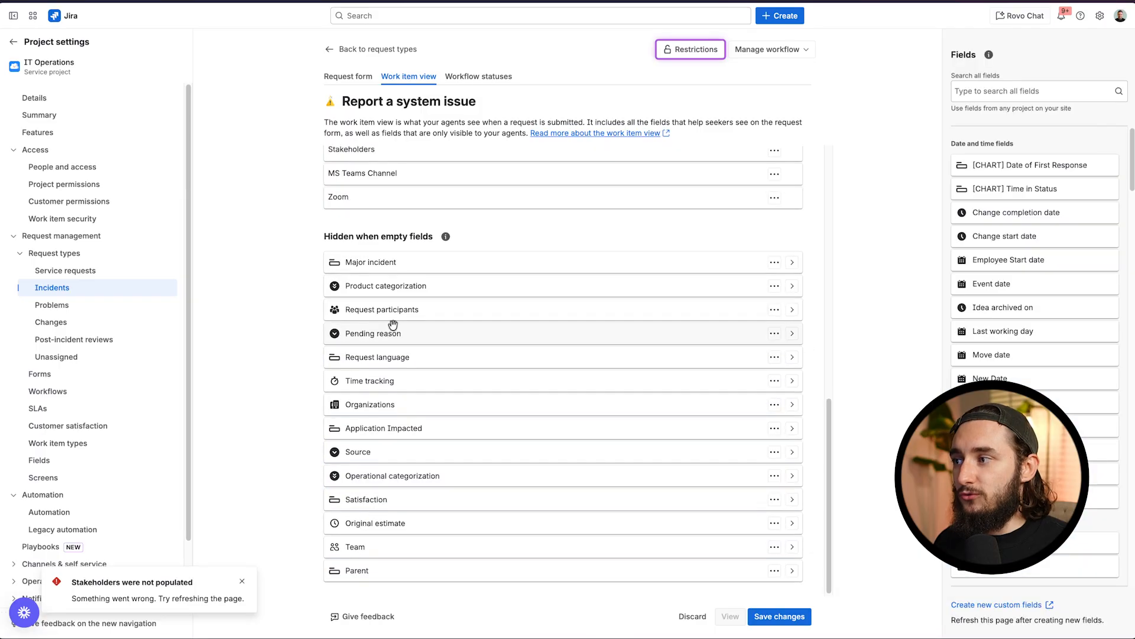
pyautogui.scroll(6, 498, 350)
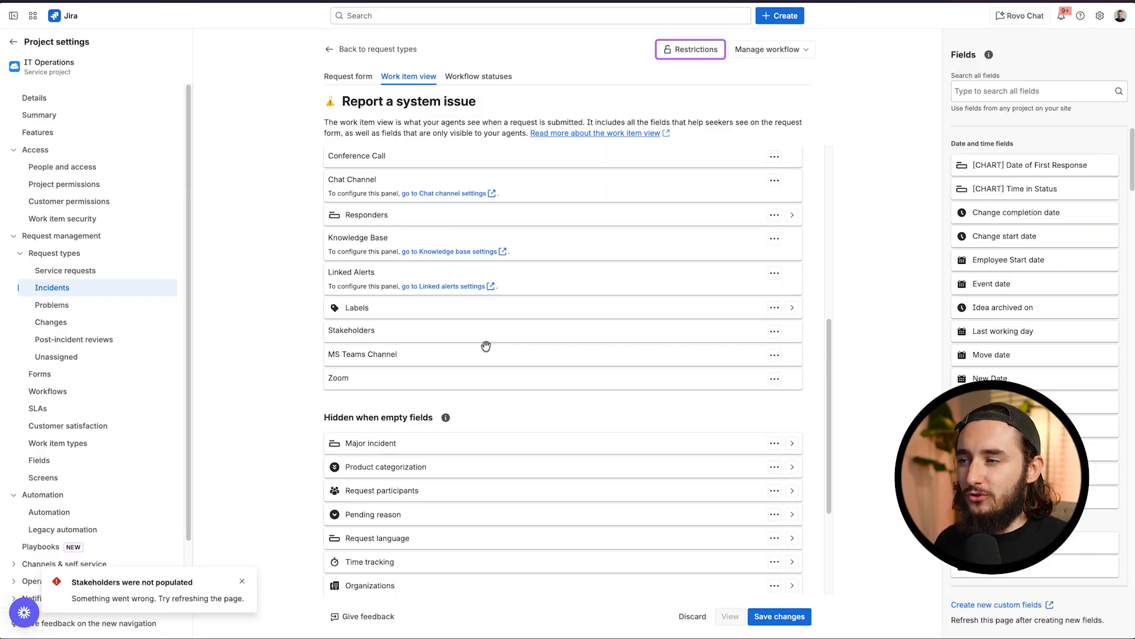
pyautogui.moveTo(432, 286); pyautogui.dragTo(1041, 147)
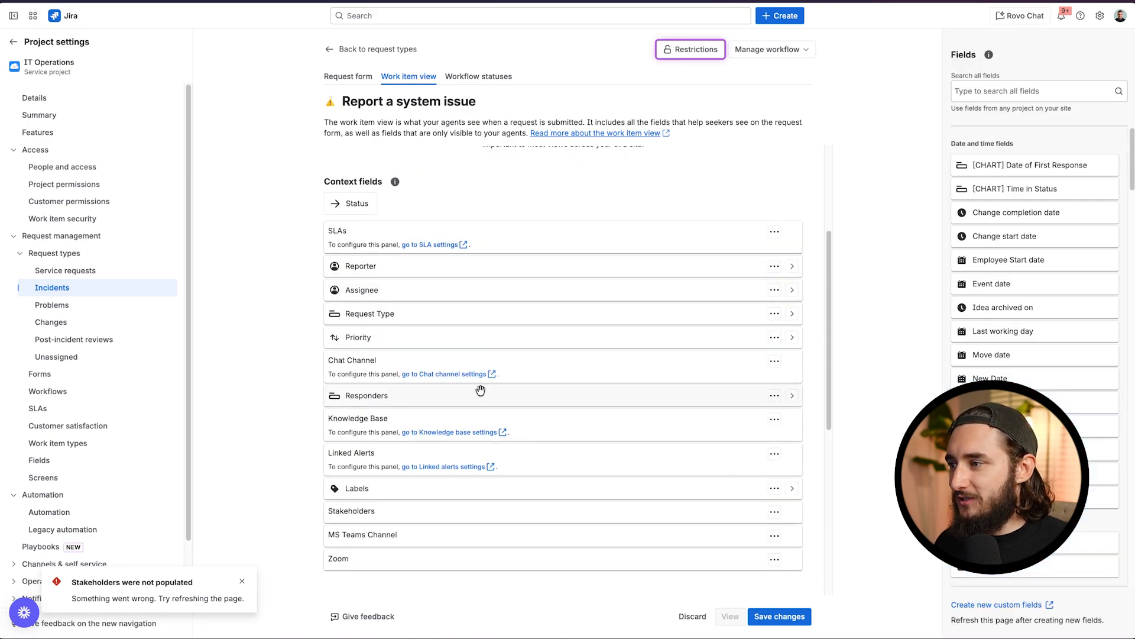
# Step: Move Responders to the Hidden when empty fields and remove Chat Channel from the work item view
pyautogui.moveTo(474, 396); pyautogui.dragTo(487, 353)
pyautogui.scroll(5, 487, 365)
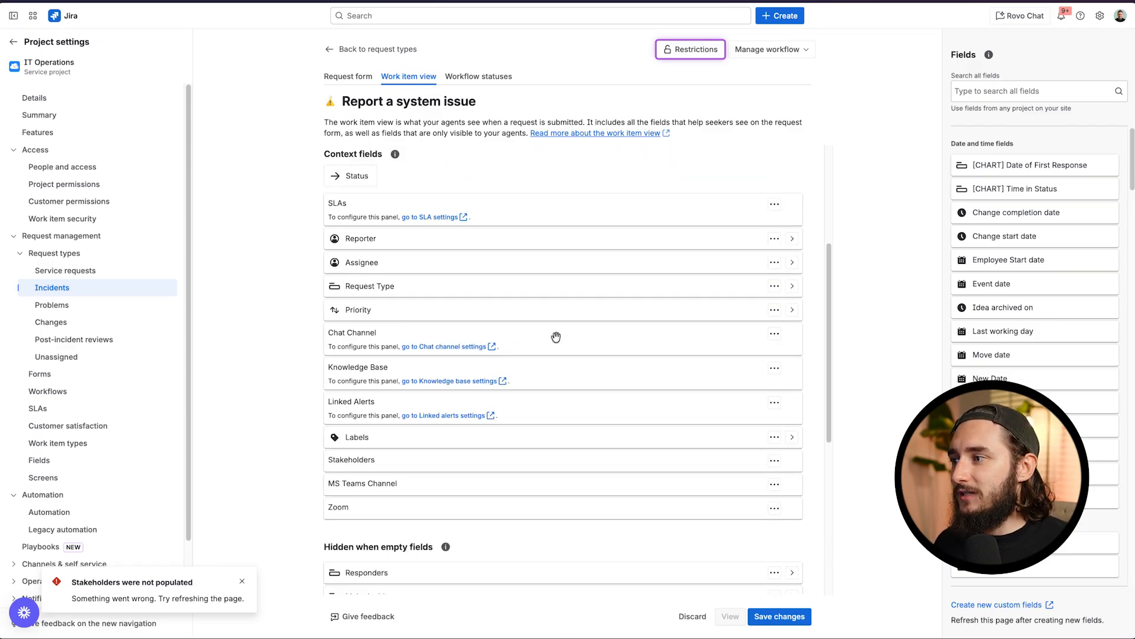
pyautogui.moveTo(557, 334); pyautogui.dragTo(943, 305)
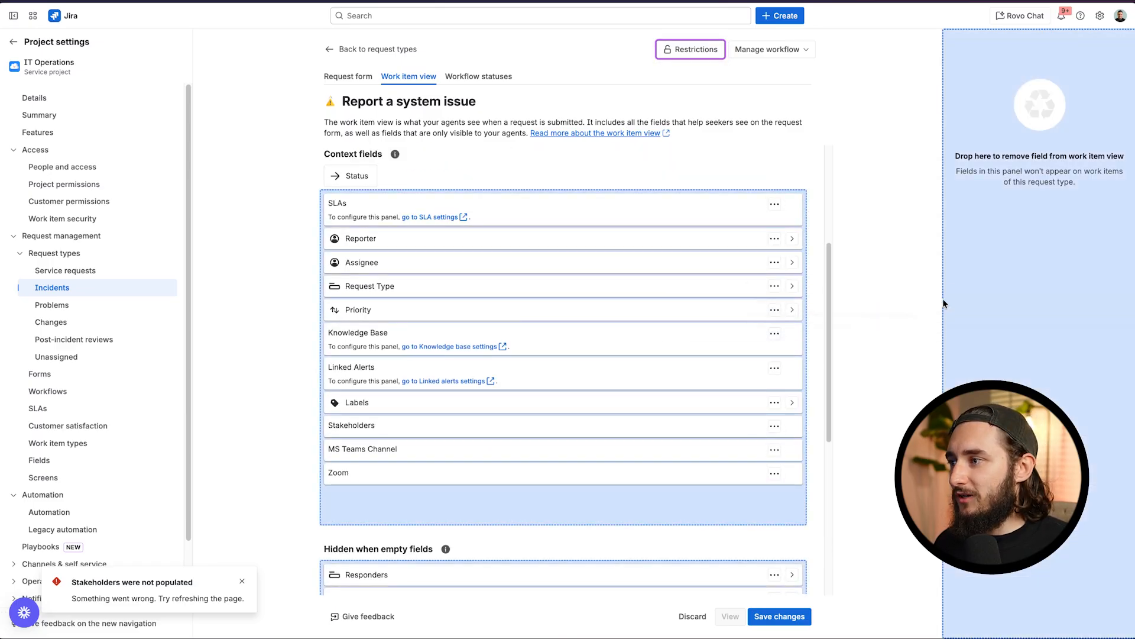
# Step: Move Knowledge Base to the end of the context fields and remove Linked Alerts from the work item view
pyautogui.moveTo(618, 346); pyautogui.dragTo(612, 485)
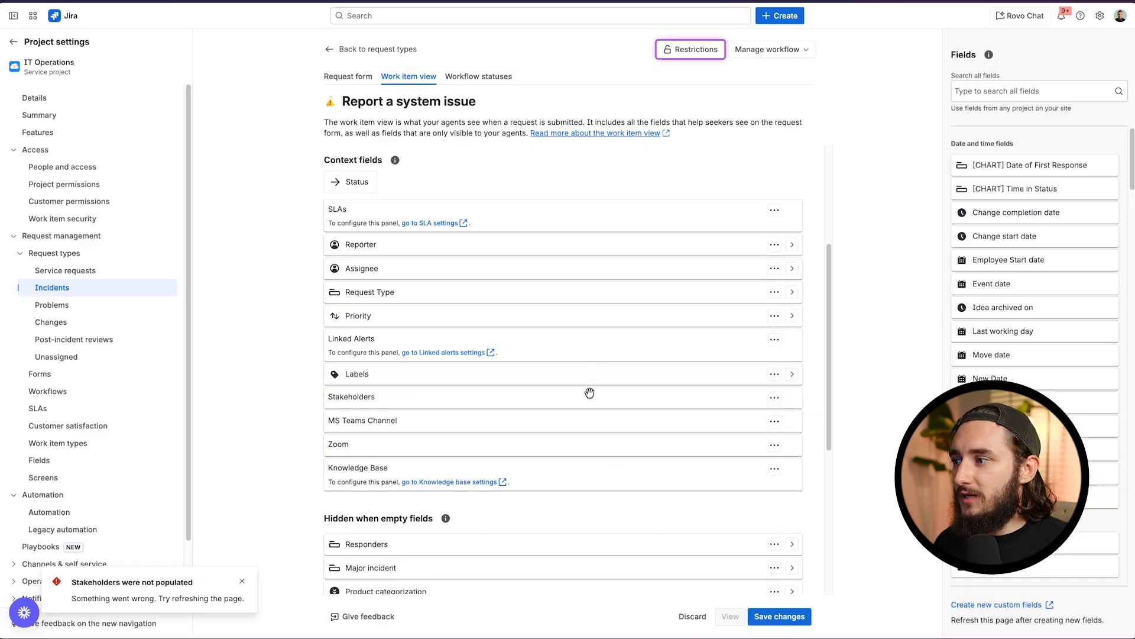
pyautogui.scroll(-1, 590, 391)
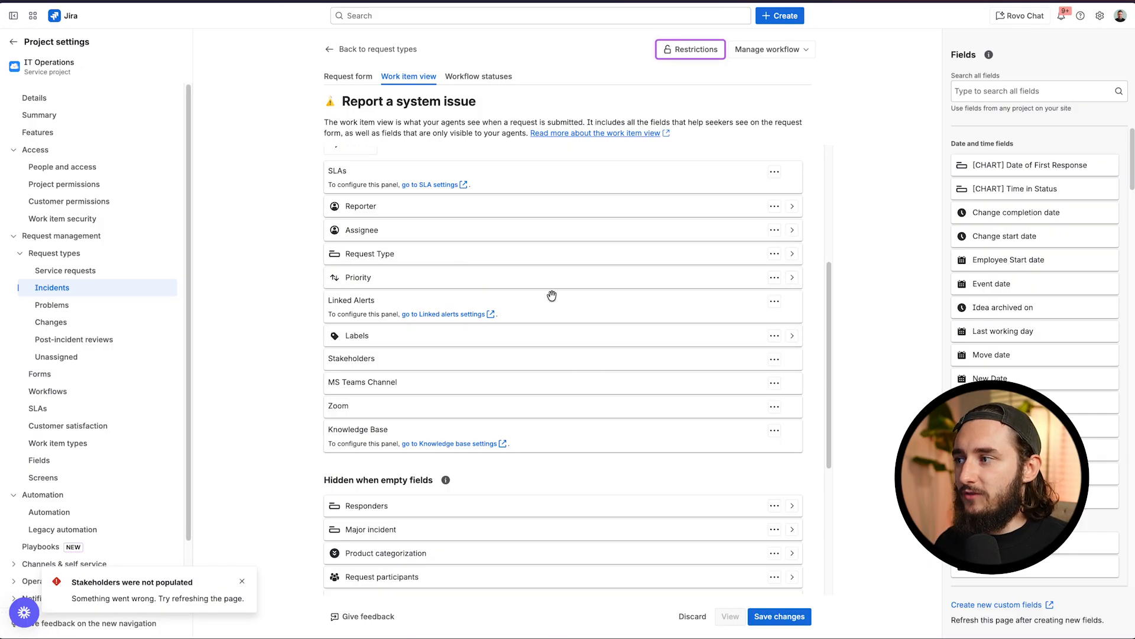
pyautogui.moveTo(578, 304); pyautogui.dragTo(938, 289)
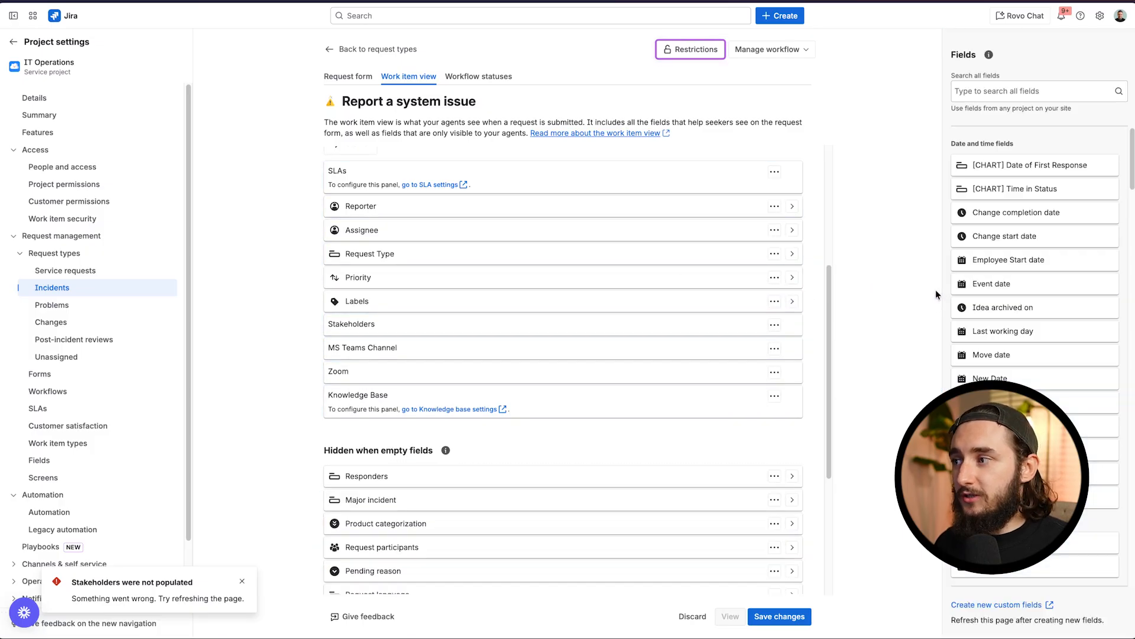
# Step: Remove Stakeholders, MS Teams Channel and Zoom from the context fields of the work item view and save the changes
pyautogui.moveTo(515, 326); pyautogui.dragTo(982, 334)
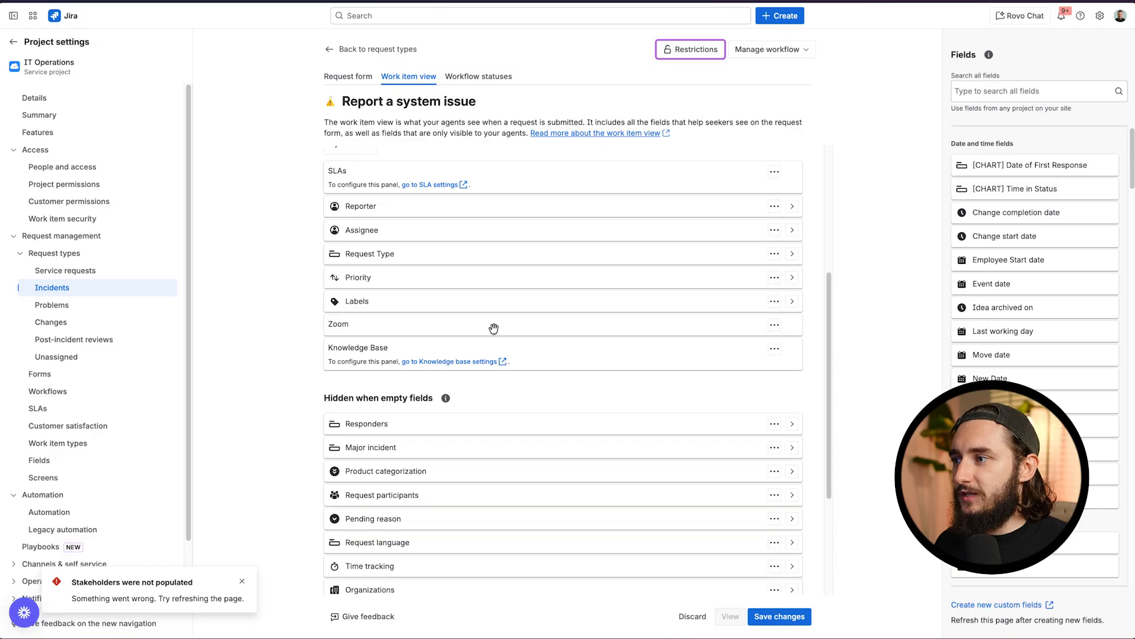
pyautogui.moveTo(492, 326); pyautogui.dragTo(1040, 336)
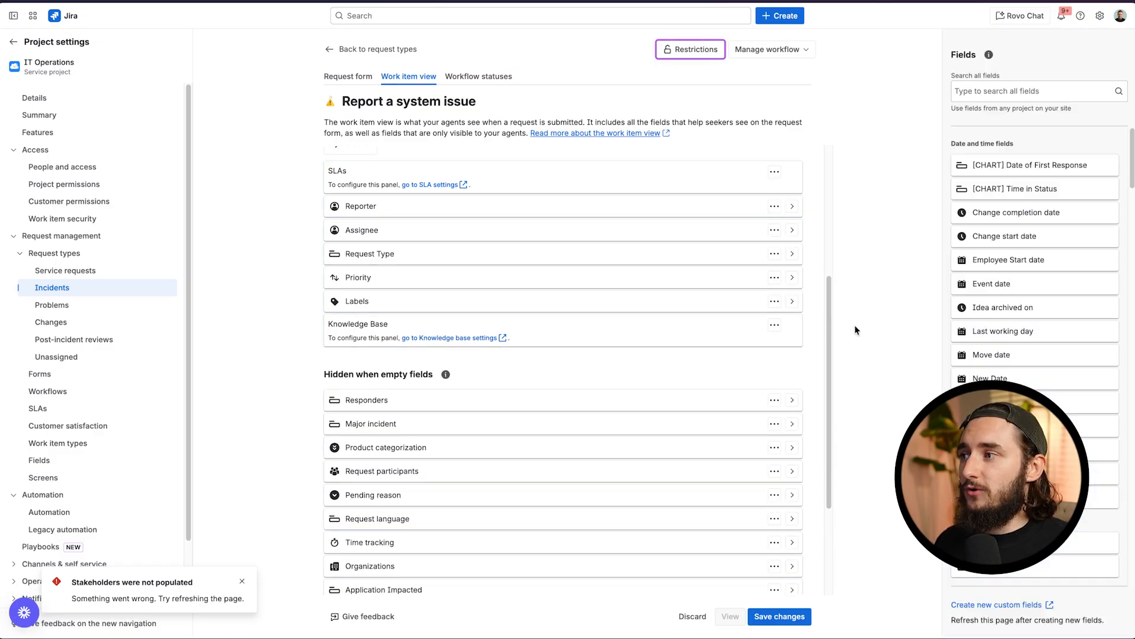
pyautogui.press('super+s')
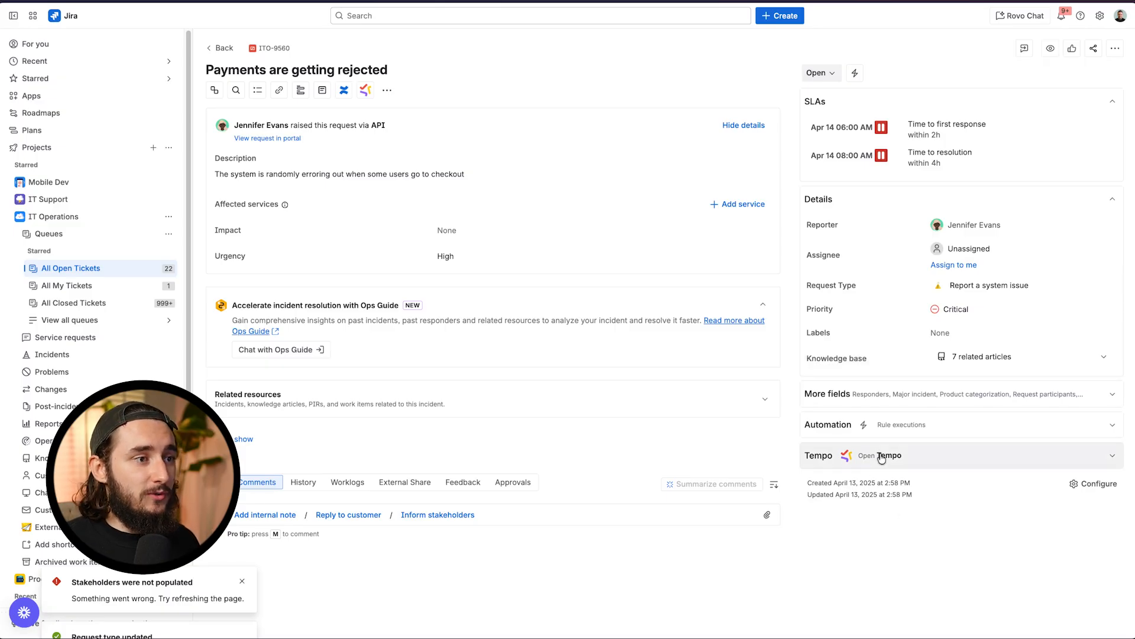
# Step: Expand More fields on the "Payments are getting rejected" ticket, review the fields hidden when empty, and collapse the section
pyautogui.click(907, 393)
pyautogui.scroll(-4, 899, 373)
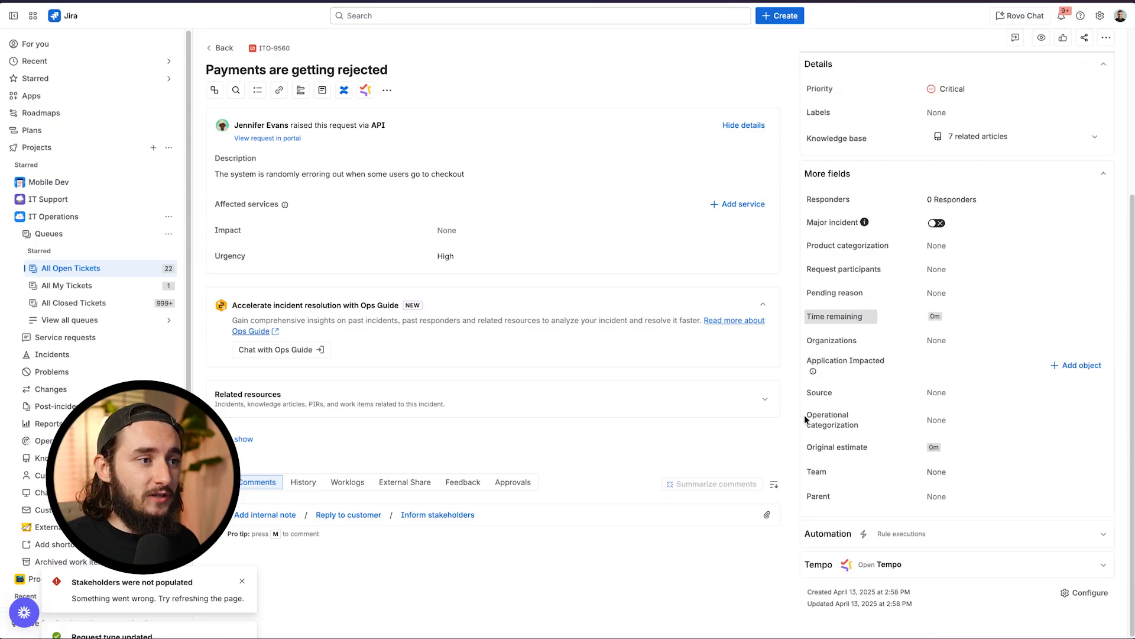
pyautogui.click(893, 184)
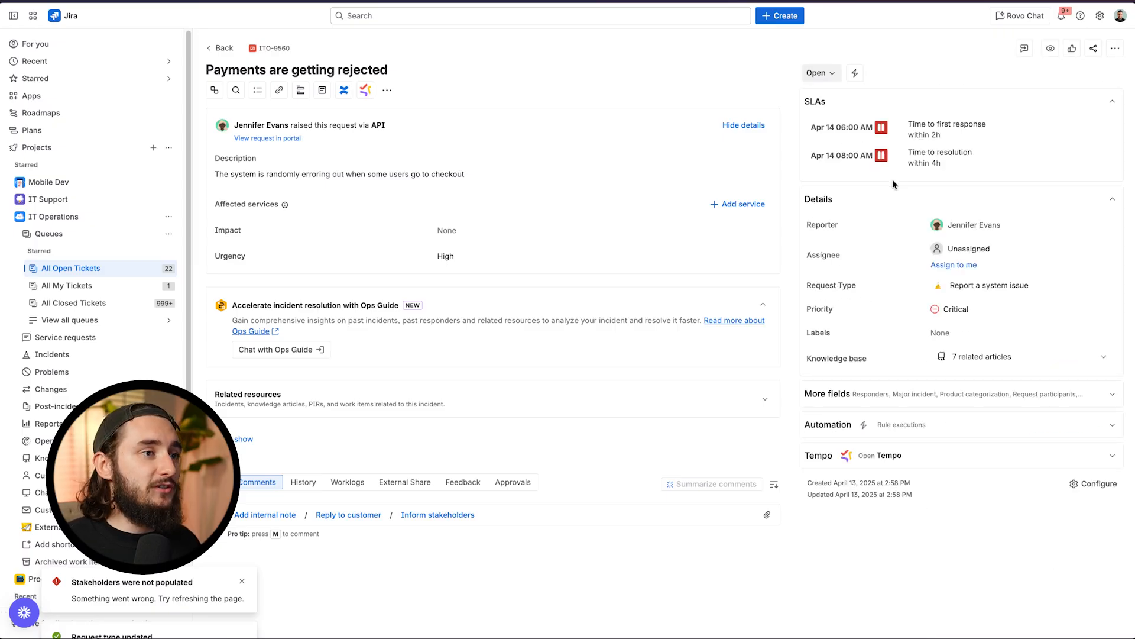
# Step: Set the Source field under More fields to Email on the "Payments are getting rejected" ticket and collapse the section
pyautogui.click(936, 403)
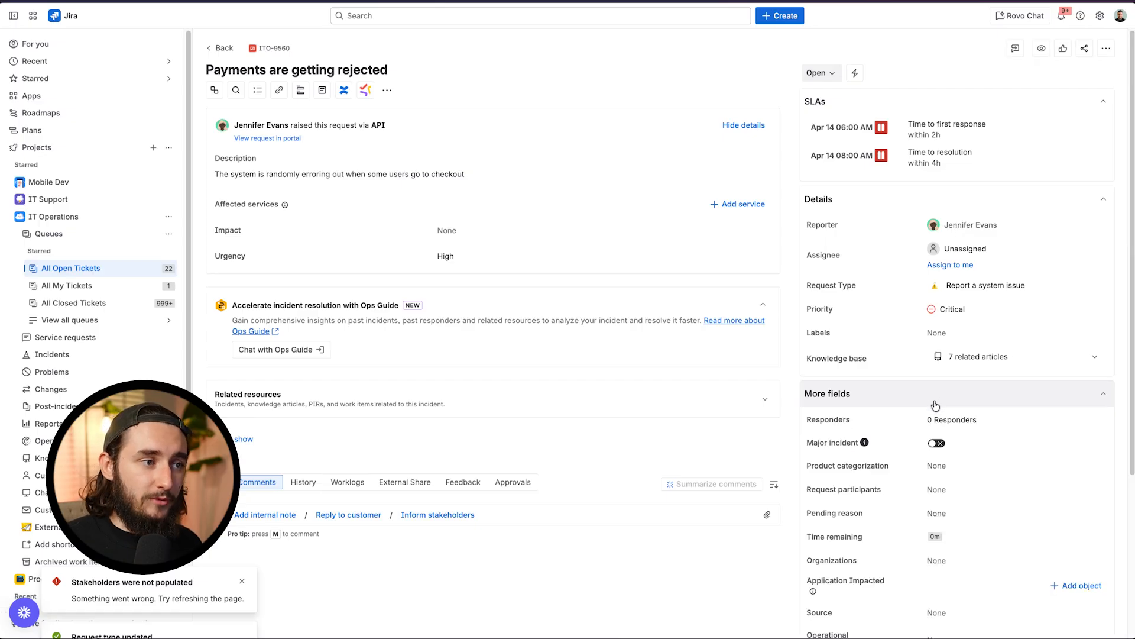
pyautogui.scroll(-3, 925, 390)
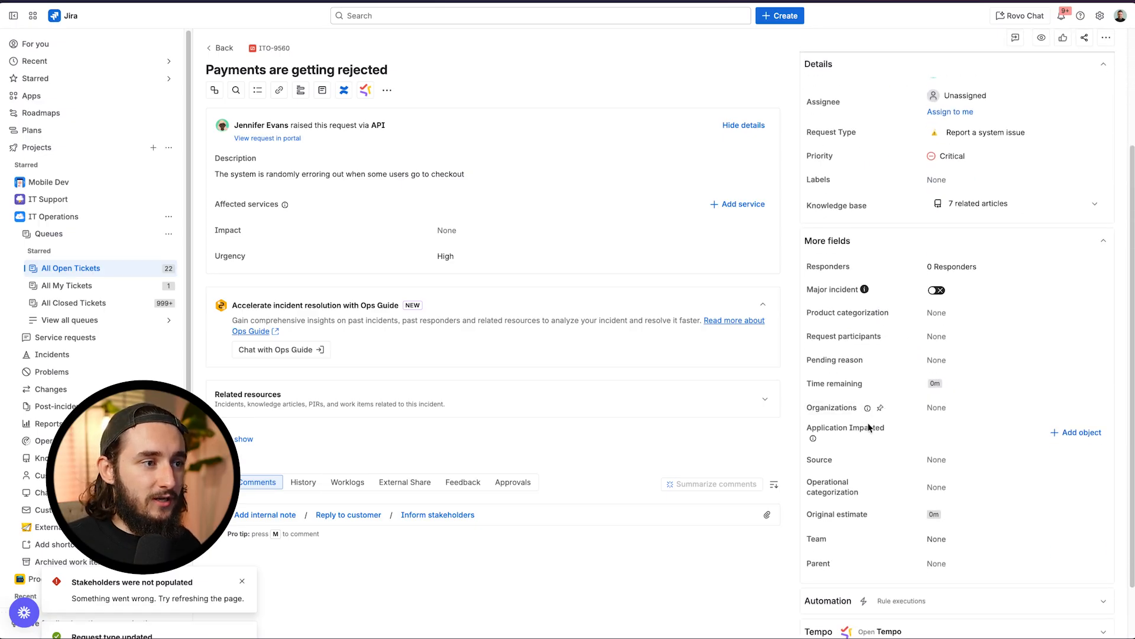
pyautogui.click(958, 447)
pyautogui.click(993, 470)
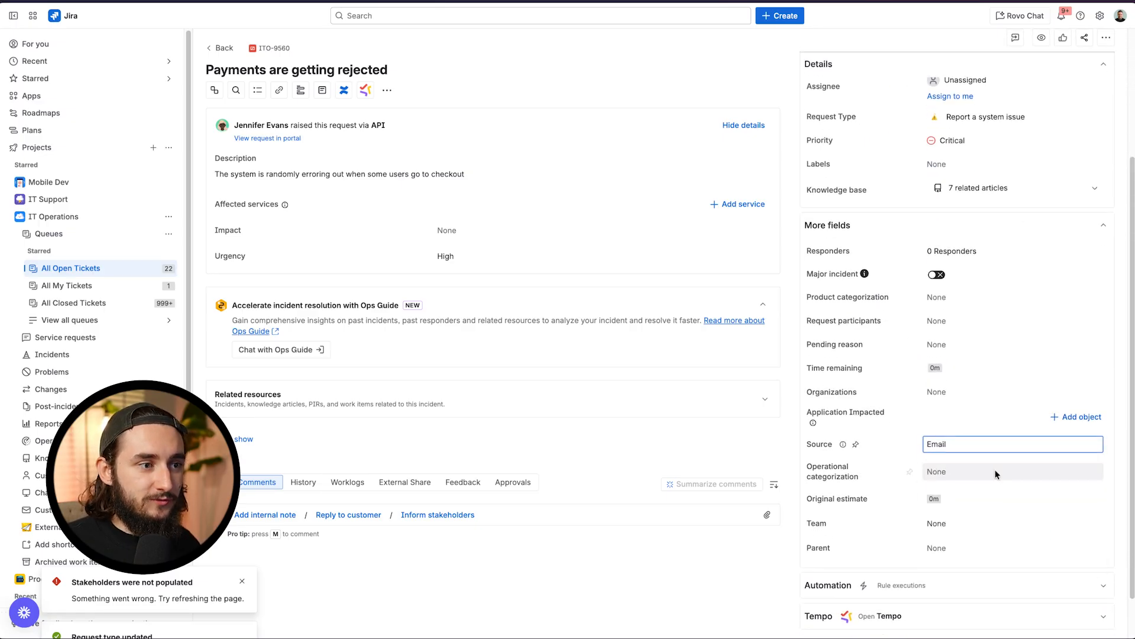
pyautogui.click(999, 239)
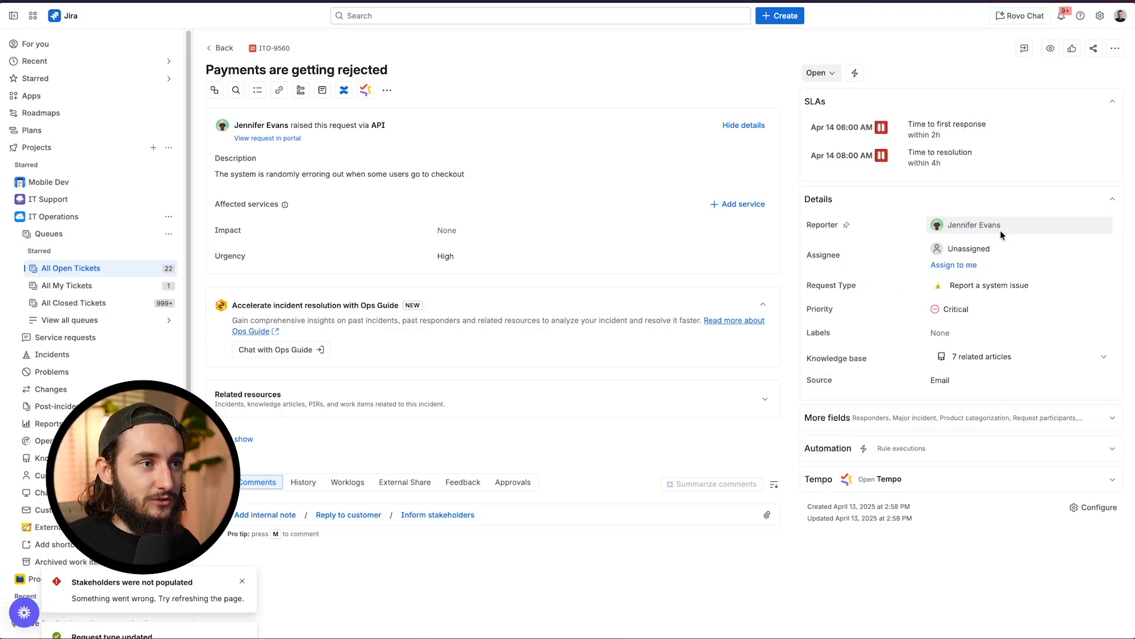